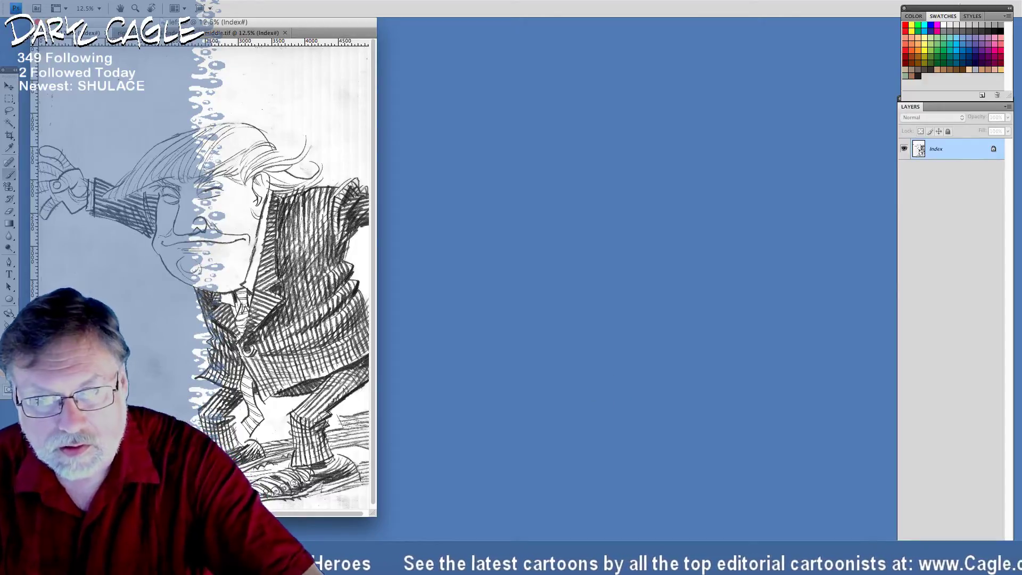
# Convert the left.tif scan to grayscale, discarding its color information, and enlarge the document window to fill the workspace
pyautogui.click(132, 0)
pyautogui.moveTo(139, 0)
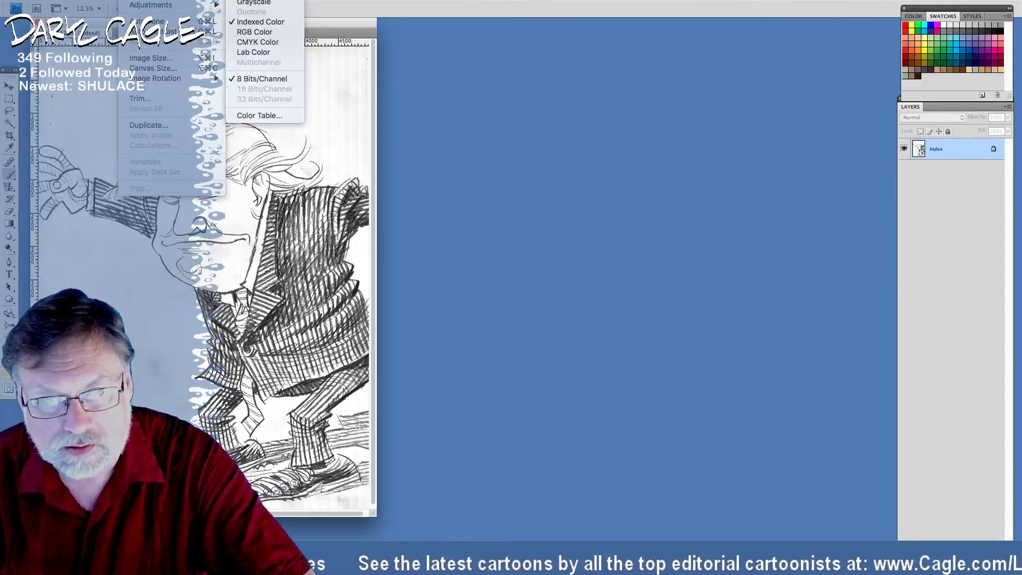
pyautogui.click(261, 3)
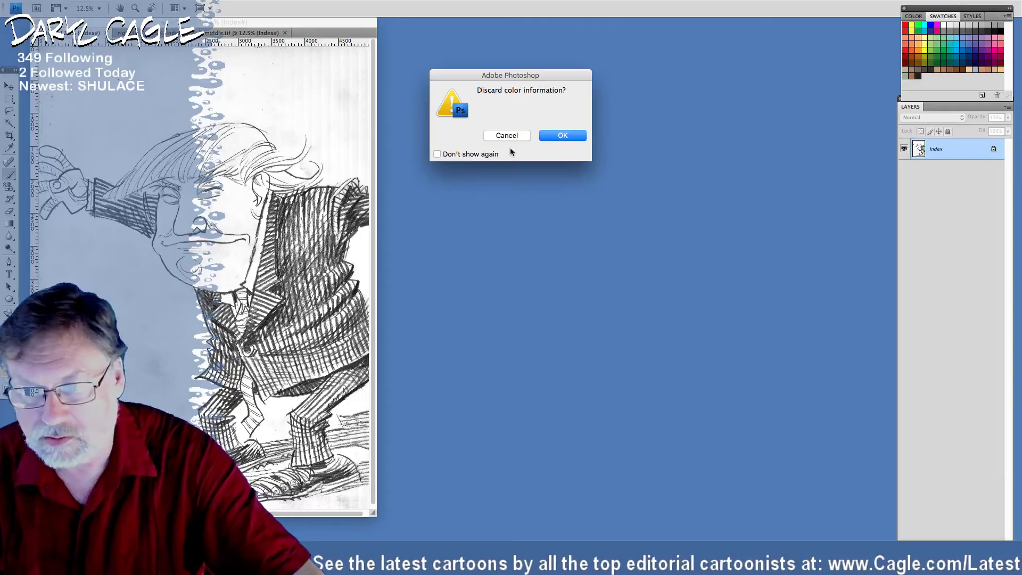
pyautogui.click(560, 135)
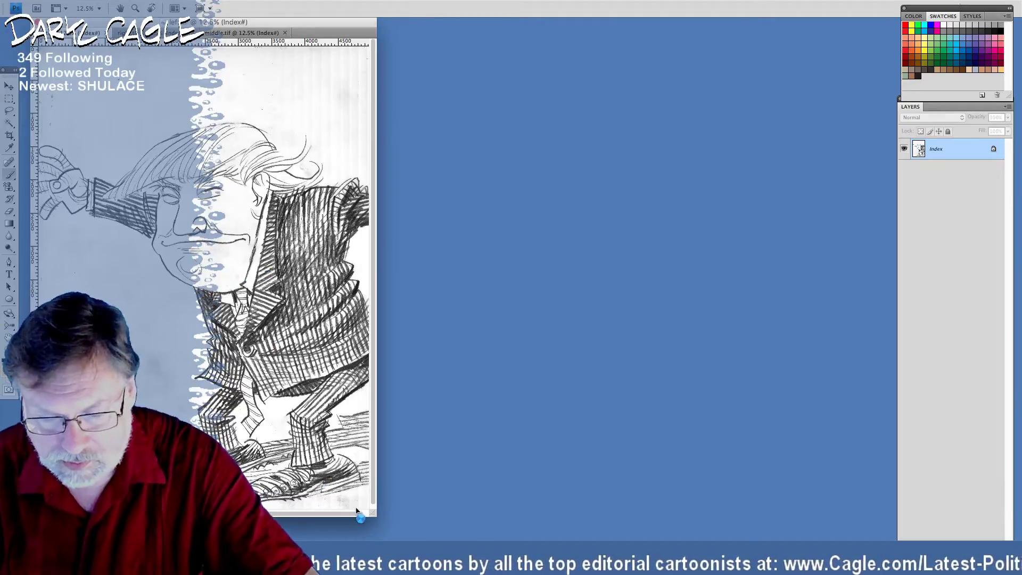
pyautogui.moveTo(408, 517)
pyautogui.mouseDown()
pyautogui.moveTo(794, 525)
pyautogui.moveTo(897, 538)
pyautogui.mouseUp()
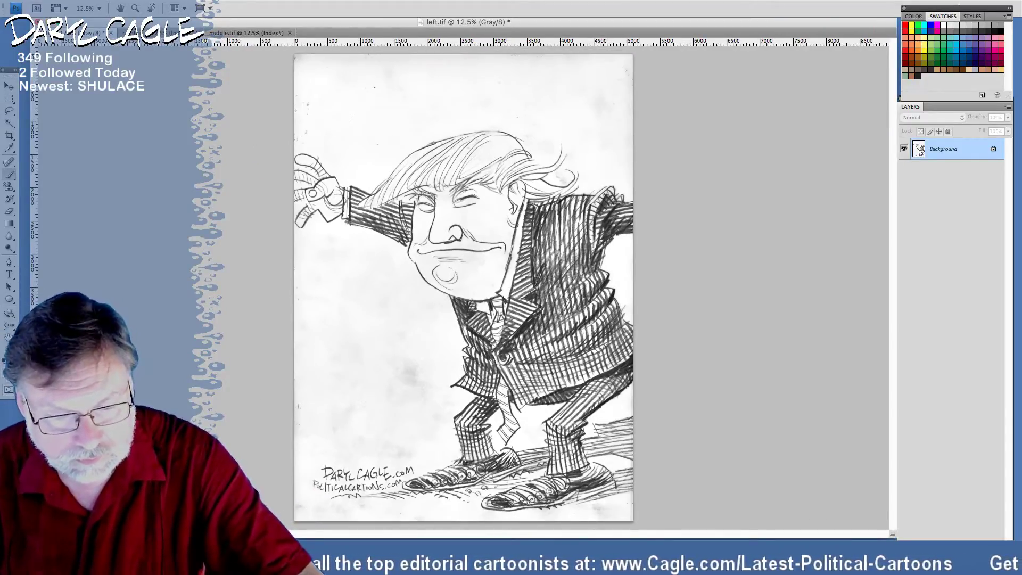
# Set the background color to white
pyautogui.click(12, 375)
pyautogui.click(693, 439)
pyautogui.write('0')
pyautogui.press('Tab')
pyautogui.write('0')
pyautogui.press('Tab')
pyautogui.write('0')
pyautogui.press('Return')
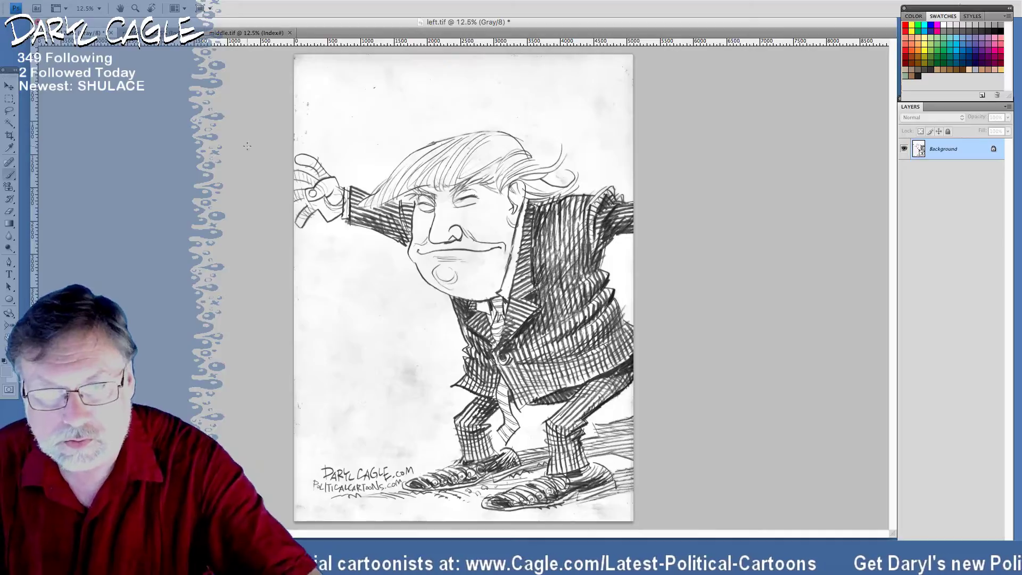
# Enlarge the canvas of left.tif to 18 by 12 inches and move the drawing toward the canvas's left edge
pyautogui.click(129, 1)
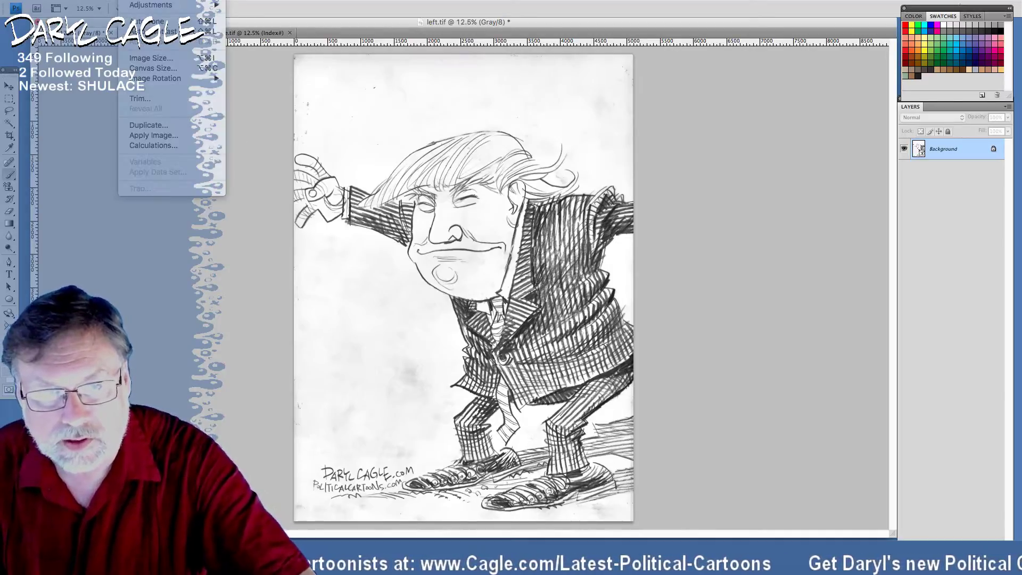
pyautogui.click(151, 67)
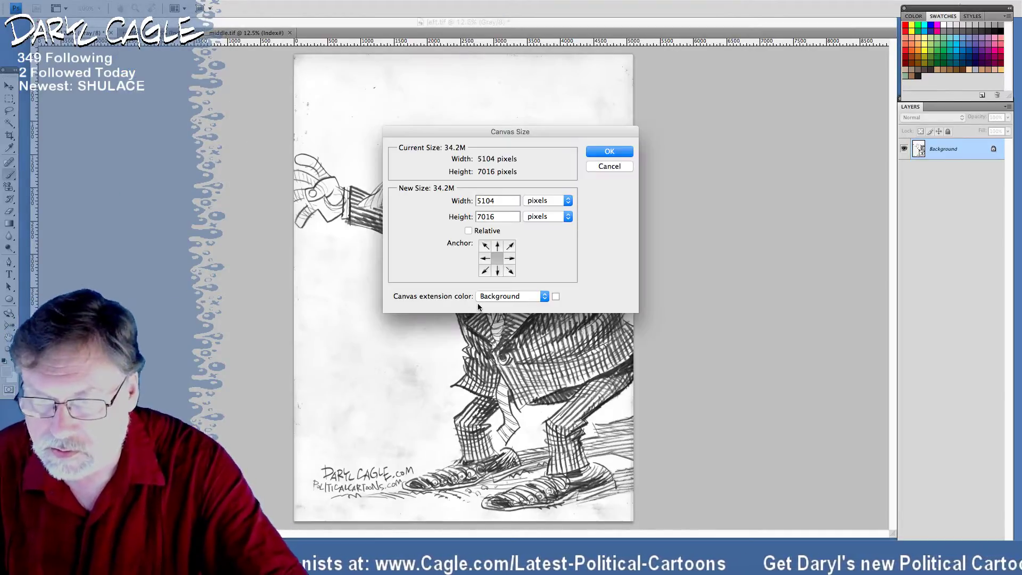
pyautogui.click(537, 201)
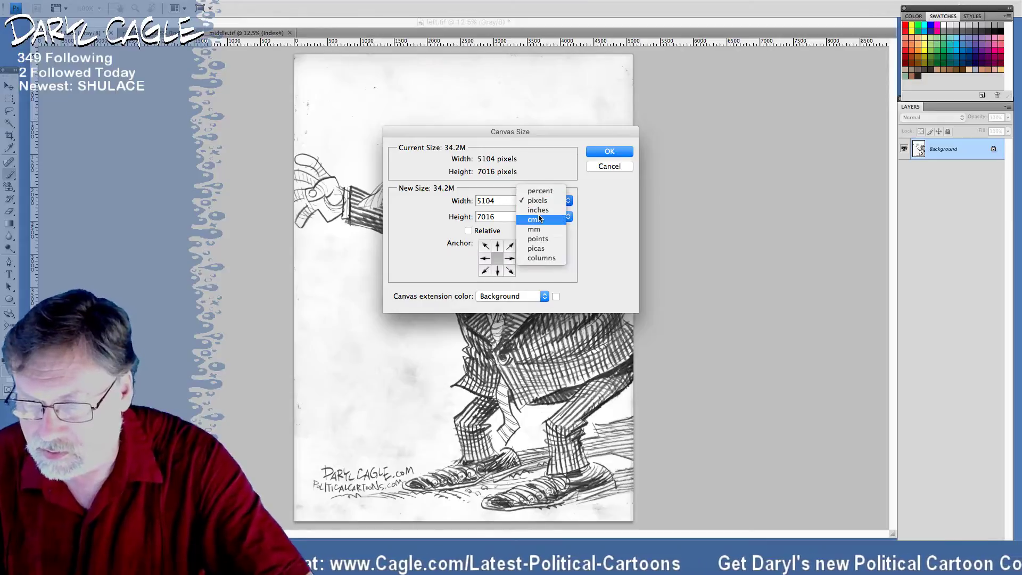
pyautogui.click(538, 210)
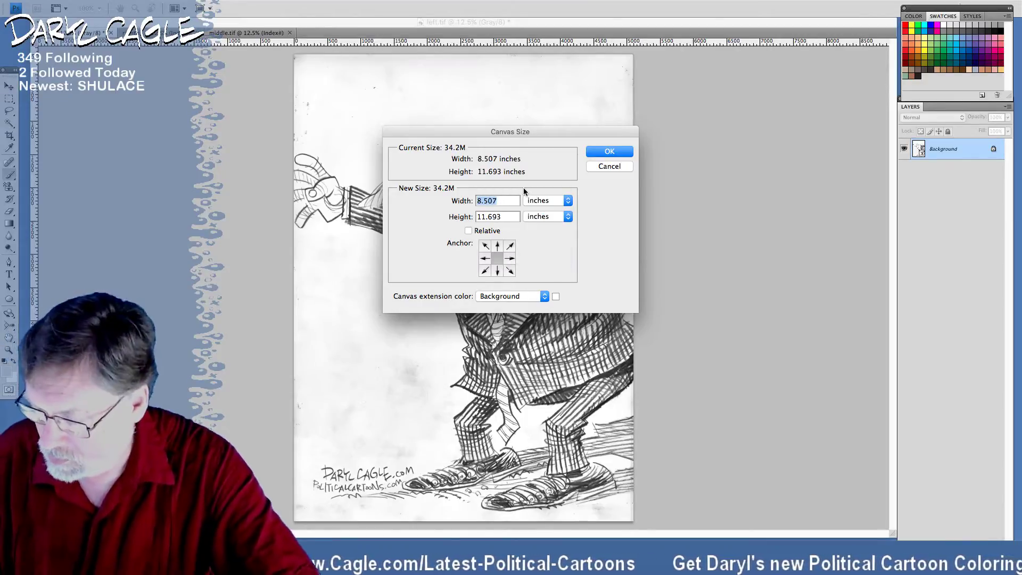
pyautogui.write('18')
pyautogui.moveTo(502, 218); pyautogui.dragTo(431, 215)
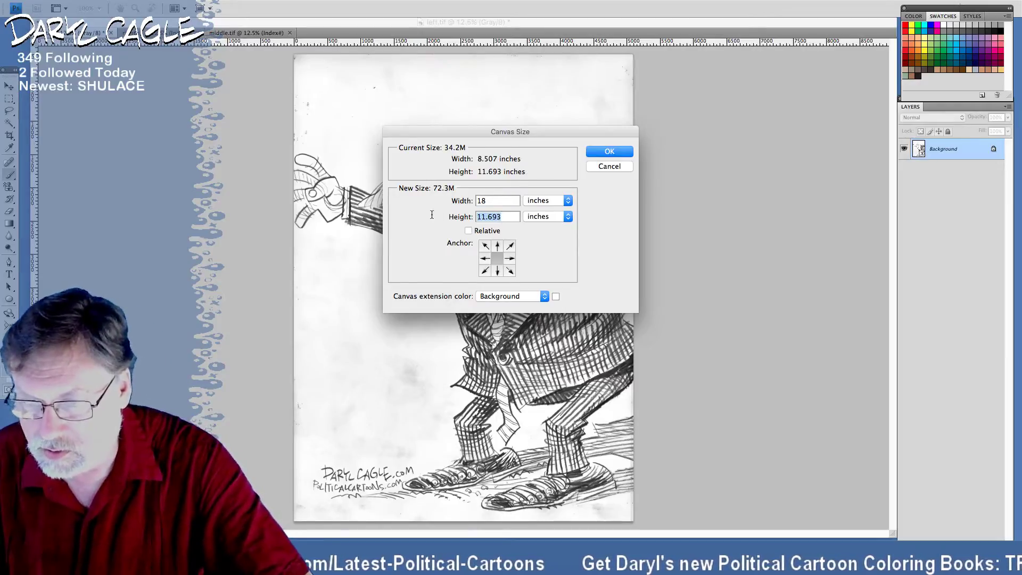
pyautogui.write('12')
pyautogui.press('Return')
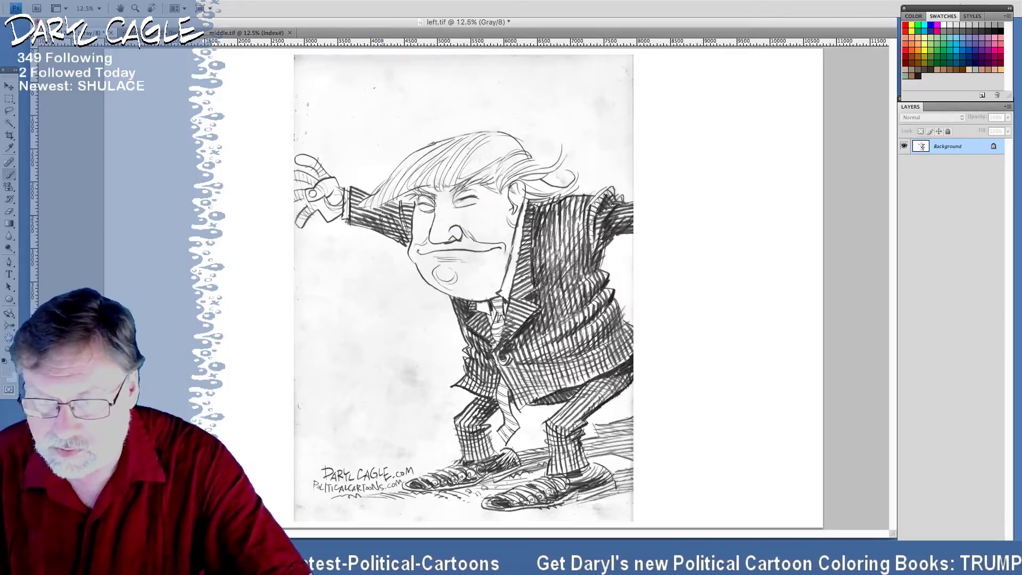
pyautogui.moveTo(410, 261); pyautogui.dragTo(232, 266)
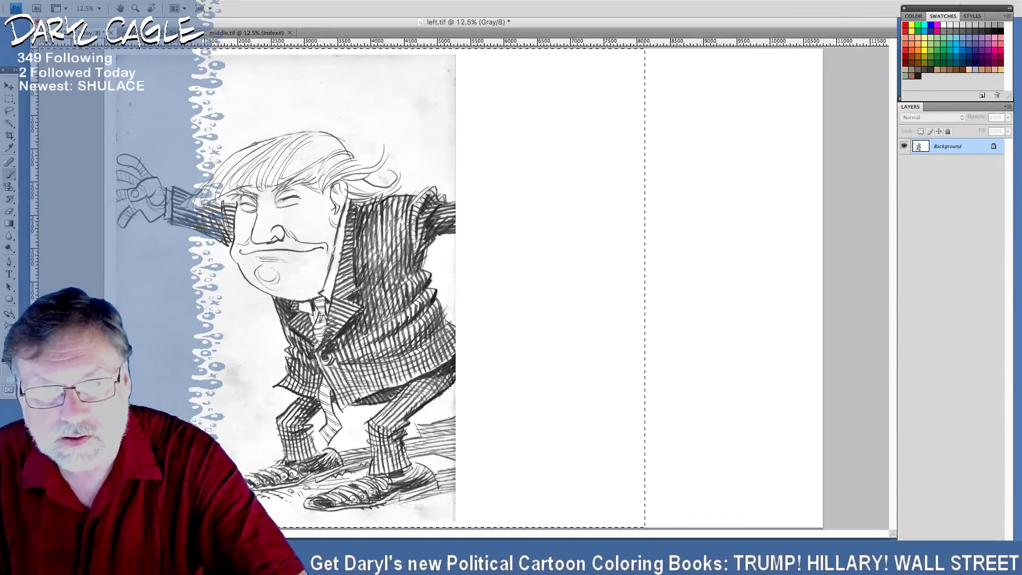
# Widen the canvas to 19 inches and shift the drawing slightly farther left and down
pyautogui.click(128, 1)
pyautogui.click(184, 68)
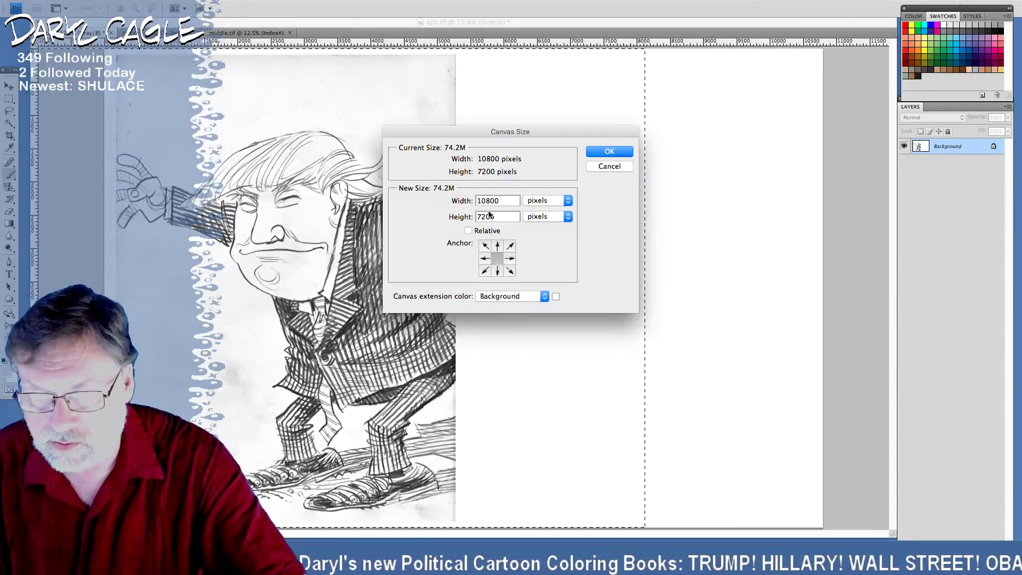
pyautogui.click(543, 202)
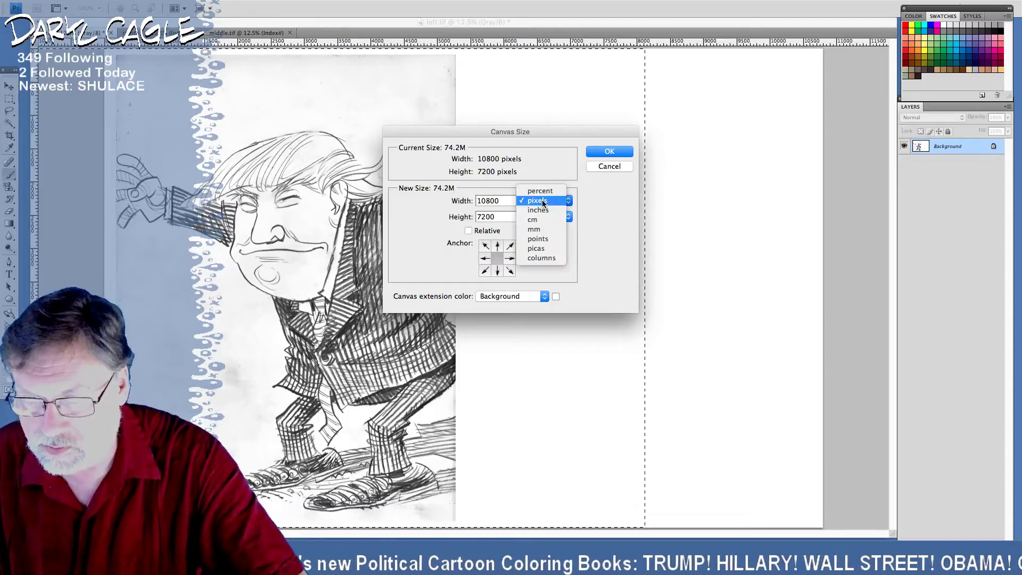
pyautogui.click(538, 210)
pyautogui.write('19')
pyautogui.press('Return')
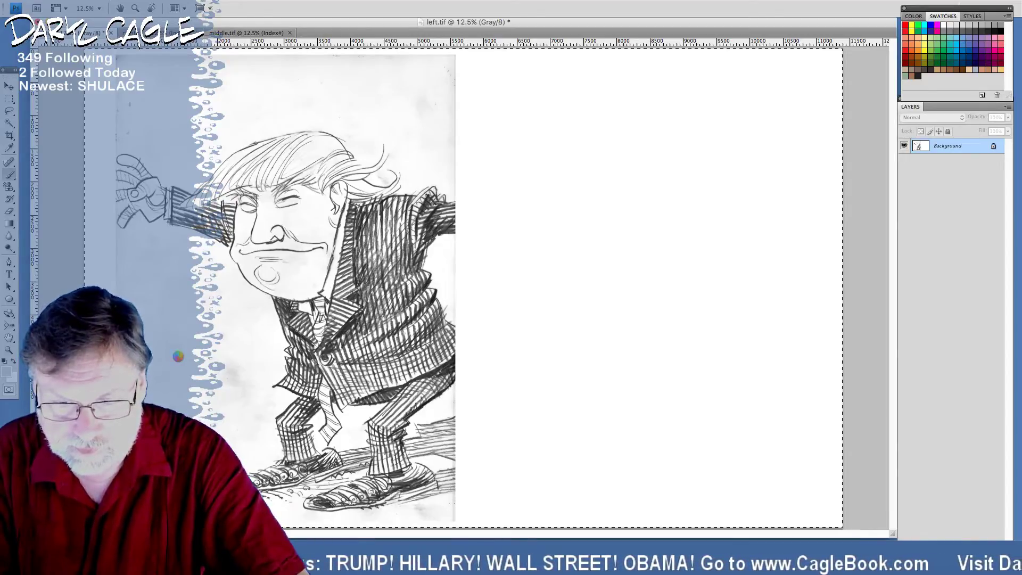
pyautogui.moveTo(179, 357); pyautogui.dragTo(238, 363)
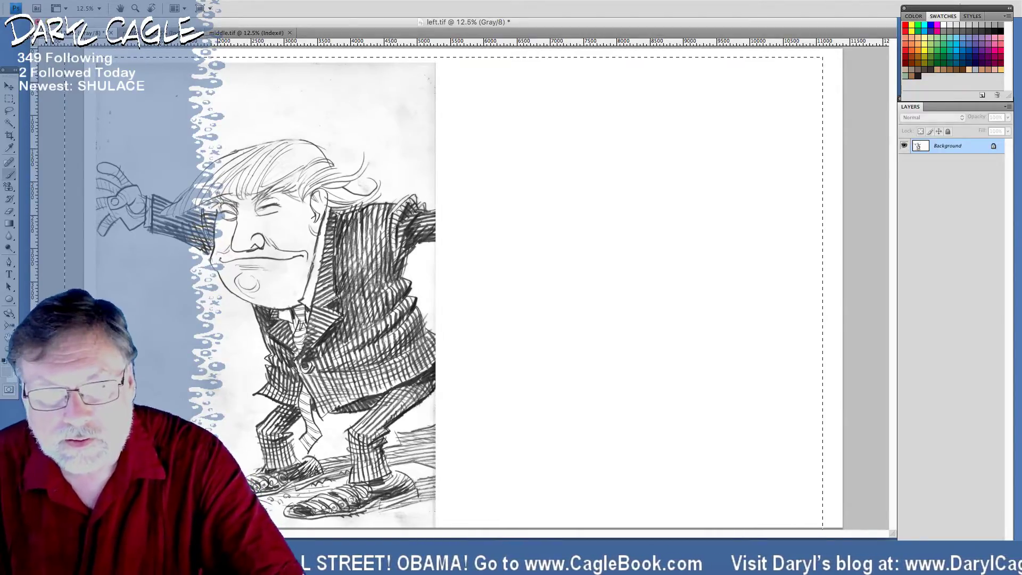
# Copy a rectangular area of middle.tif spanning the jacket's back, the outstretched arm and most of the dog's face
pyautogui.click(151, 33)
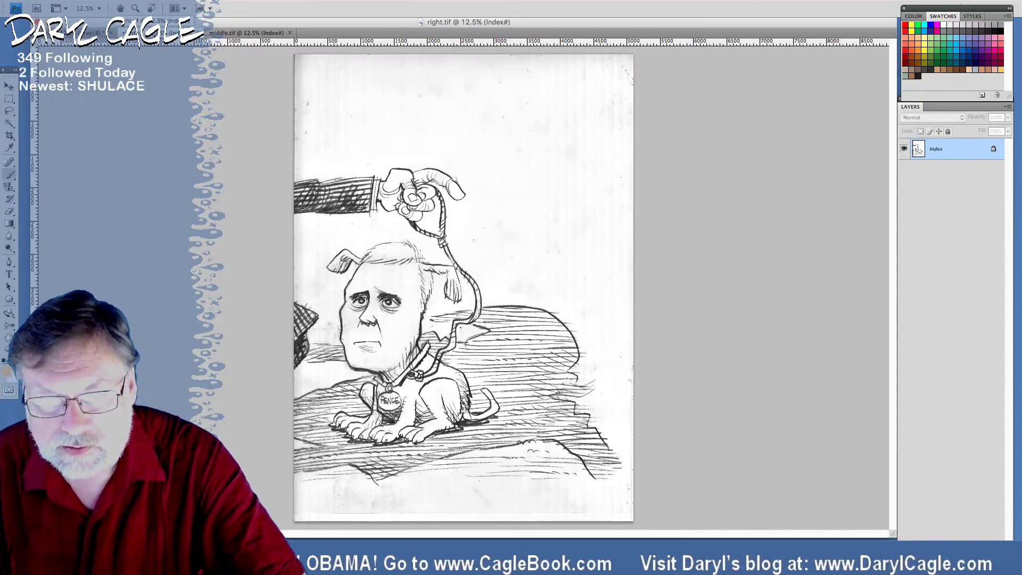
pyautogui.click(224, 33)
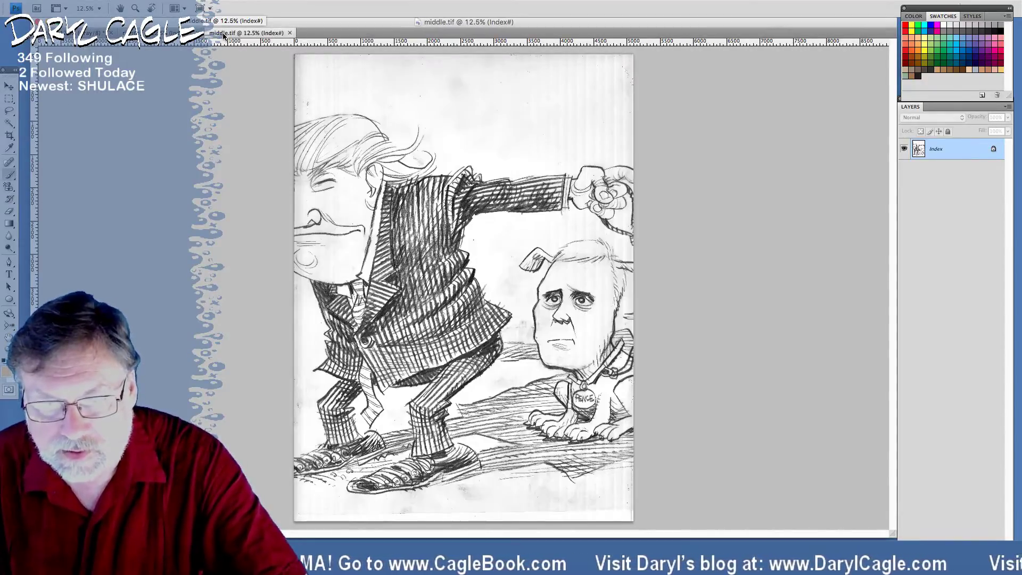
pyautogui.press('m')
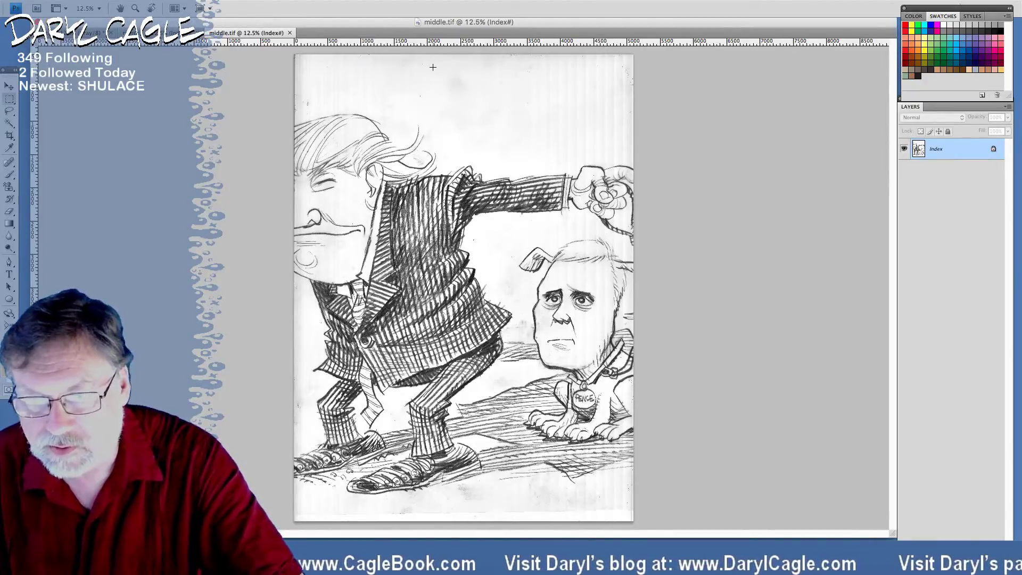
pyautogui.moveTo(432, 68); pyautogui.dragTo(603, 502)
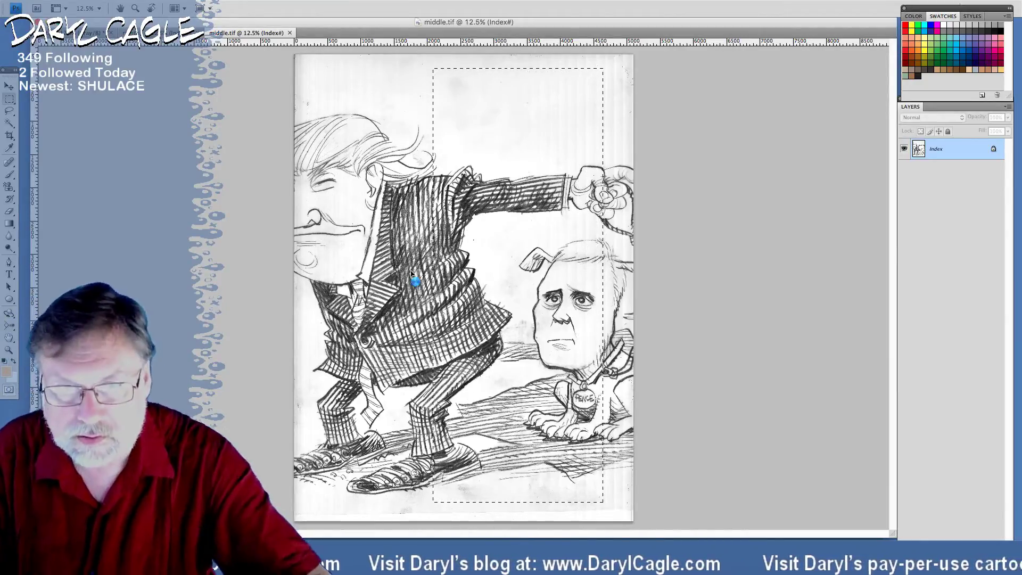
# Convert the left.tif background into a regular layer and paste the copied middle piece above it
pyautogui.click(71, 33)
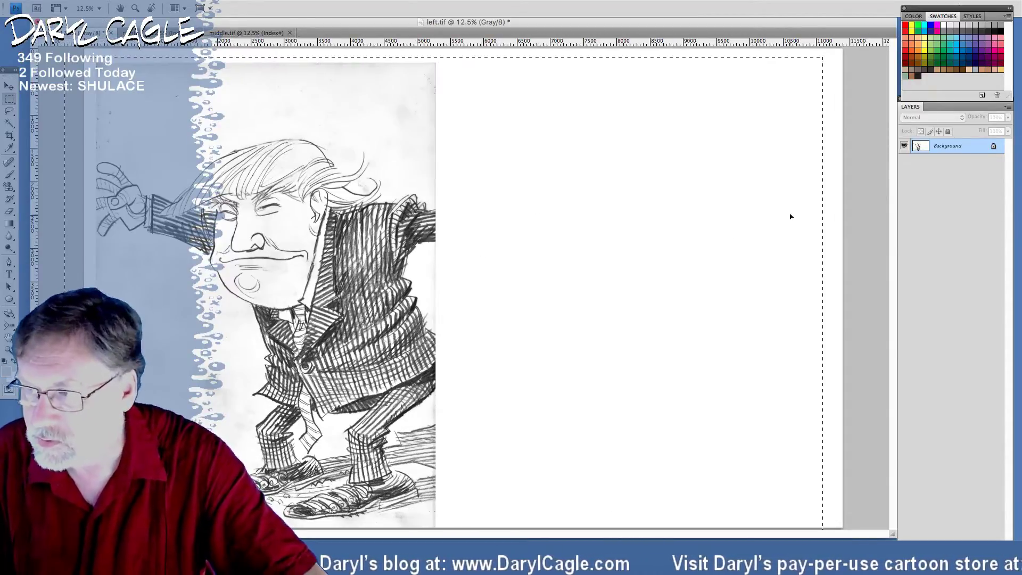
pyautogui.doubleClick(954, 149)
pyautogui.press('Return')
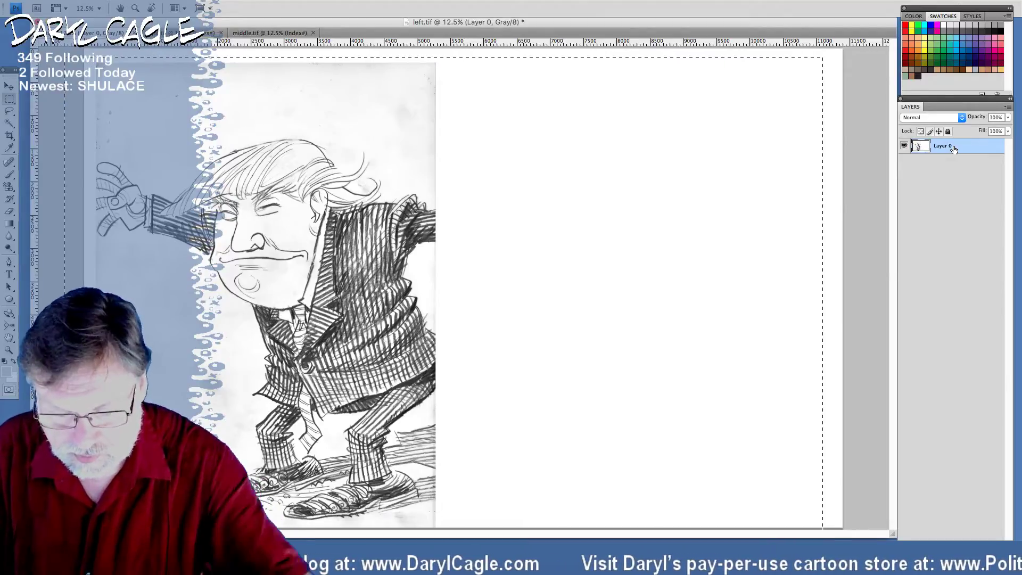
pyautogui.hotkey('ctrl', 'v')
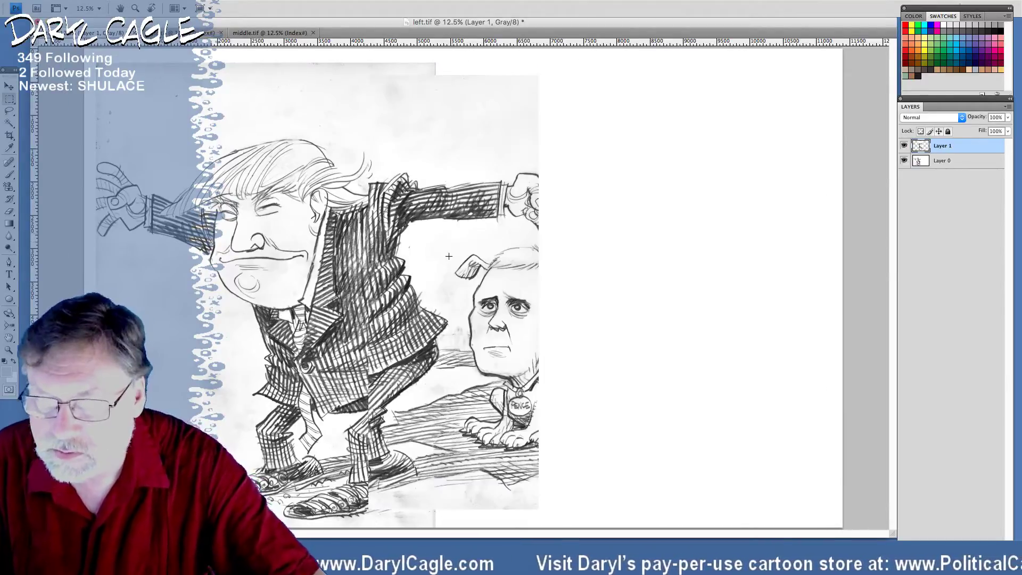
# Move the pasted middle piece down and right over the matching jacket and legs, and nudge it closer into register
pyautogui.moveTo(409, 327)
pyautogui.mouseDown()
pyautogui.moveTo(443, 329)
pyautogui.moveTo(433, 352)
pyautogui.moveTo(461, 360)
pyautogui.moveTo(419, 347)
pyautogui.mouseUp()
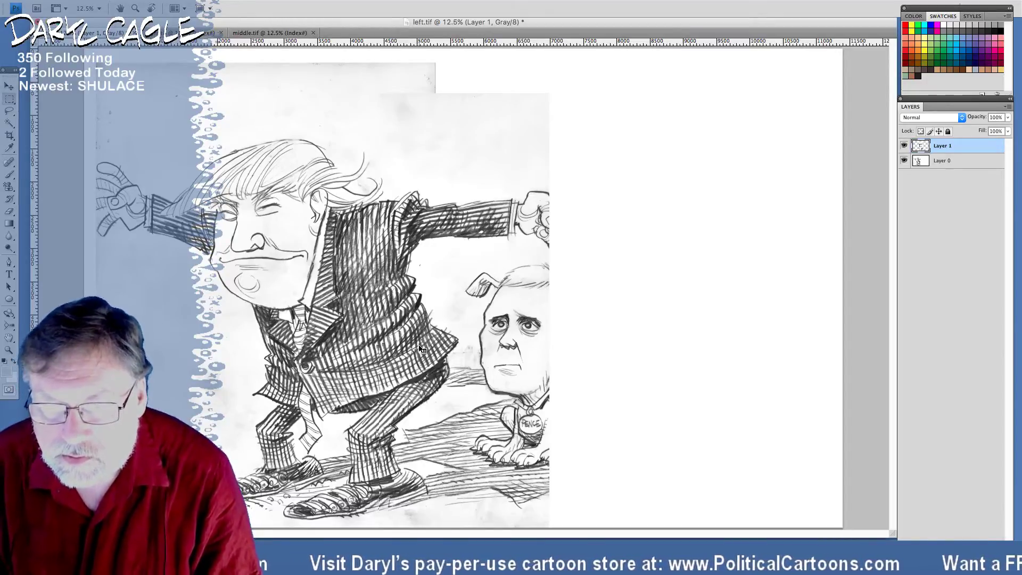
pyautogui.press('super+Up')
pyautogui.press('super+Up')
pyautogui.press('super+Up')
pyautogui.press('super+Up')
pyautogui.press('super+Up')
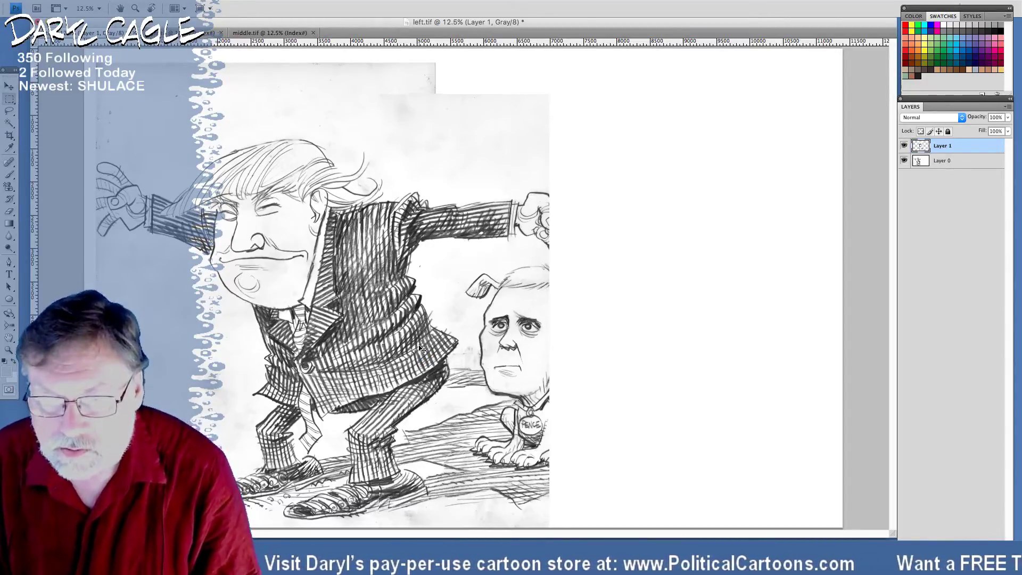
pyautogui.press('super+Left')
pyautogui.press('super+Left')
pyautogui.press('super+Down')
pyautogui.press('super+Down')
pyautogui.press('super+Down')
pyautogui.press('super+Down')
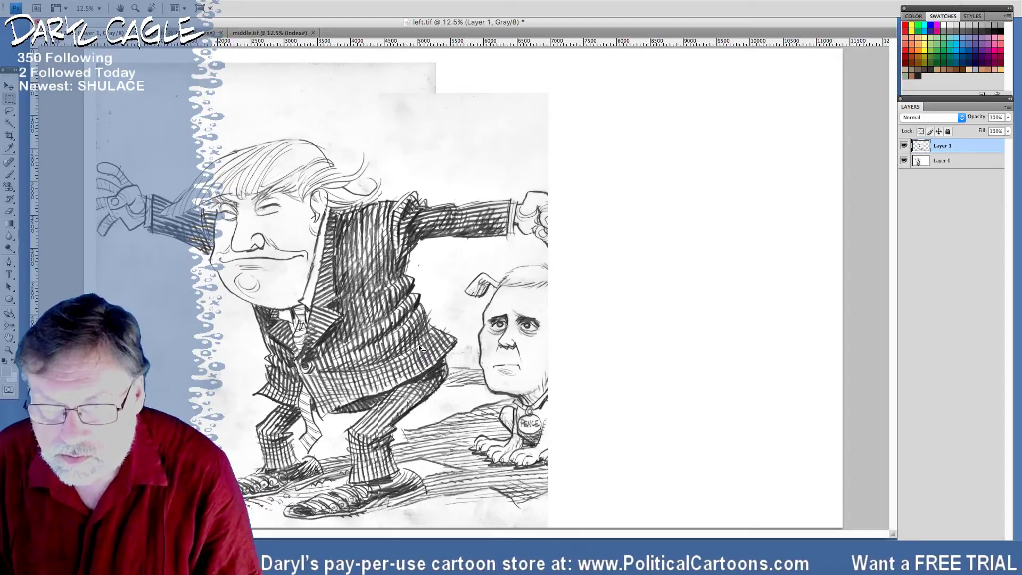
pyautogui.moveTo(419, 350); pyautogui.dragTo(419, 349)
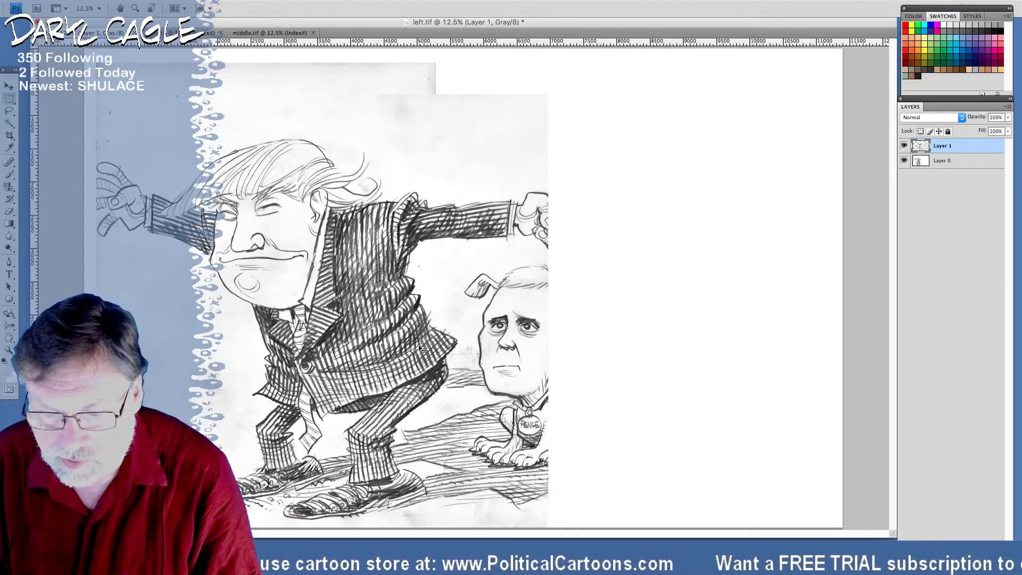
# Shift the pasted middle piece left in larger nudges to line up its jacket and legs with the drawing underneath
pyautogui.press('shift+super+Left')
pyautogui.press('shift+super+Left')
pyautogui.press('shift+super+Left')
pyautogui.press('shift+super+Left')
pyautogui.press('shift+super+Left')
pyautogui.press('shift+super+Left')
pyautogui.press('shift+super+Left')
pyautogui.press('shift+super+Left')
pyautogui.press('shift+super+Left')
pyautogui.press('shift+super+Left')
pyautogui.press('shift+super+Left')
pyautogui.press('shift+super+Left')
pyautogui.press('shift+super+Left')
pyautogui.press('shift+super+Left')
pyautogui.hotkey('shift', 'Right')
pyautogui.hotkey('shift', 'Right')
pyautogui.hotkey('shift', 'Right')
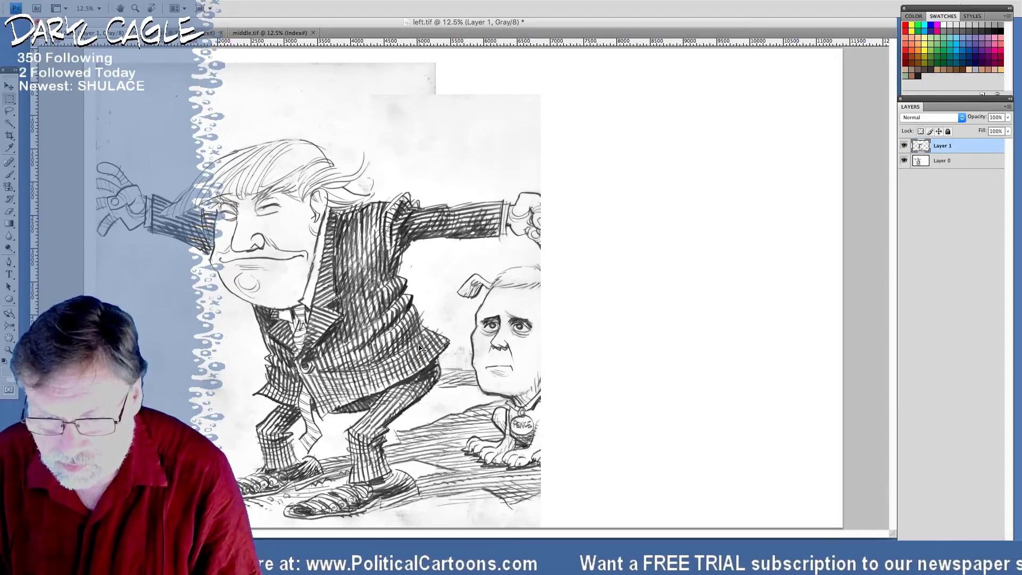
# Fine-tune the pasted middle piece's vertical and horizontal position against the drawing underneath with small back-and-forth nudges
pyautogui.hotkey('shift', 'Down')
pyautogui.hotkey('shift', 'Down')
pyautogui.hotkey('shift', 'Down')
pyautogui.hotkey('shift', 'Up')
pyautogui.hotkey('shift', 'Up')
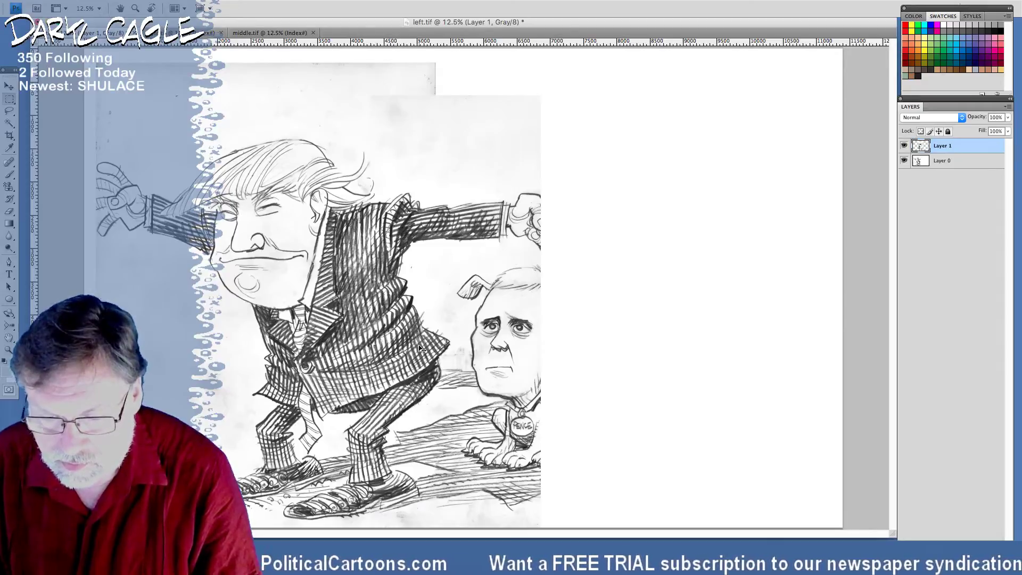
pyautogui.hotkey('shift', 'Left')
pyautogui.hotkey('shift', 'Left')
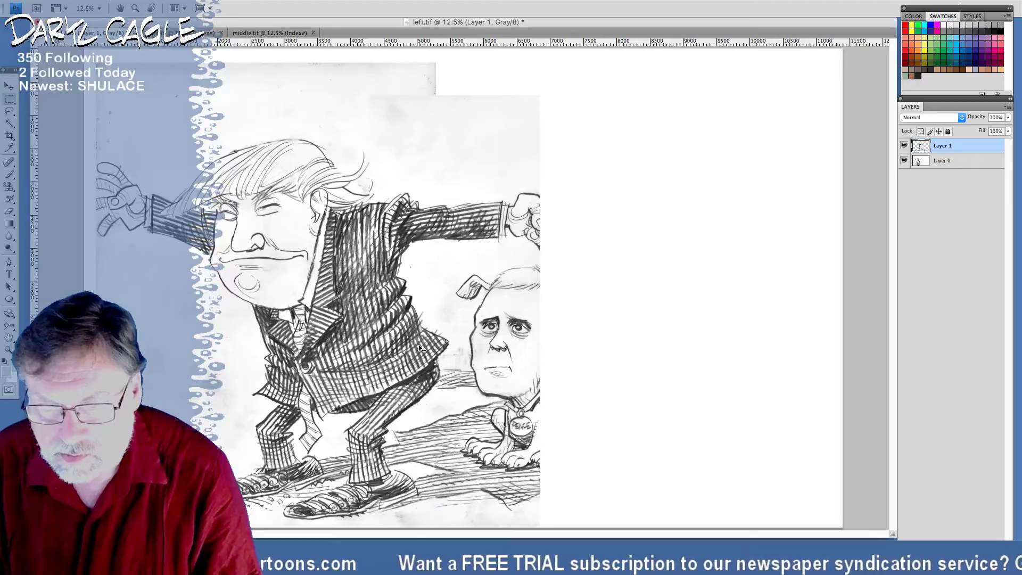
pyautogui.hotkey('shift', 'Right')
pyautogui.hotkey('shift', 'Right')
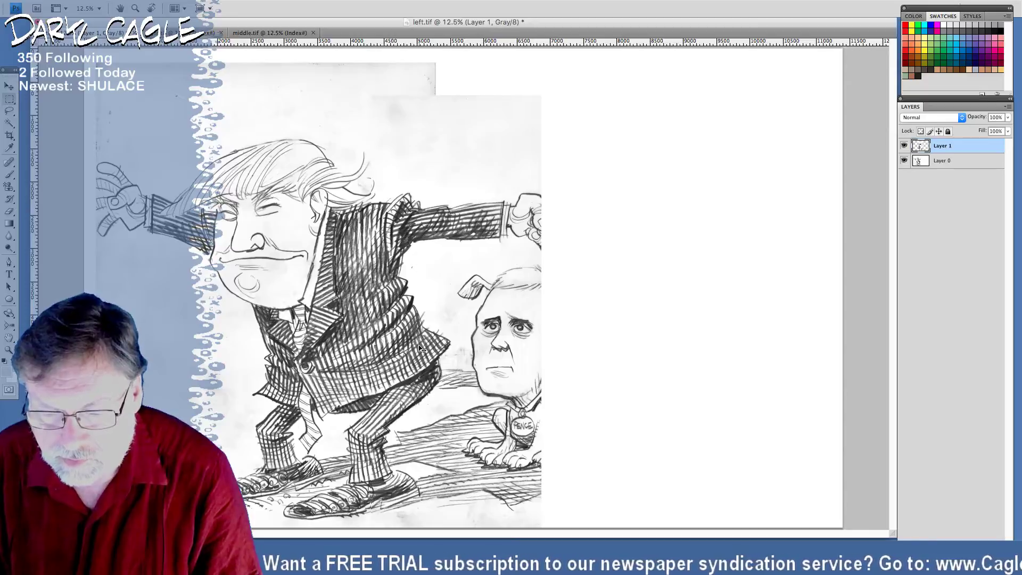
pyautogui.hotkey('shift', 'Up')
pyautogui.hotkey('shift', 'Up')
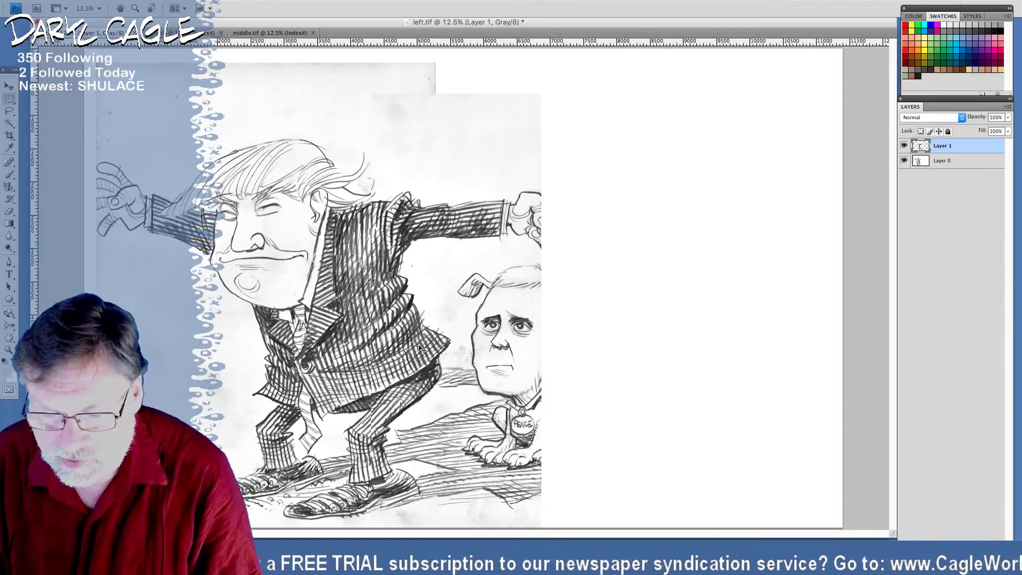
pyautogui.hotkey('shift', 'Down')
pyautogui.hotkey('shift', 'Down')
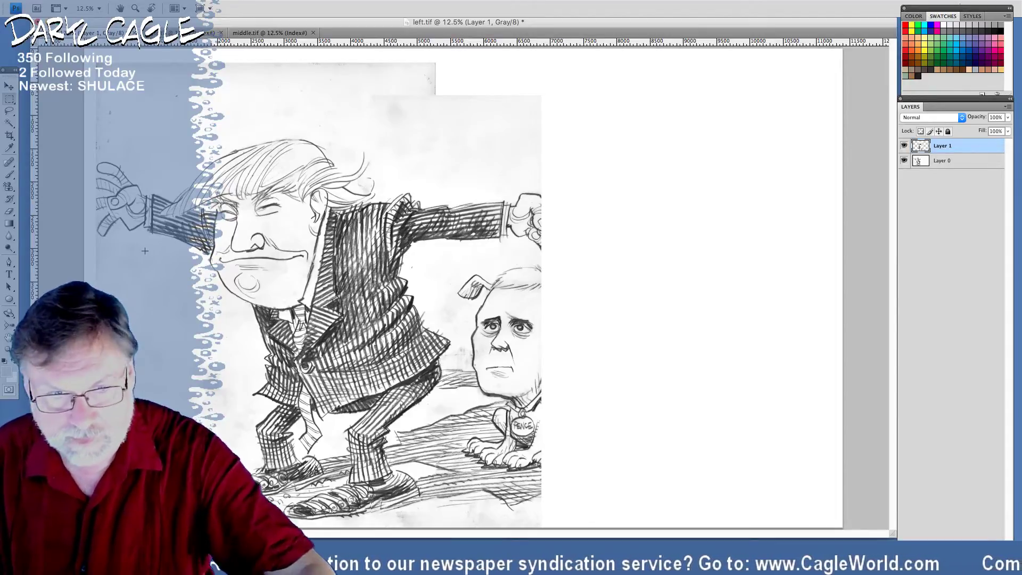
# Lasso the overlapping area around the front shoe and lower trouser leg on the middle piece and remove it
pyautogui.click(9, 112)
pyautogui.moveTo(345, 420)
pyautogui.mouseDown()
pyautogui.moveTo(401, 419)
pyautogui.moveTo(393, 446)
pyautogui.moveTo(419, 481)
pyautogui.moveTo(420, 512)
pyautogui.mouseUp()
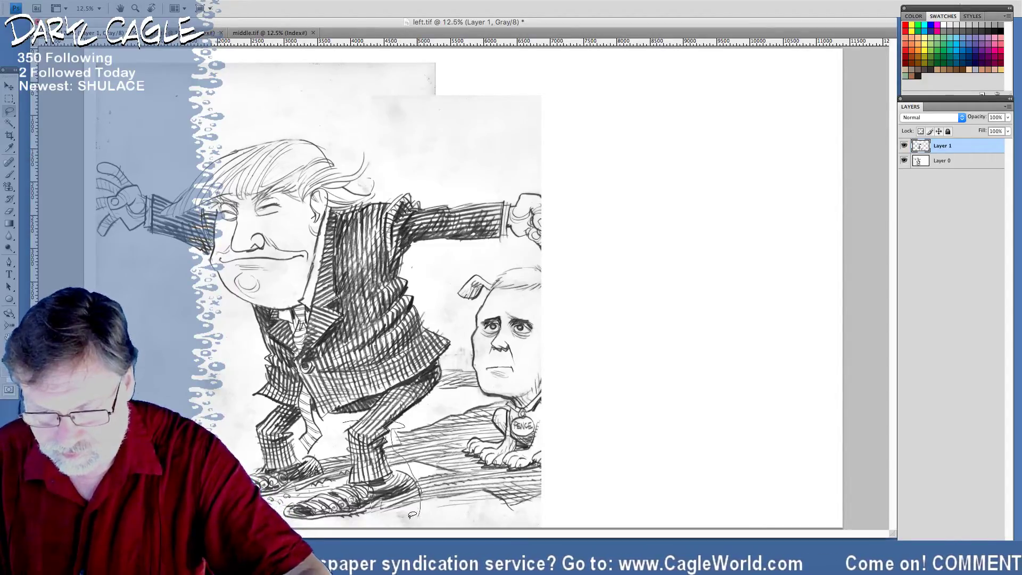
pyautogui.moveTo(314, 528)
pyautogui.mouseDown()
pyautogui.moveTo(312, 459)
pyautogui.moveTo(345, 420)
pyautogui.mouseUp()
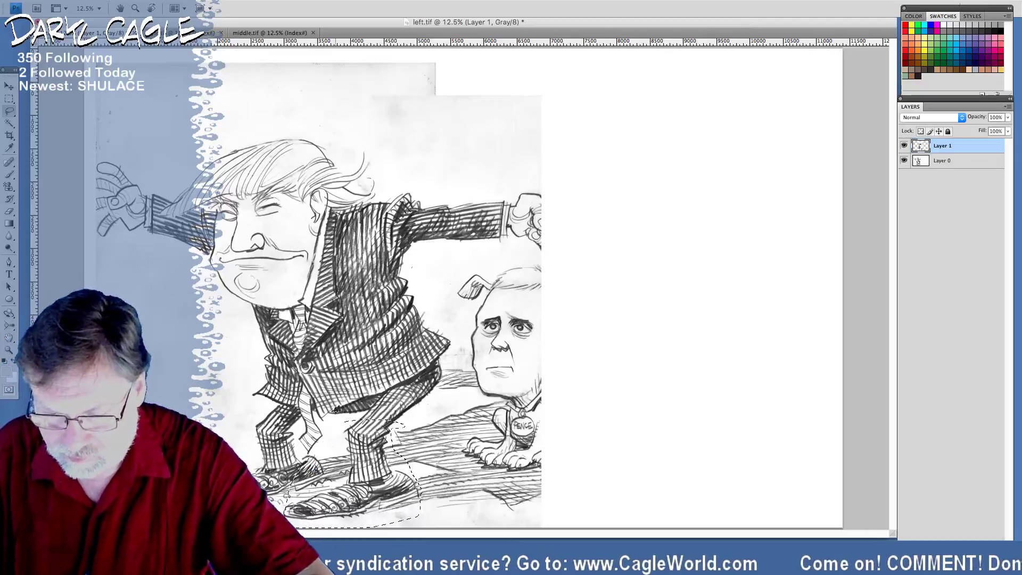
pyautogui.click(423, 419)
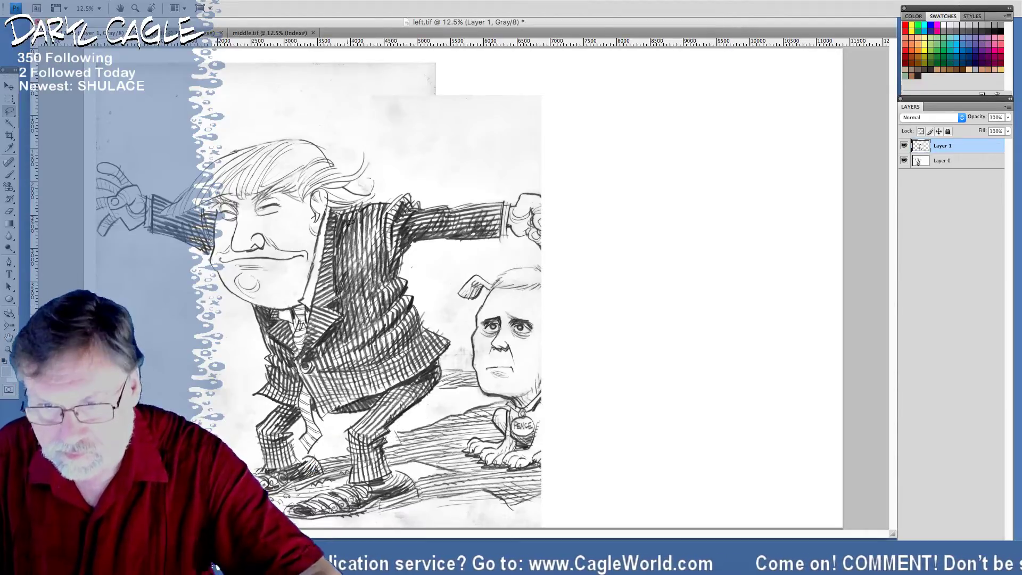
# Lasso and cut away the middle piece's overlapping bits at the hair curl and along the back of the jacket
pyautogui.moveTo(369, 170)
pyautogui.mouseDown()
pyautogui.moveTo(368, 199)
pyautogui.moveTo(402, 162)
pyautogui.moveTo(373, 167)
pyautogui.mouseUp()
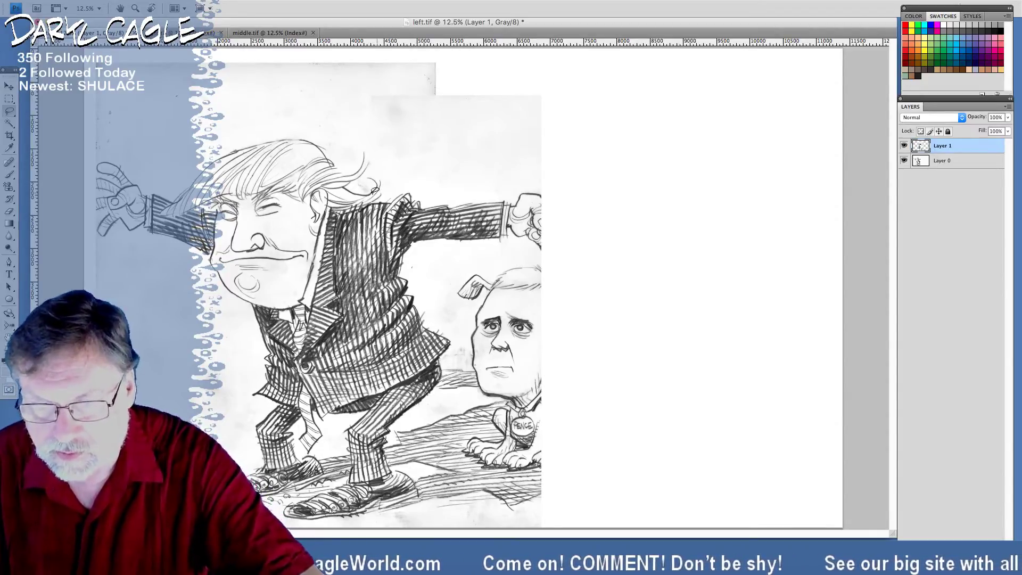
pyautogui.moveTo(414, 280)
pyautogui.mouseDown()
pyautogui.moveTo(425, 321)
pyautogui.moveTo(381, 395)
pyautogui.moveTo(349, 381)
pyautogui.moveTo(354, 277)
pyautogui.mouseUp()
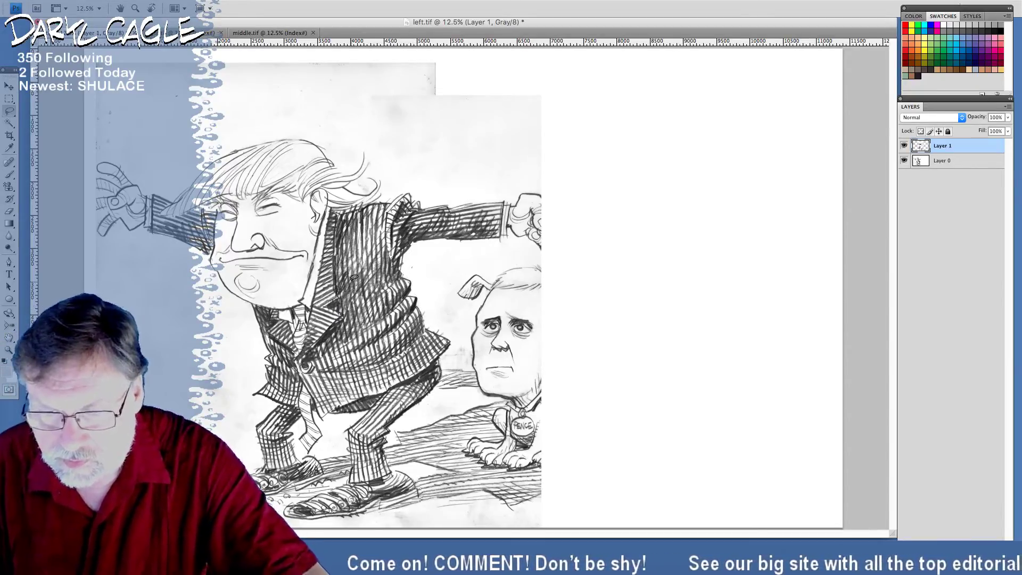
pyautogui.press('super+d')
pyautogui.moveTo(415, 260)
pyautogui.mouseDown()
pyautogui.moveTo(410, 247)
pyautogui.moveTo(410, 279)
pyautogui.moveTo(427, 266)
pyautogui.mouseUp()
pyautogui.press('super+x')
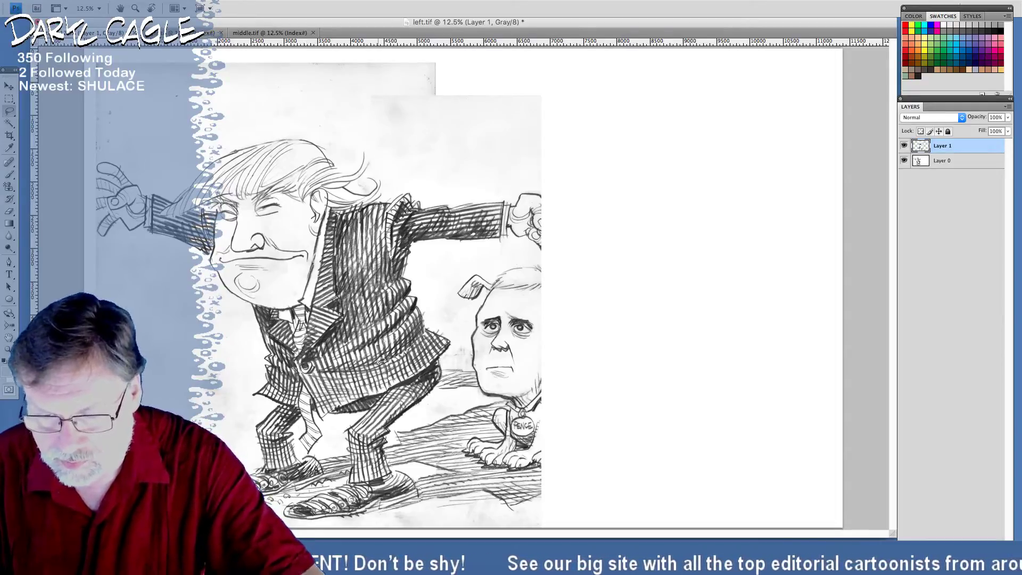
pyautogui.moveTo(395, 363)
pyautogui.mouseDown()
pyautogui.moveTo(397, 390)
pyautogui.moveTo(367, 383)
pyautogui.moveTo(368, 351)
pyautogui.mouseUp()
pyautogui.press('super+x')
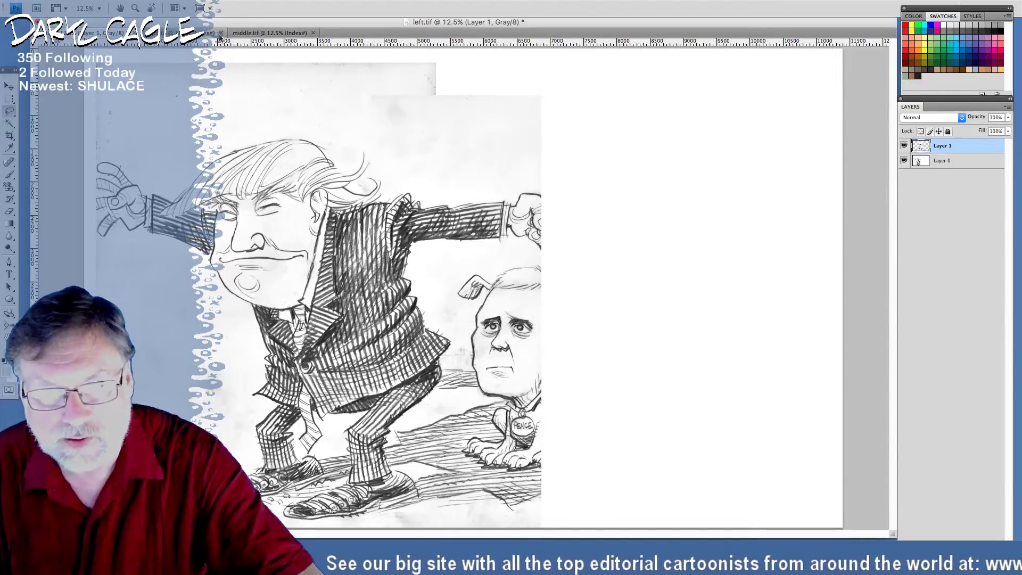
# Lasso the arm, dog and rocks in right.tif, excluding the left edge strip, and paste a copy into left.tif
pyautogui.hotkey('ctrl', 'Tab')
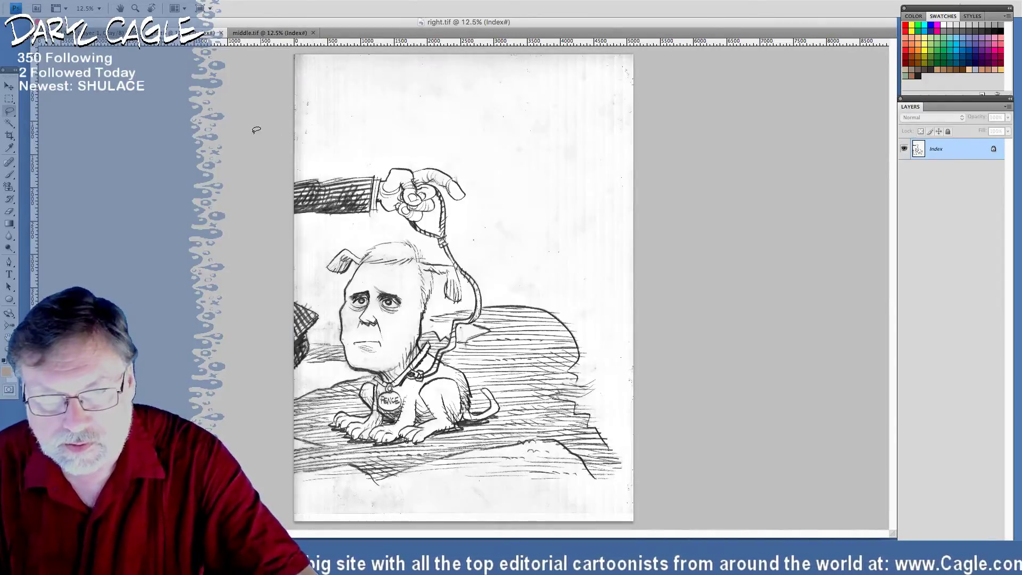
pyautogui.moveTo(307, 160)
pyautogui.mouseDown()
pyautogui.moveTo(543, 137)
pyautogui.moveTo(586, 239)
pyautogui.moveTo(640, 490)
pyautogui.moveTo(599, 505)
pyautogui.moveTo(412, 497)
pyautogui.moveTo(296, 507)
pyautogui.moveTo(308, 486)
pyautogui.mouseUp()
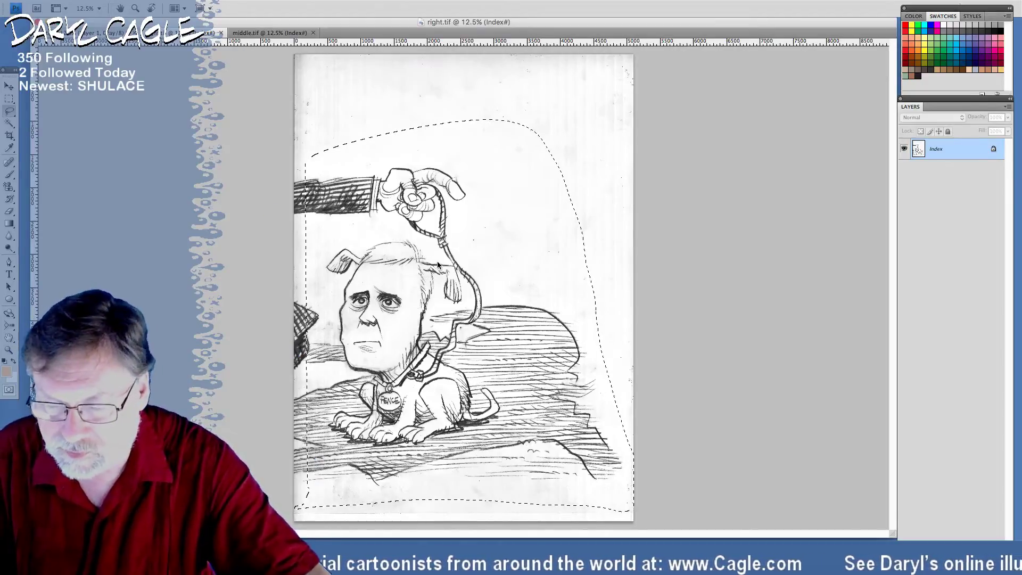
pyautogui.hotkey('ctrl', 'Tab')
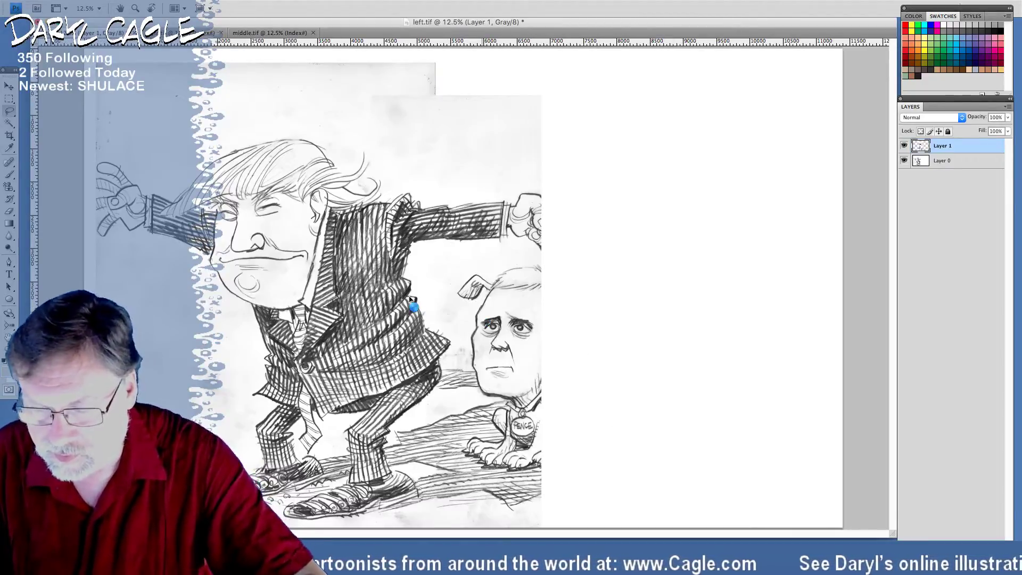
pyautogui.hotkey('ctrl', 'v')
# Move the pasted right piece over the matching hand and dog, then nudge it up and right into closer register
pyautogui.moveTo(413, 316)
pyautogui.mouseDown()
pyautogui.moveTo(590, 334)
pyautogui.moveTo(581, 368)
pyautogui.moveTo(562, 361)
pyautogui.moveTo(574, 372)
pyautogui.moveTo(546, 372)
pyautogui.mouseUp()
pyautogui.press('shift+super+Up')
pyautogui.press('shift+super+Up')
pyautogui.press('shift+super+Up')
pyautogui.press('shift+super+Up')
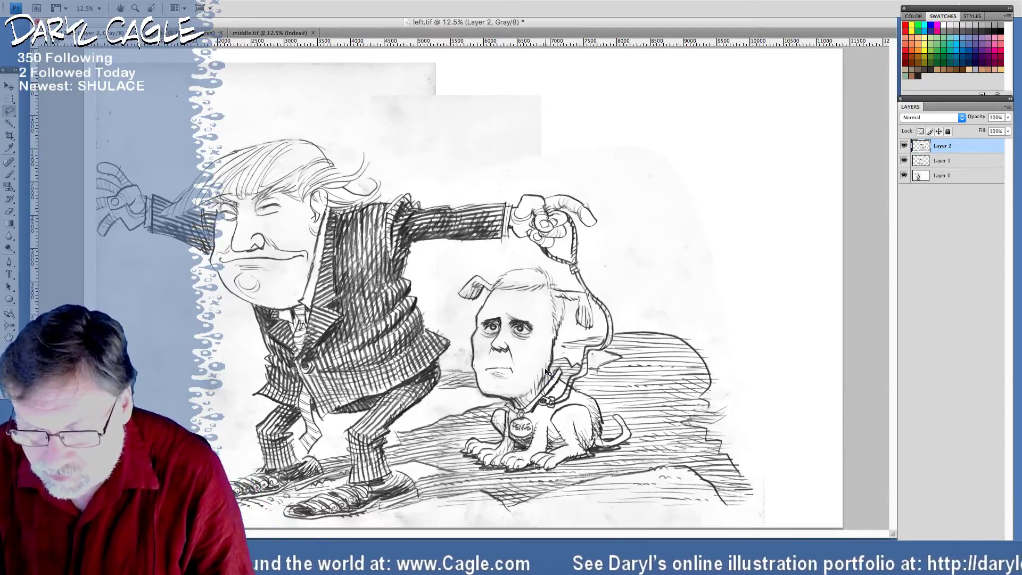
pyautogui.press('shift+super+Right')
pyautogui.press('shift+super+Right')
pyautogui.press('shift+super+Right')
pyautogui.press('shift+super+Right')
pyautogui.press('shift+super+Right')
pyautogui.press('shift+super+Right')
pyautogui.press('shift+super+Right')
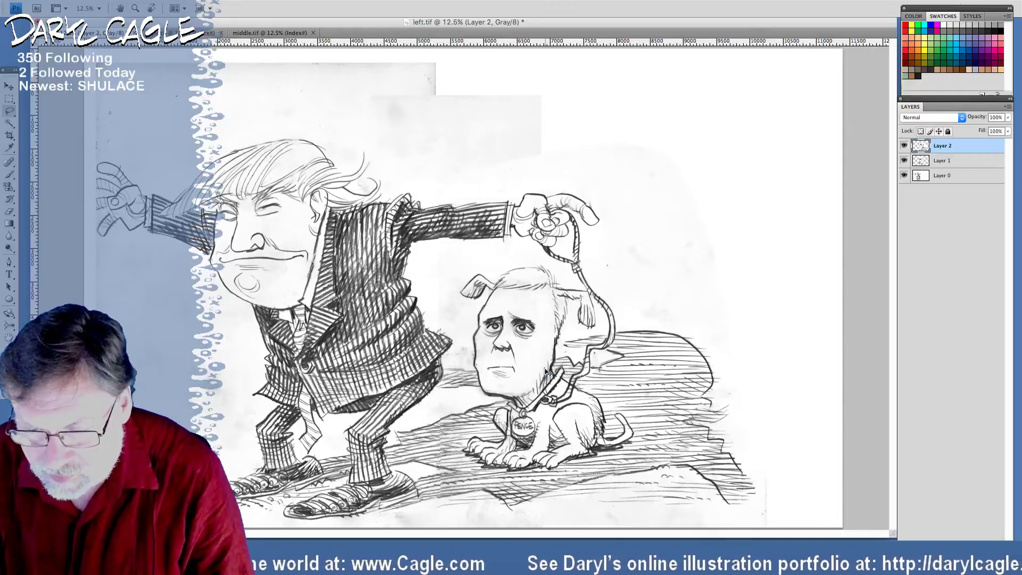
# Fine-tune the right piece's horizontal and vertical position against the sleeve and dog underneath with small back-and-forth nudges
pyautogui.press('shift+super+Down')
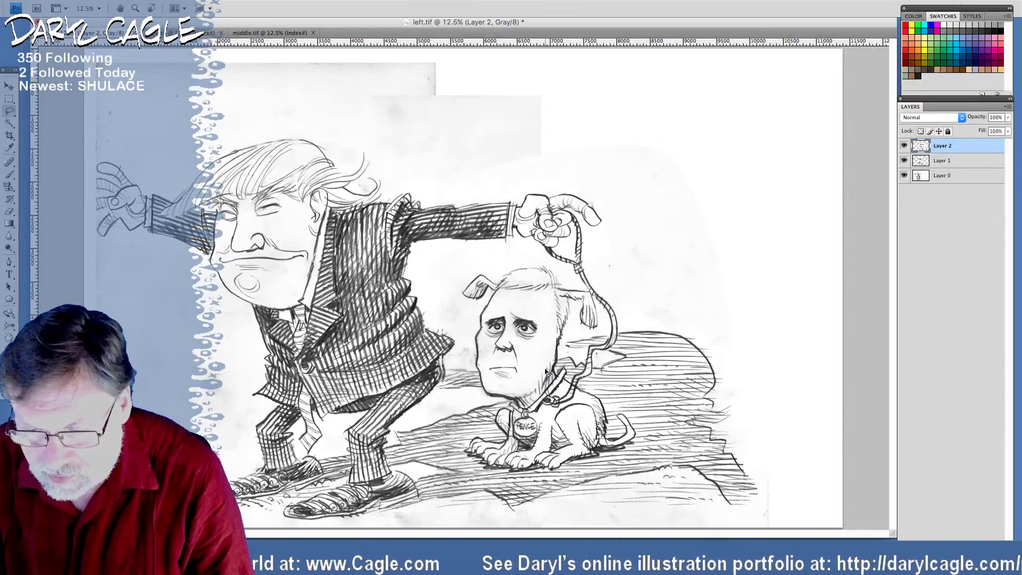
pyautogui.press('shift+super+Up')
pyautogui.press('shift+super+Left')
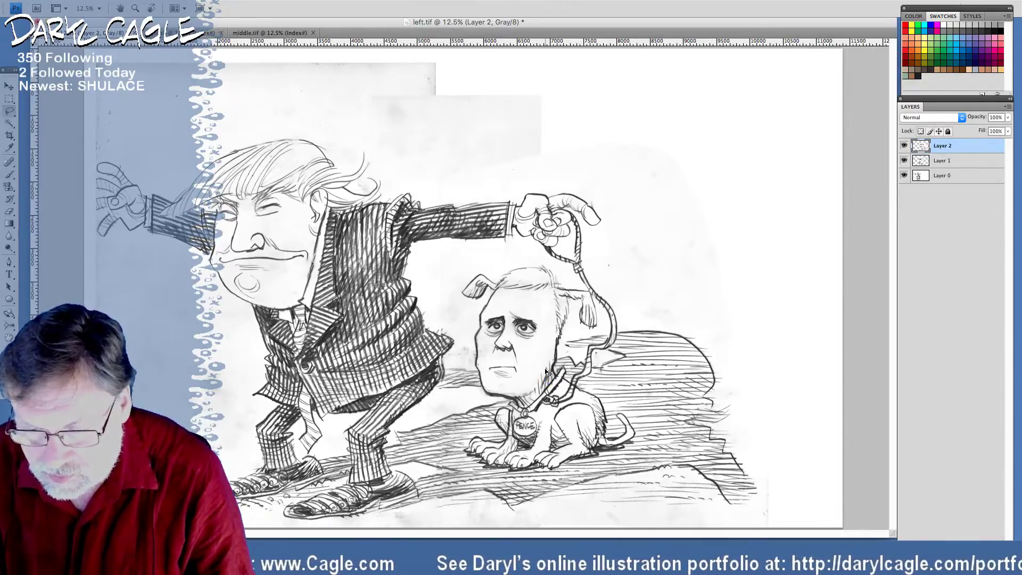
pyautogui.press('shift+super+Down')
pyautogui.press('shift+super+Right')
pyautogui.hotkey('shift', 'Left')
pyautogui.hotkey('shift', 'Left')
pyautogui.hotkey('shift', 'Left')
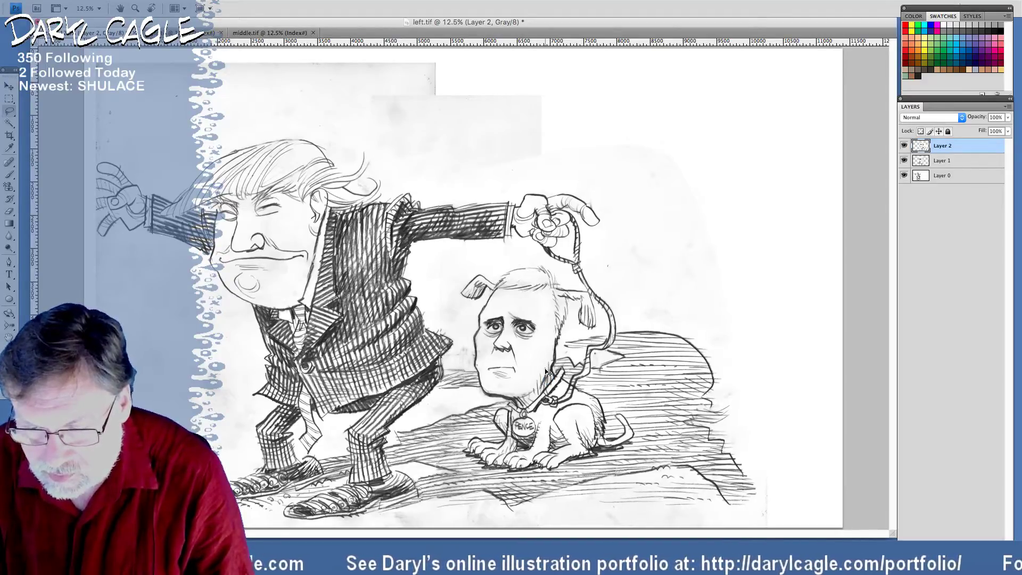
pyautogui.press('shift+super+Up')
pyautogui.press('shift+super+Down')
pyautogui.press('shift+super+Down')
pyautogui.press('shift+super+Up')
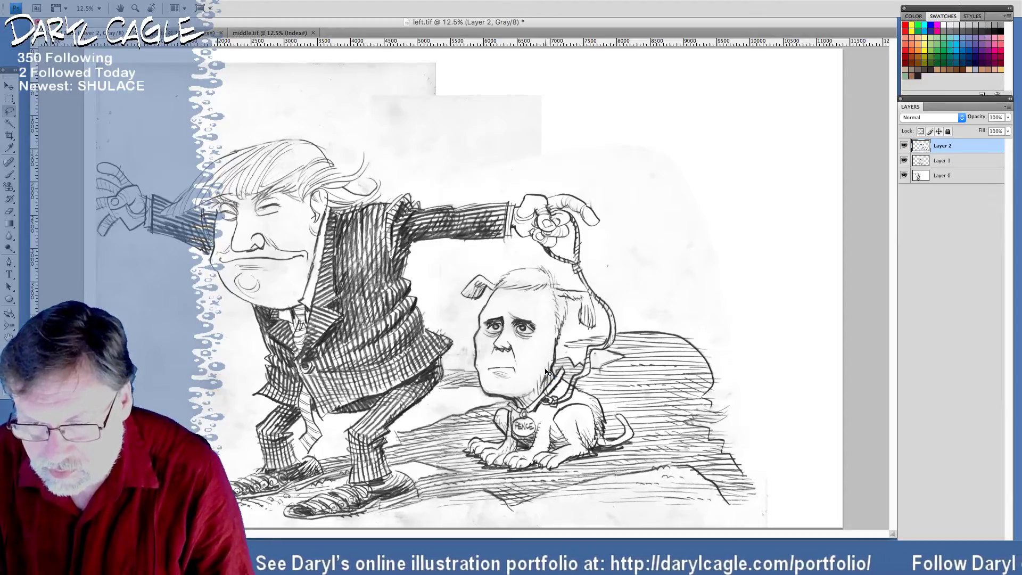
# Lasso and cut away the right piece's overlapping bits beside the jacket hem, behind the rear trouser leg and on the ground
pyautogui.moveTo(433, 319)
pyautogui.mouseDown()
pyautogui.moveTo(461, 339)
pyautogui.moveTo(472, 365)
pyautogui.mouseUp()
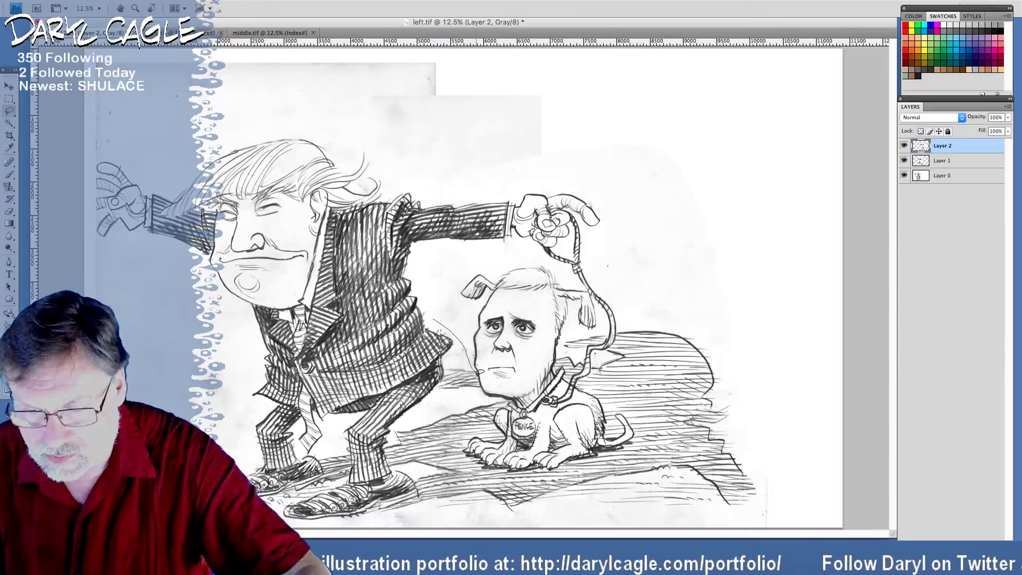
pyautogui.moveTo(433, 392)
pyautogui.mouseDown()
pyautogui.moveTo(430, 412)
pyautogui.moveTo(458, 412)
pyautogui.mouseUp()
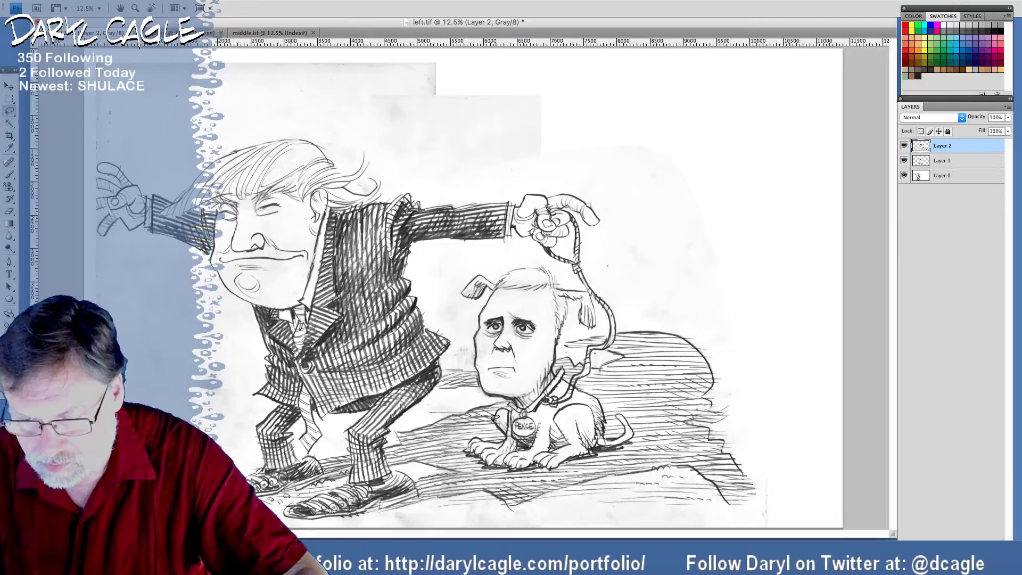
pyautogui.moveTo(416, 424); pyautogui.dragTo(415, 415)
pyautogui.press('super+d')
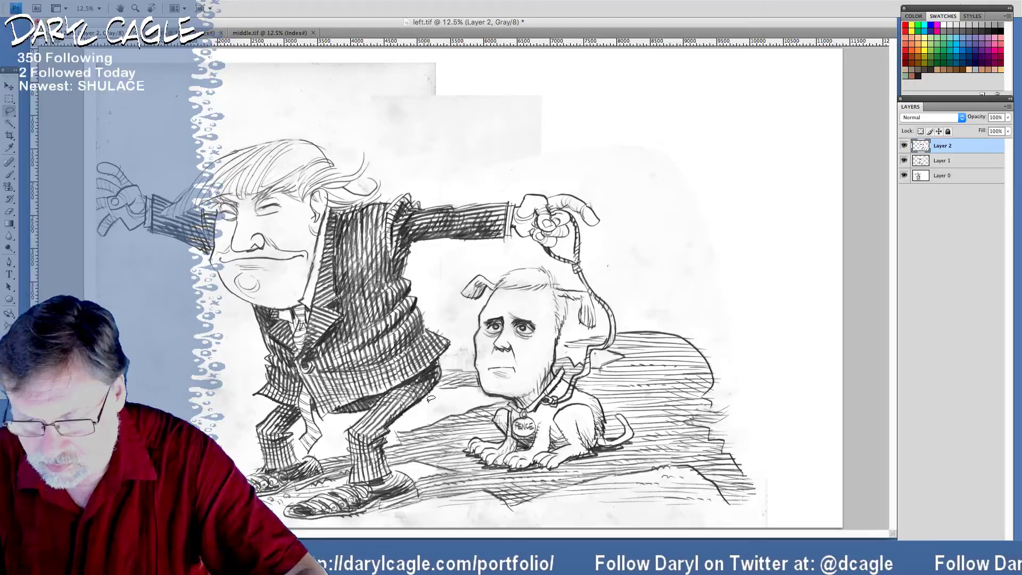
pyautogui.moveTo(424, 462)
pyautogui.mouseDown()
pyautogui.moveTo(455, 457)
pyautogui.moveTo(433, 469)
pyautogui.mouseUp()
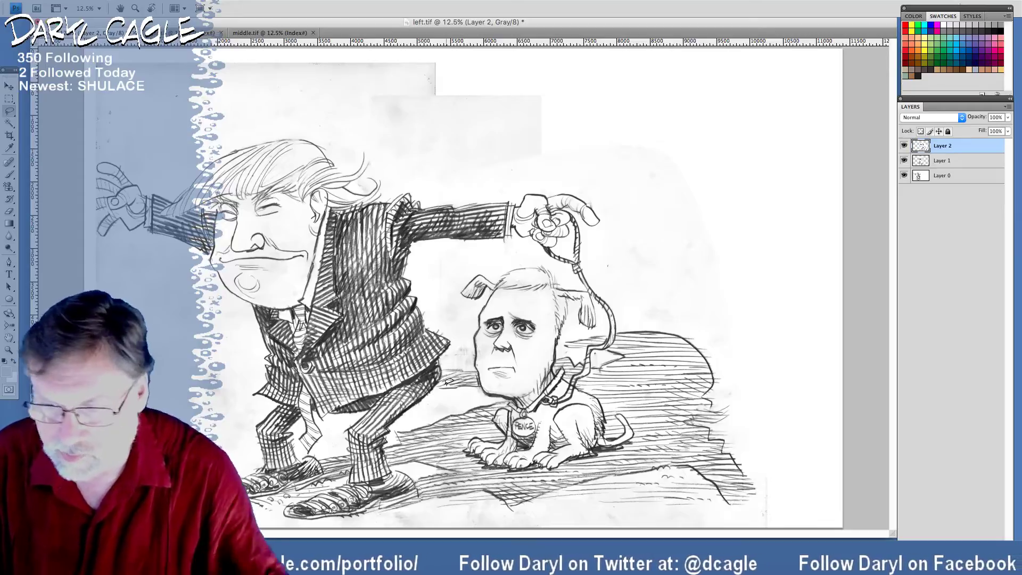
# Flatten the image and shift the entire cartoon slightly to the right on the canvas
pyautogui.click(1008, 108)
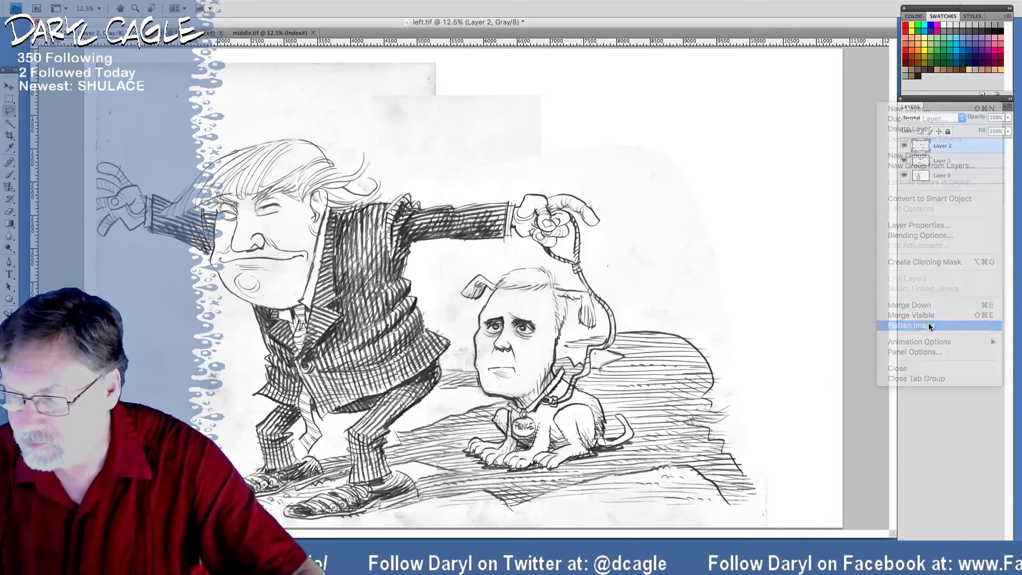
pyautogui.click(930, 326)
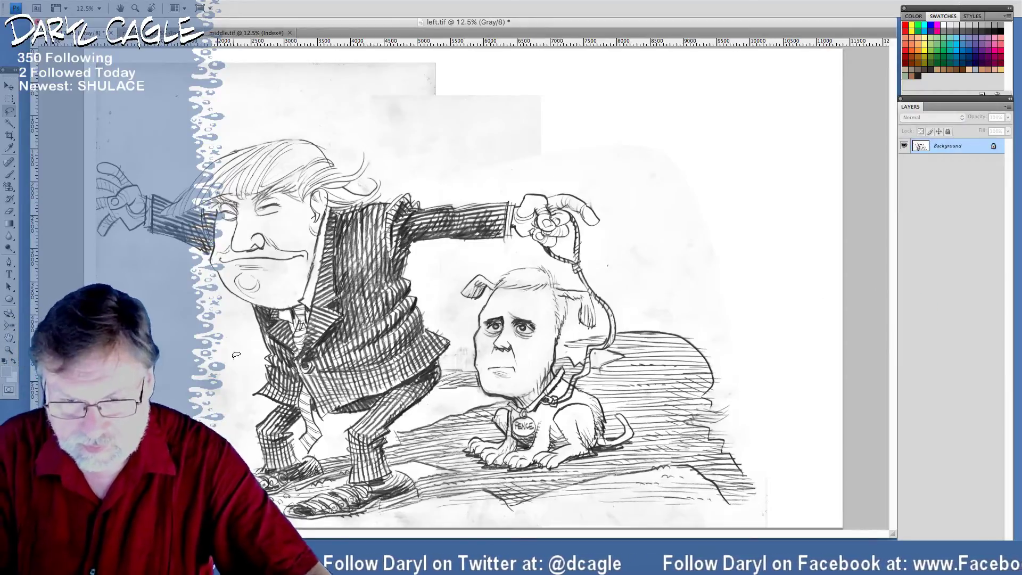
pyautogui.press('super+a')
pyautogui.moveTo(200, 352); pyautogui.dragTo(210, 353)
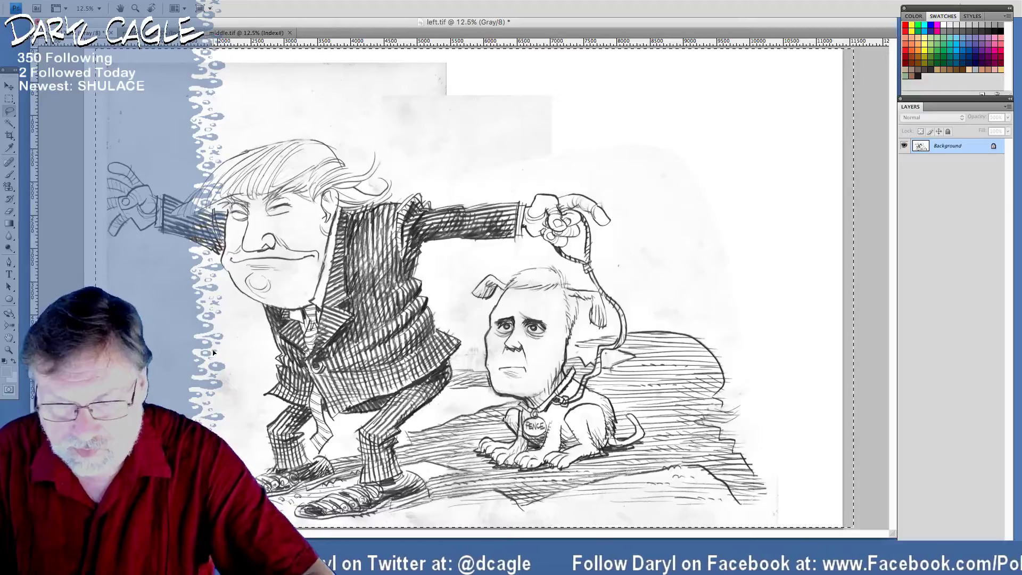
# Convert the flattened background into a regular layer and marquee the whole cartoon, leaving out the empty top and right margins
pyautogui.doubleClick(919, 146)
pyautogui.press('Return')
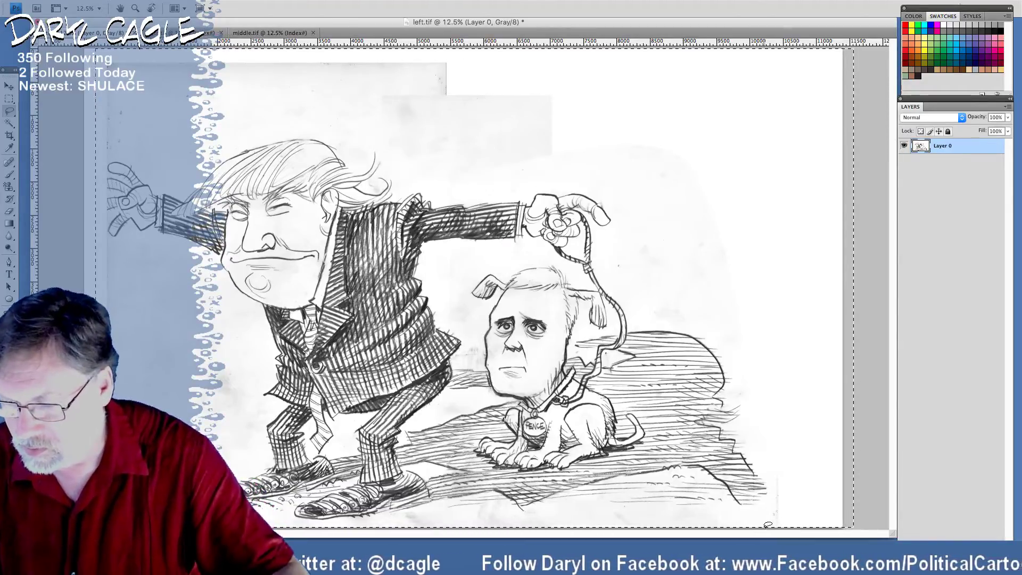
pyautogui.press('m')
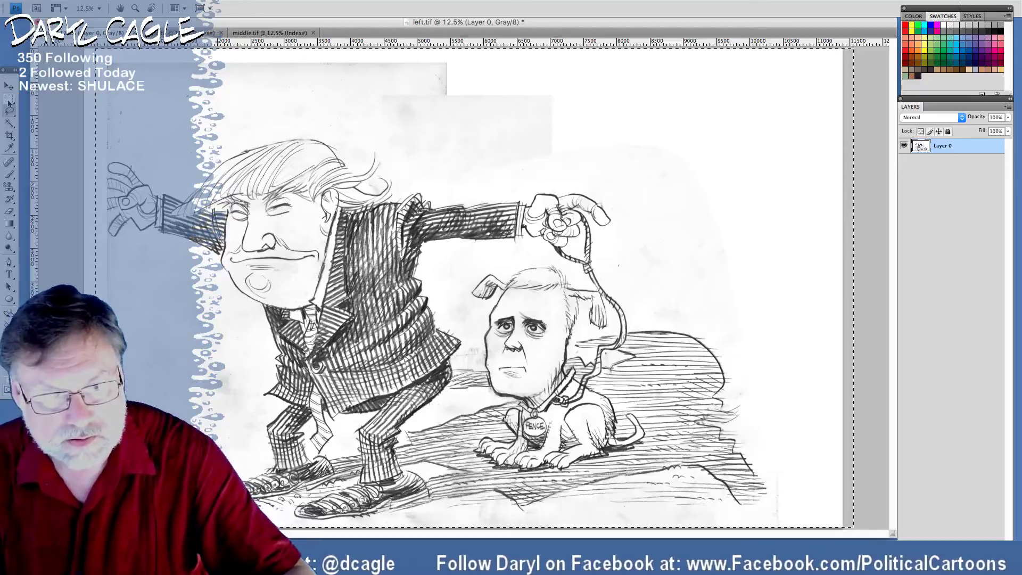
pyautogui.click(773, 521)
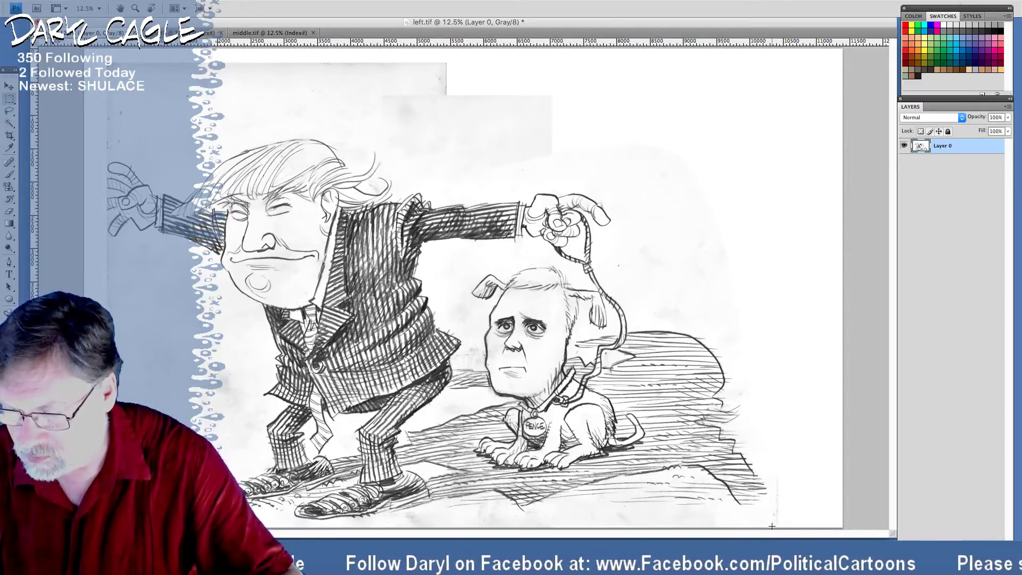
pyautogui.moveTo(472, 305)
pyautogui.mouseDown()
pyautogui.moveTo(91, 178)
pyautogui.moveTo(90, 130)
pyautogui.mouseUp()
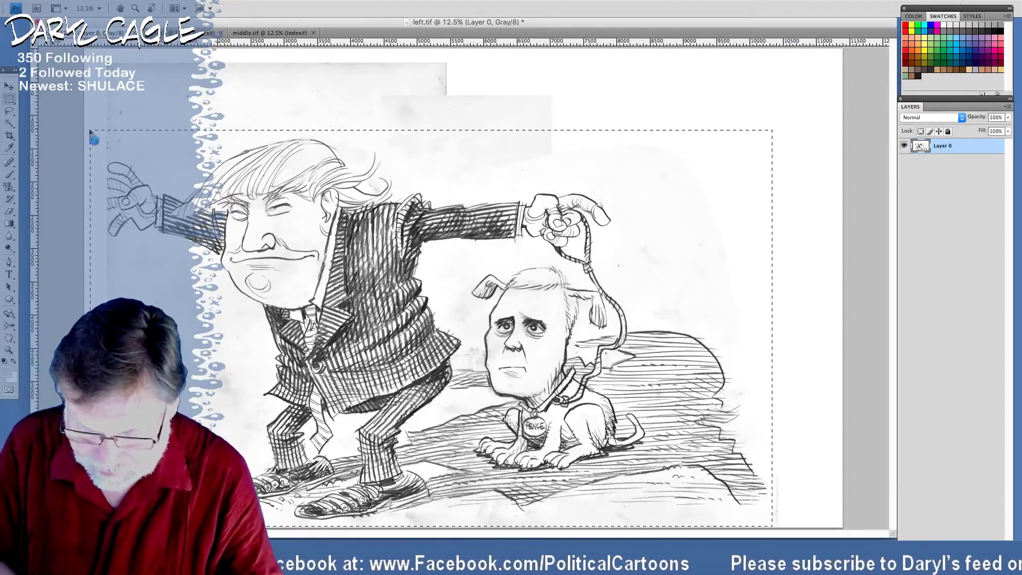
# Copy the marqueed cartoon and create a new grayscale document at the copied area's size
pyautogui.hotkey('ctrl', 'c')
pyautogui.hotkey('ctrl', 'n')
pyautogui.press('Return')
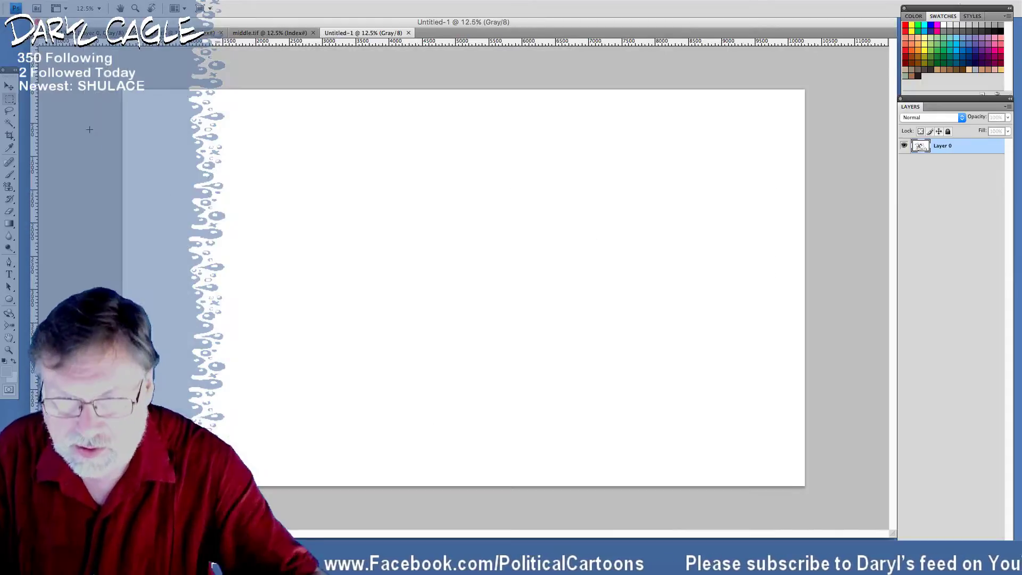
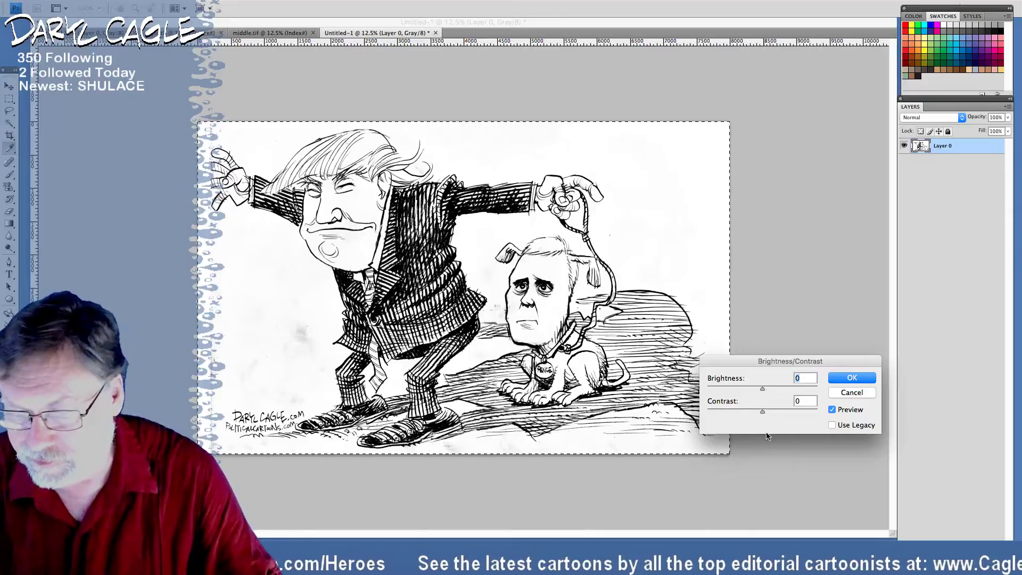
# Raise the cartoon's contrast to 100 and convert it to a flattened 1000 pixels/inch bitmap using 50% Threshold
pyautogui.moveTo(762, 412); pyautogui.dragTo(849, 413)
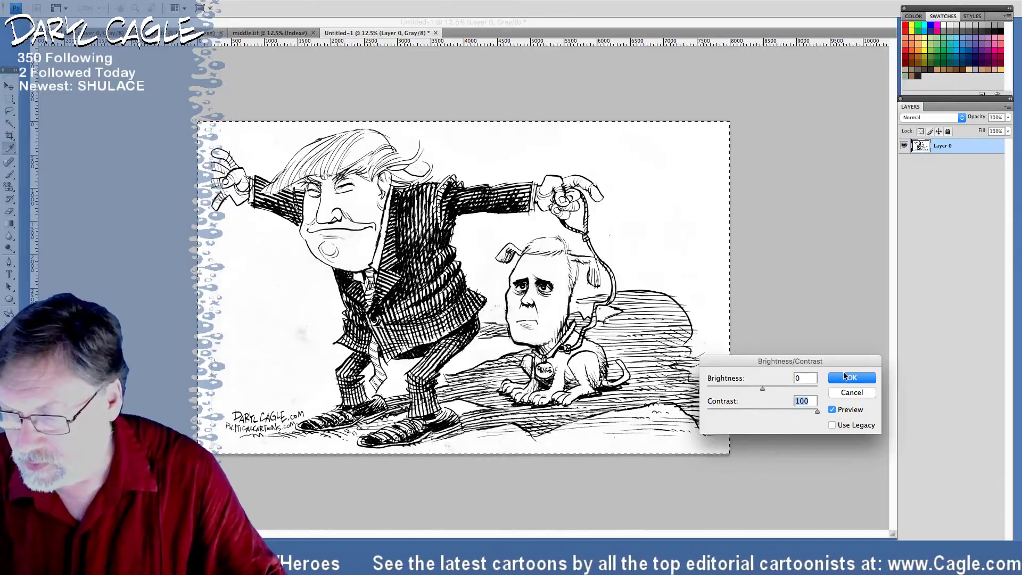
pyautogui.click(851, 379)
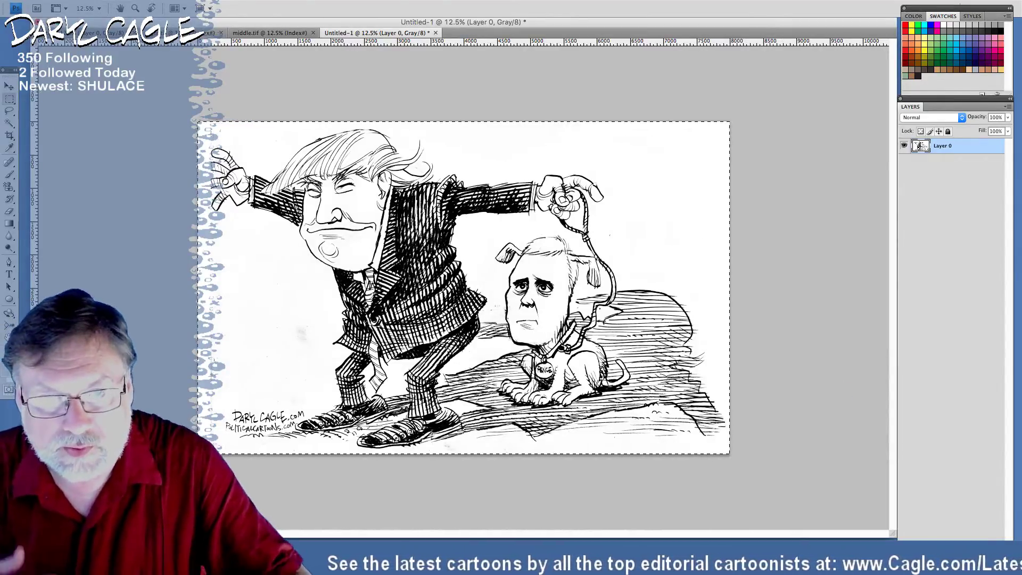
pyautogui.click(130, 0)
pyautogui.moveTo(139, 0)
pyautogui.click(248, 0)
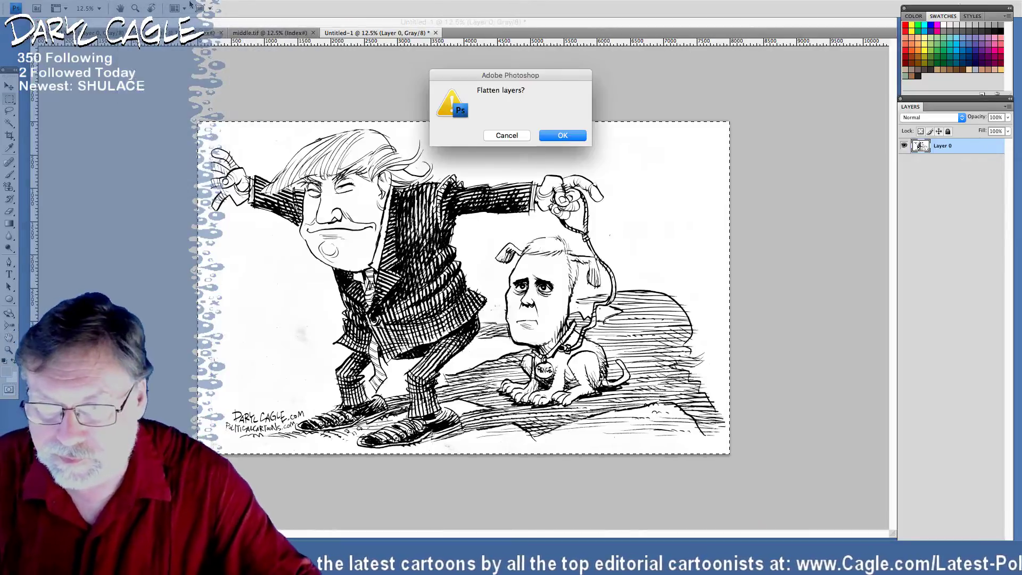
pyautogui.press('Return')
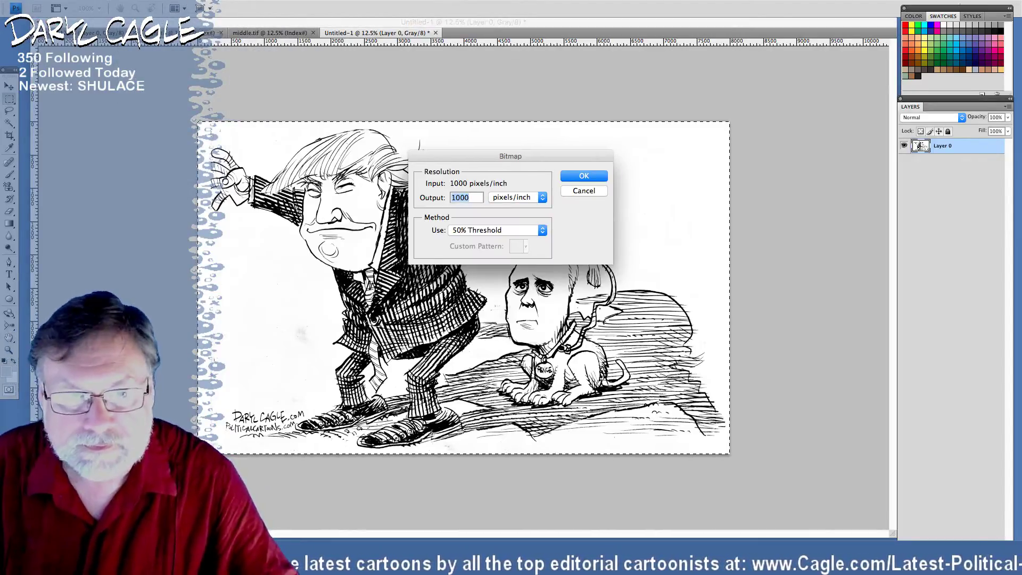
pyautogui.press('Return')
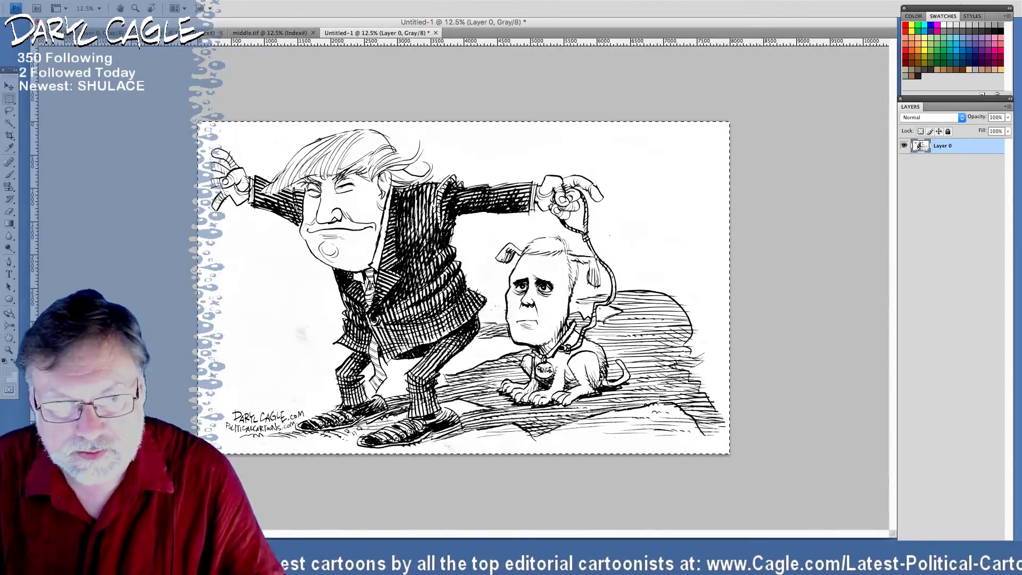
# Save the bitmap in the Pence Doggie folder as the LZW-compressed TIFF TrumpPenceDoggieShadow1000dpi.tif
pyautogui.click(81, 0)
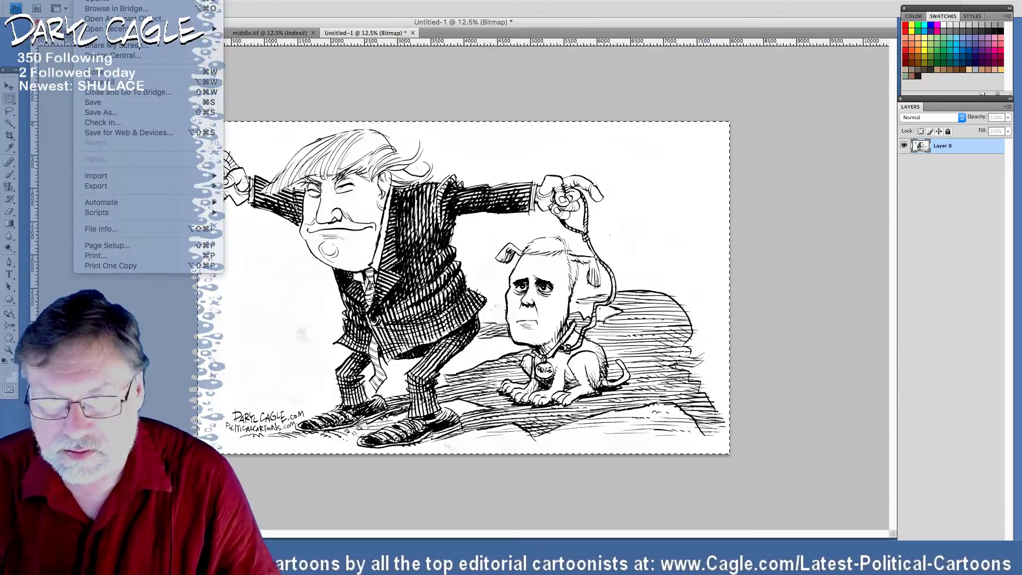
pyautogui.click(101, 111)
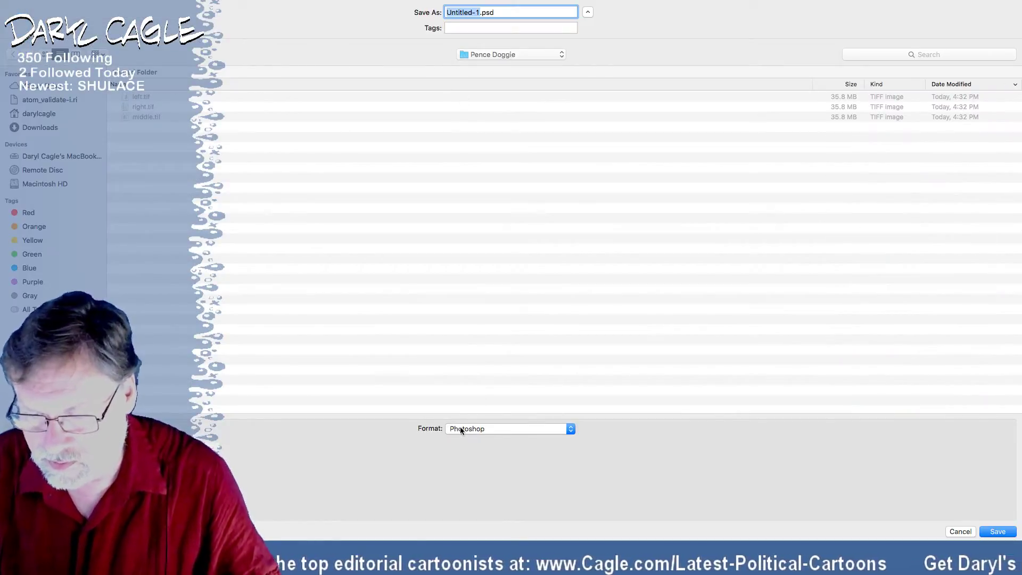
pyautogui.click(461, 430)
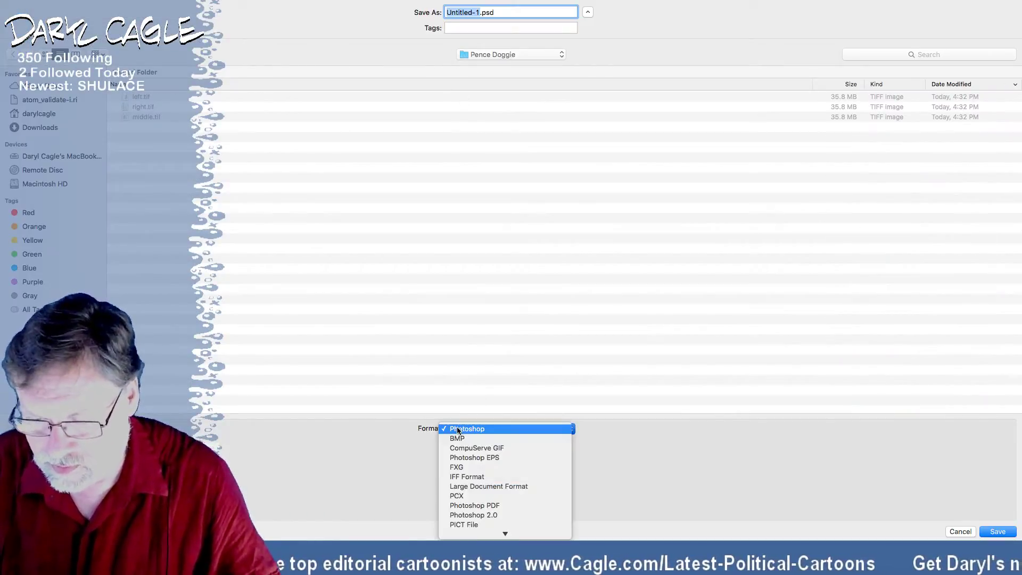
pyautogui.click(476, 523)
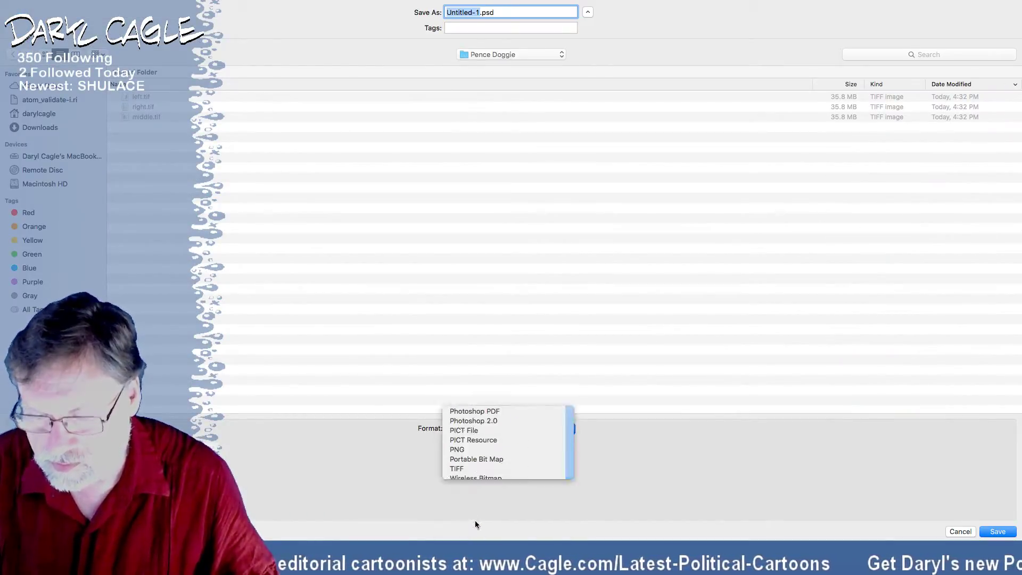
pyautogui.write('Trump')
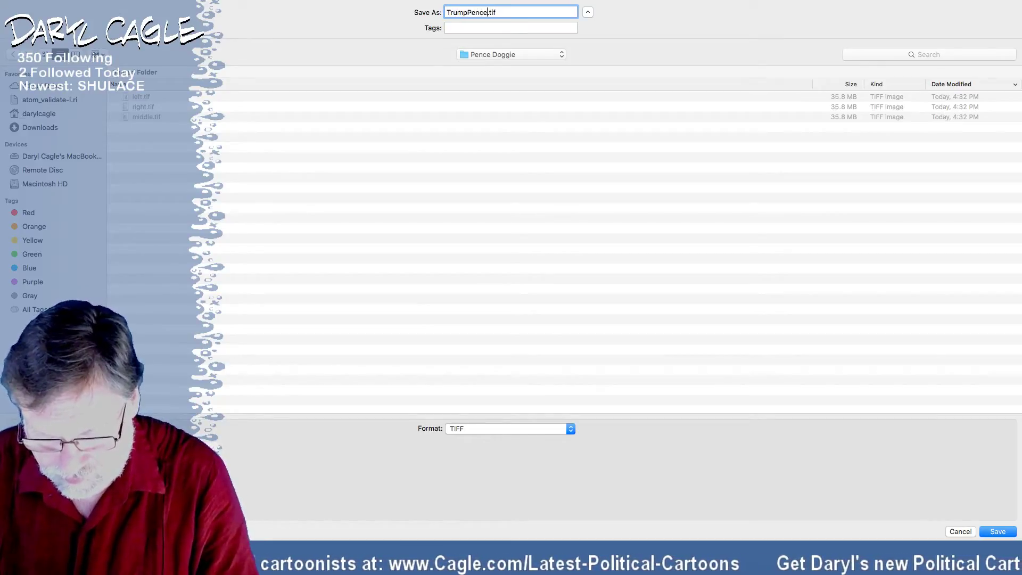
pyautogui.write('PenceDoggieShadow')
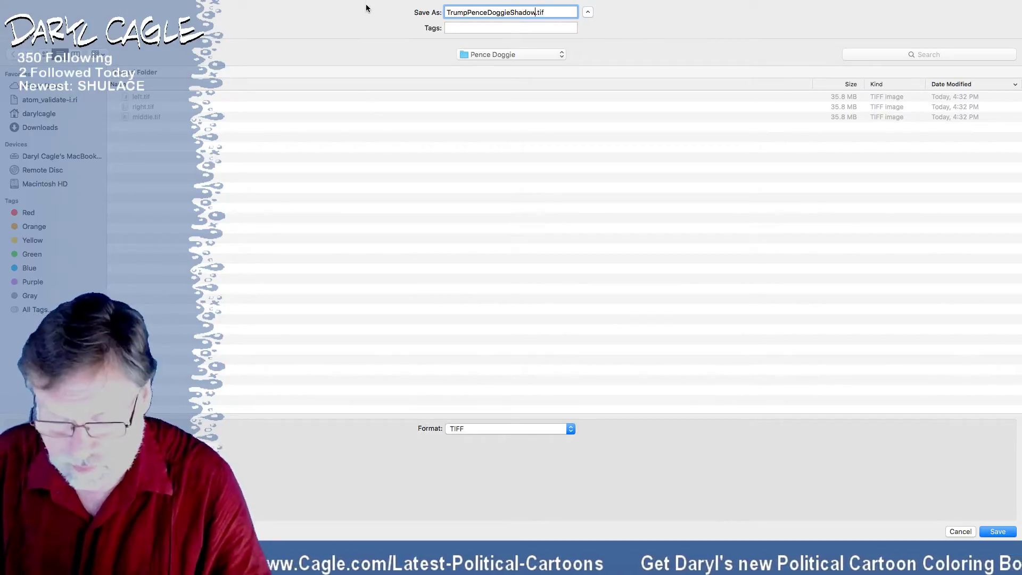
pyautogui.write('1000d')
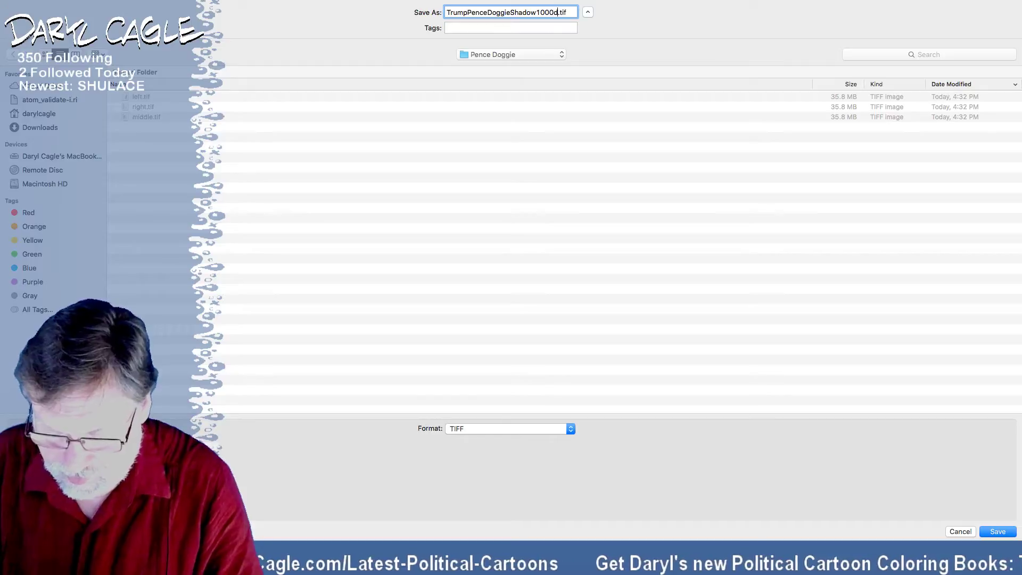
pyautogui.write('pi')
pyautogui.press('Return')
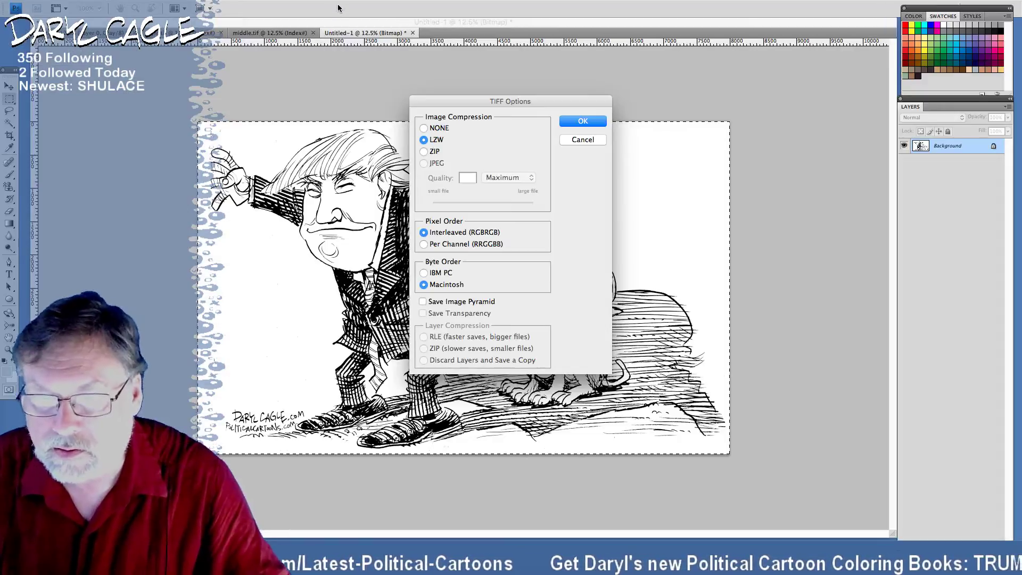
pyautogui.press('Return')
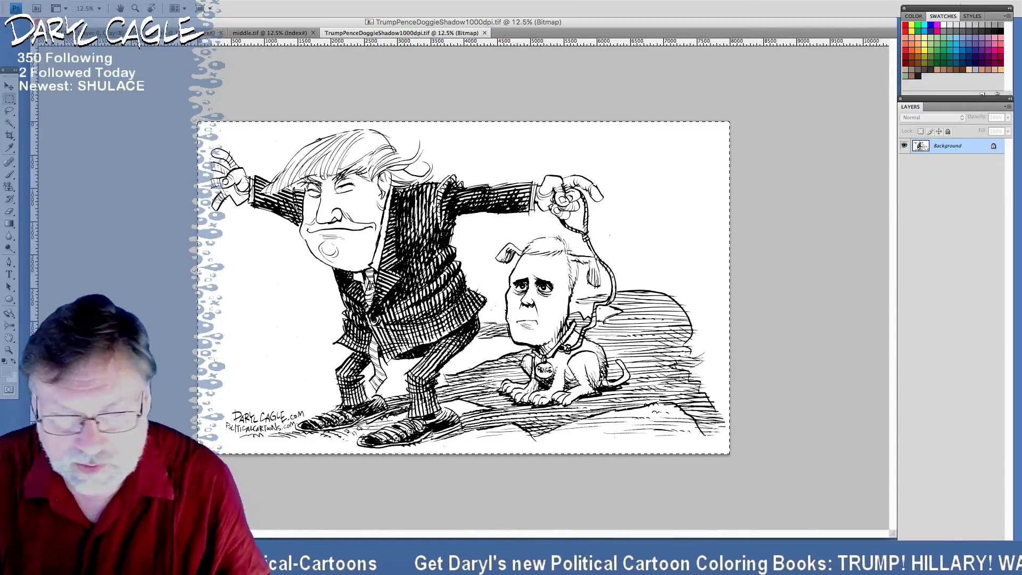
# Switch to the Lasso tool for cleaning up around the raised hand and hair, and deselect the whole cartoon
pyautogui.press('z')
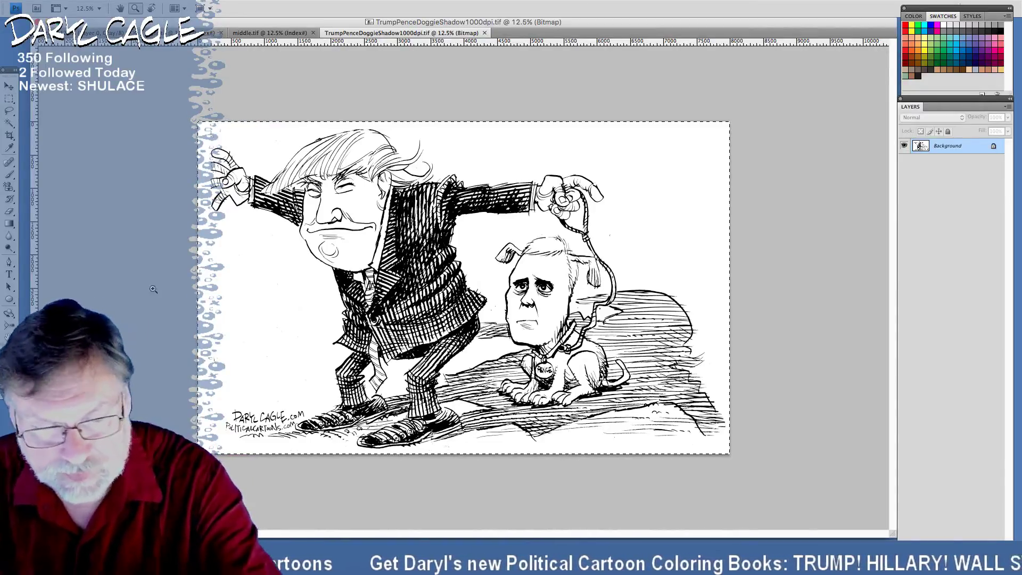
pyautogui.moveTo(311, 223); pyautogui.dragTo(199, 125)
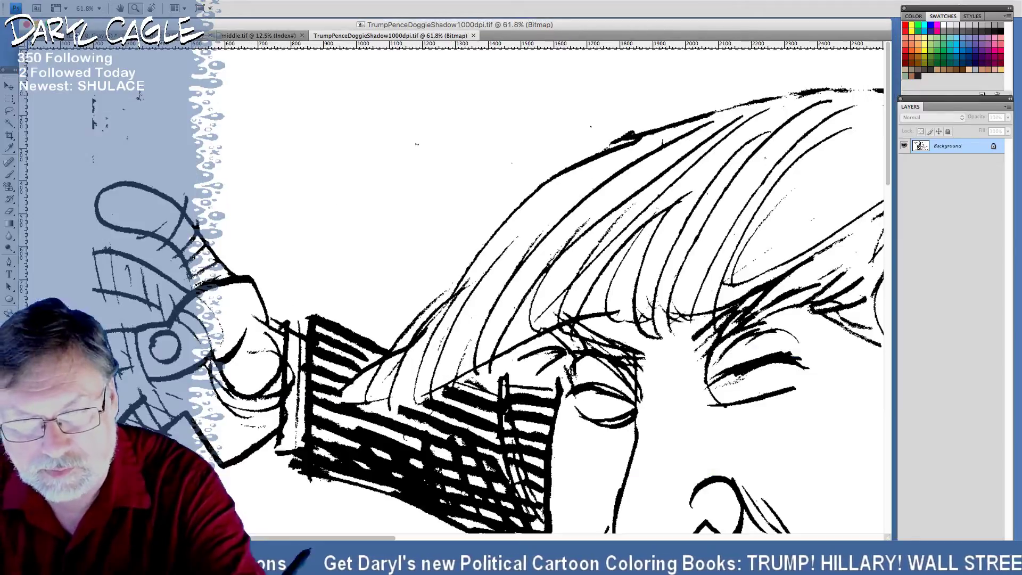
pyautogui.click(9, 110)
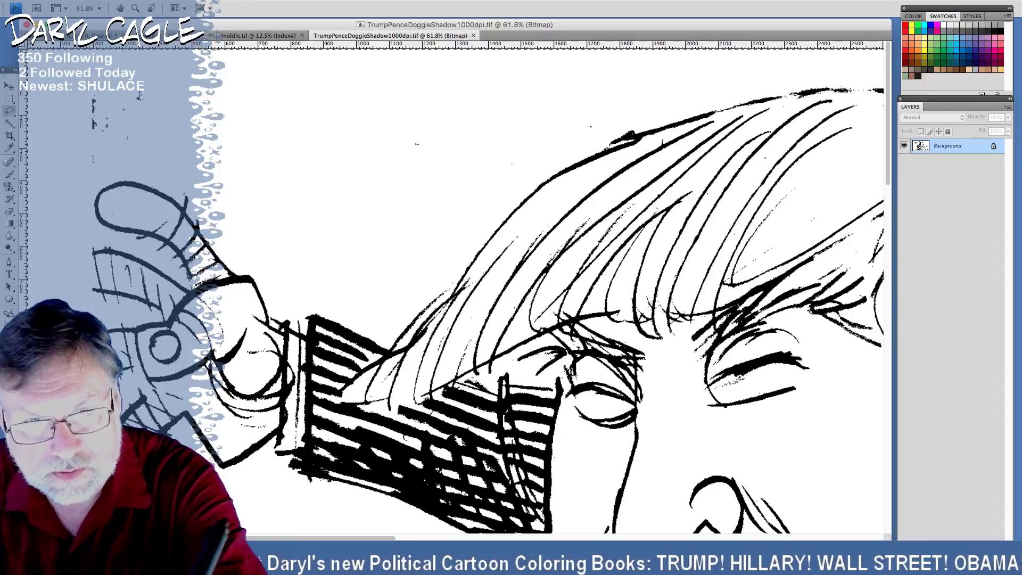
pyautogui.click(129, 0)
pyautogui.moveTo(139, 0)
pyautogui.press('Escape')
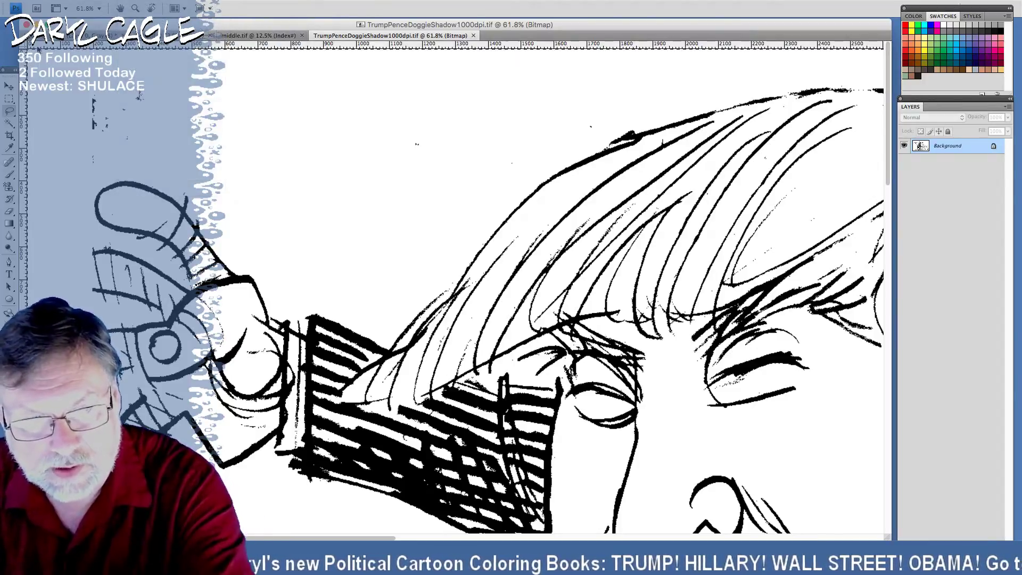
pyautogui.click(196, 1)
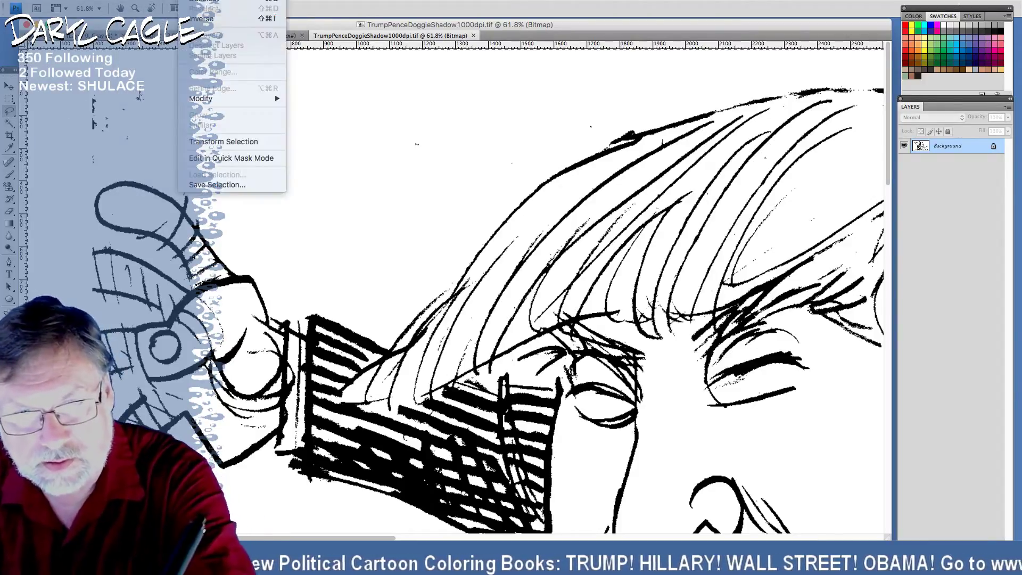
pyautogui.click(196, 1)
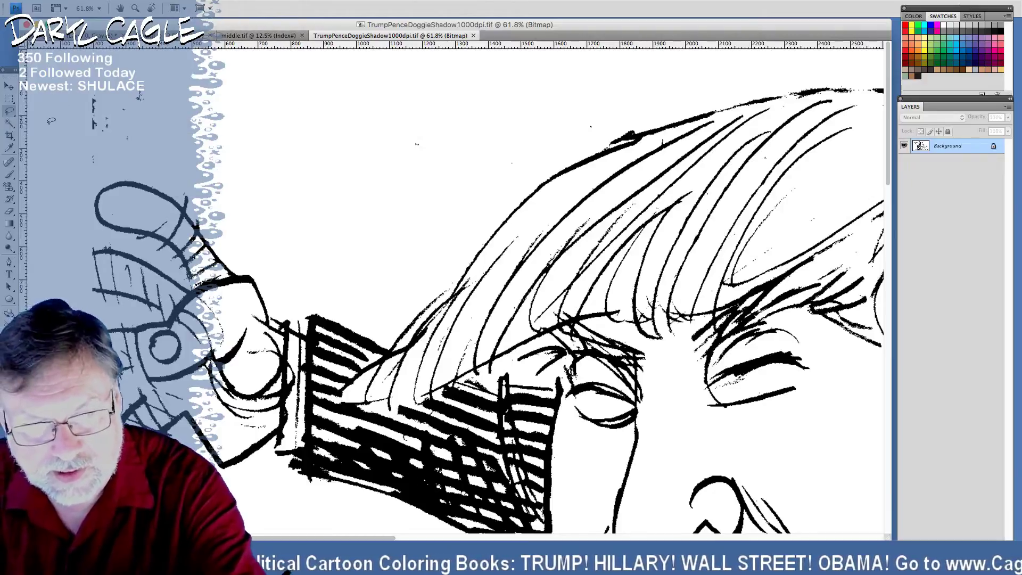
# Lasso and delete stray marks above the raised hand, along the hair outline, below the sleeve and on the face
pyautogui.moveTo(44, 113)
pyautogui.mouseDown()
pyautogui.moveTo(77, 171)
pyautogui.moveTo(201, 159)
pyautogui.moveTo(472, 206)
pyautogui.moveTo(595, 138)
pyautogui.moveTo(533, 45)
pyautogui.moveTo(5, 30)
pyautogui.mouseUp()
pyautogui.press('Delete')
pyautogui.moveTo(653, 109)
pyautogui.mouseDown()
pyautogui.moveTo(602, 145)
pyautogui.moveTo(660, 121)
pyautogui.moveTo(674, 89)
pyautogui.moveTo(672, 129)
pyautogui.mouseUp()
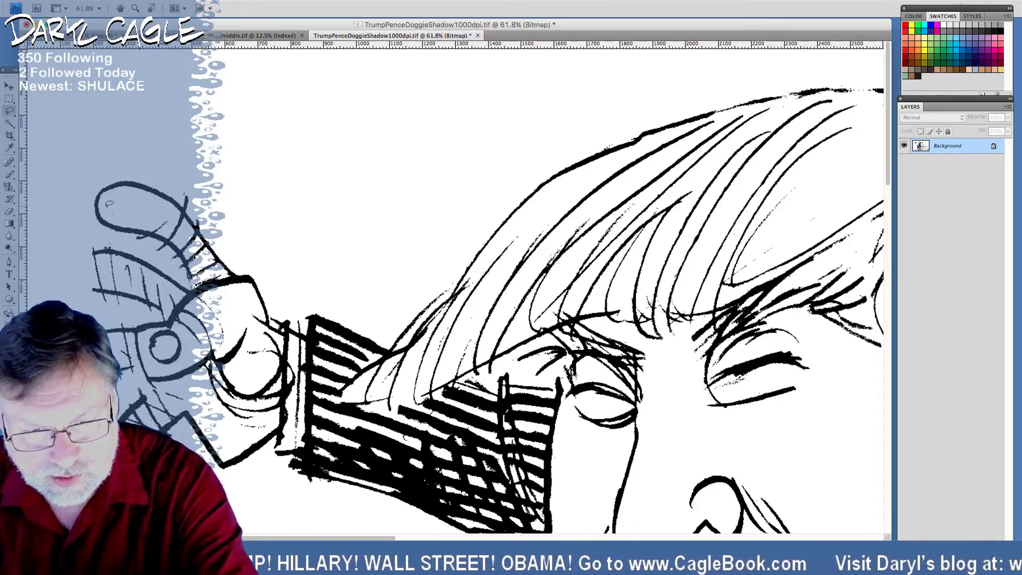
pyautogui.moveTo(296, 486)
pyautogui.mouseDown()
pyautogui.moveTo(271, 478)
pyautogui.moveTo(262, 507)
pyautogui.mouseUp()
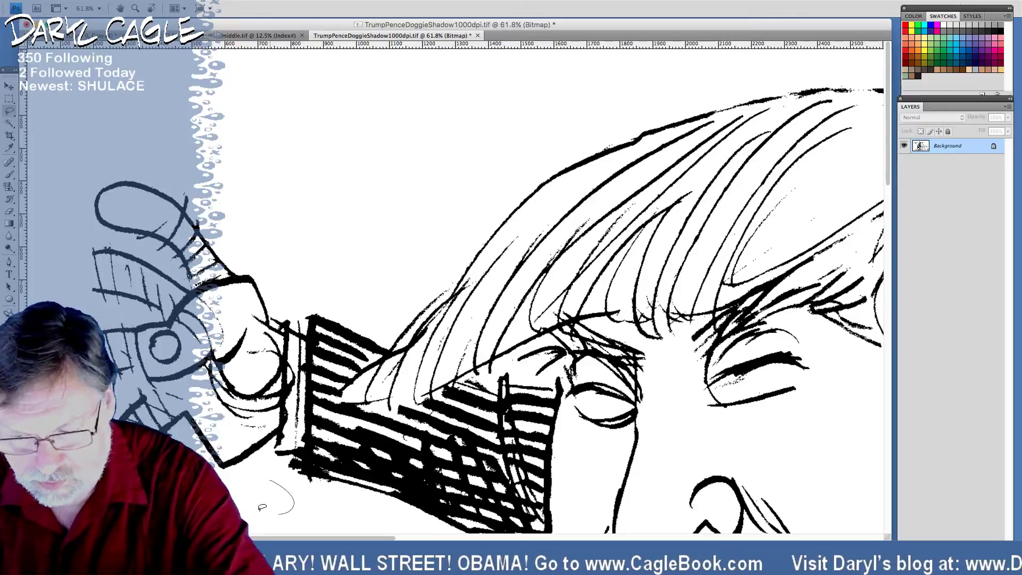
pyautogui.moveTo(555, 453); pyautogui.dragTo(565, 461)
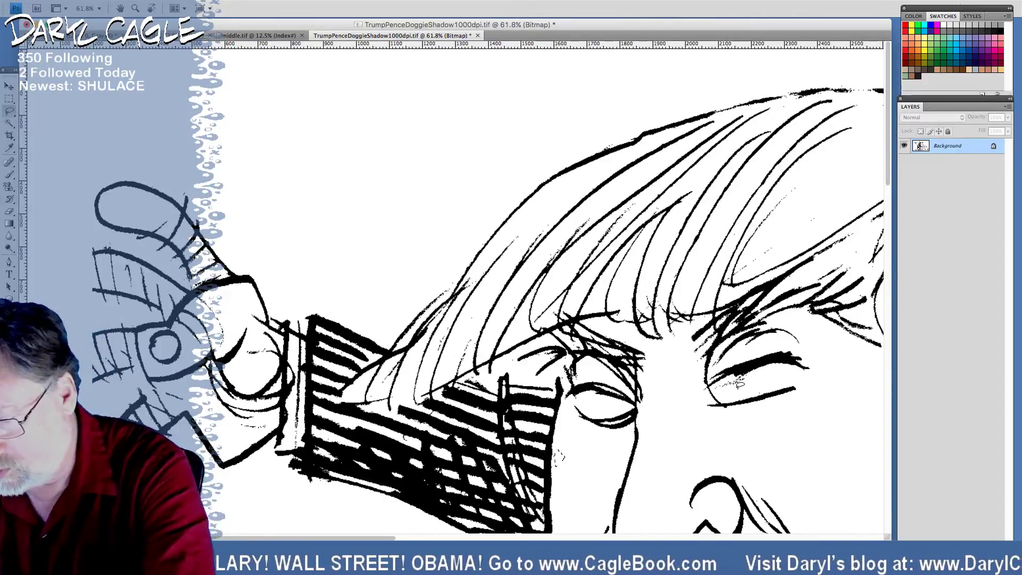
pyautogui.moveTo(758, 388); pyautogui.dragTo(769, 385)
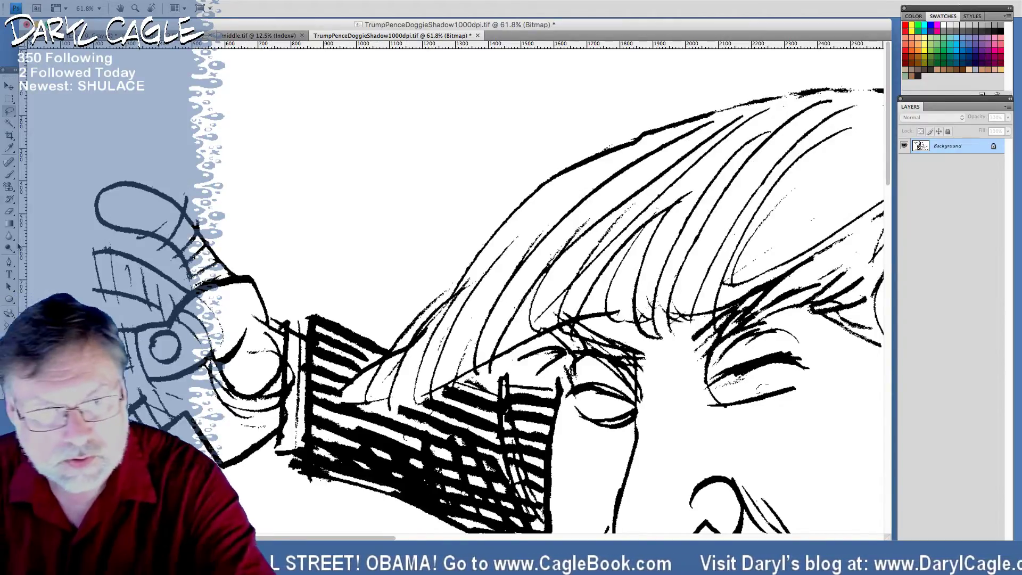
# Choose the Brush tool with the small slanted 11 px tip and set its master diameter to 23 px
pyautogui.click(9, 175)
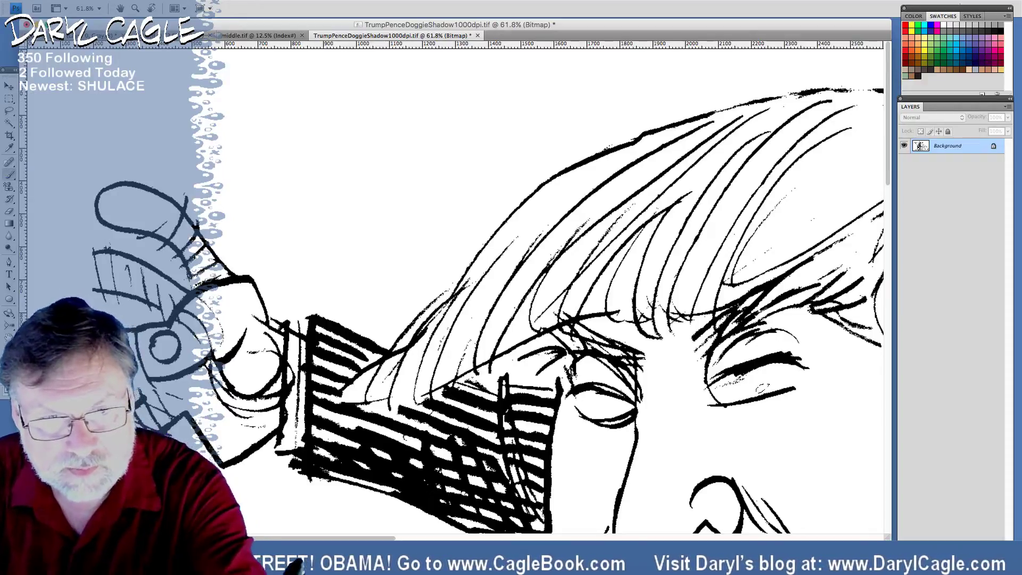
pyautogui.rightClick(763, 389)
pyautogui.scroll(-5, 117, 103)
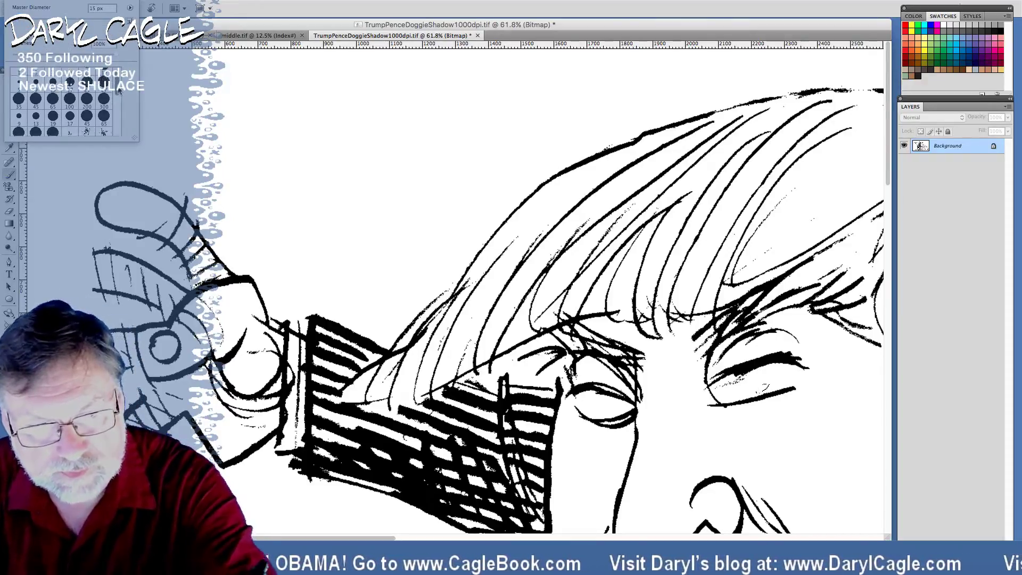
pyautogui.scroll(1, 117, 103)
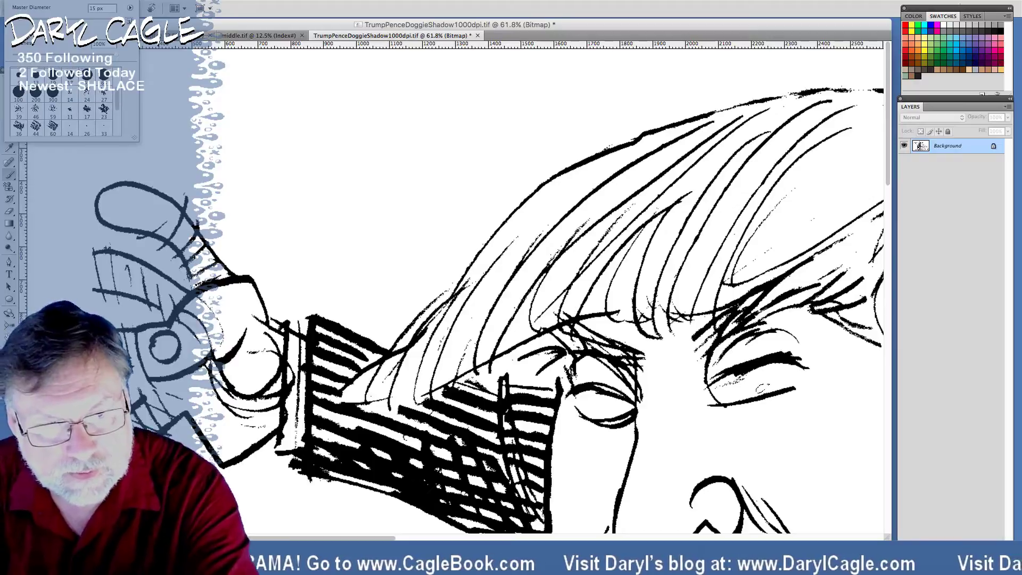
pyautogui.moveTo(120, 105); pyautogui.dragTo(118, 133)
pyautogui.click(87, 112)
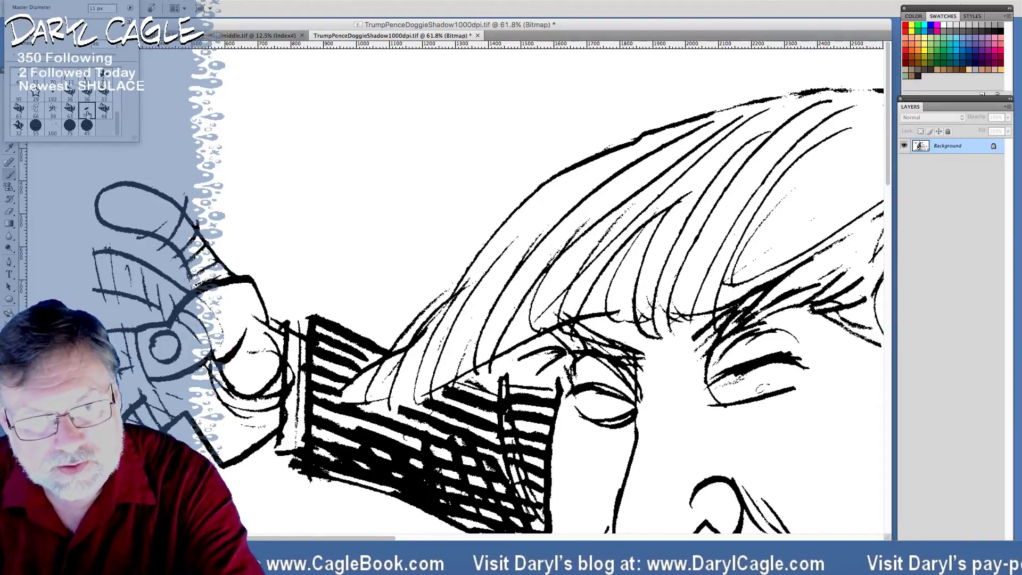
pyautogui.scroll(1, 64, 106)
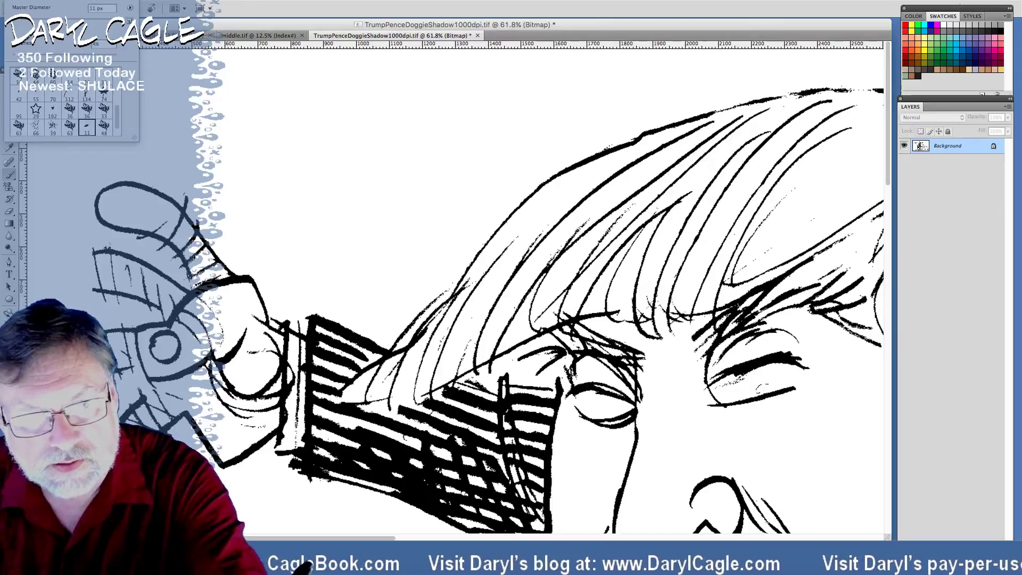
pyautogui.click(762, 389)
pyautogui.click(37, 1)
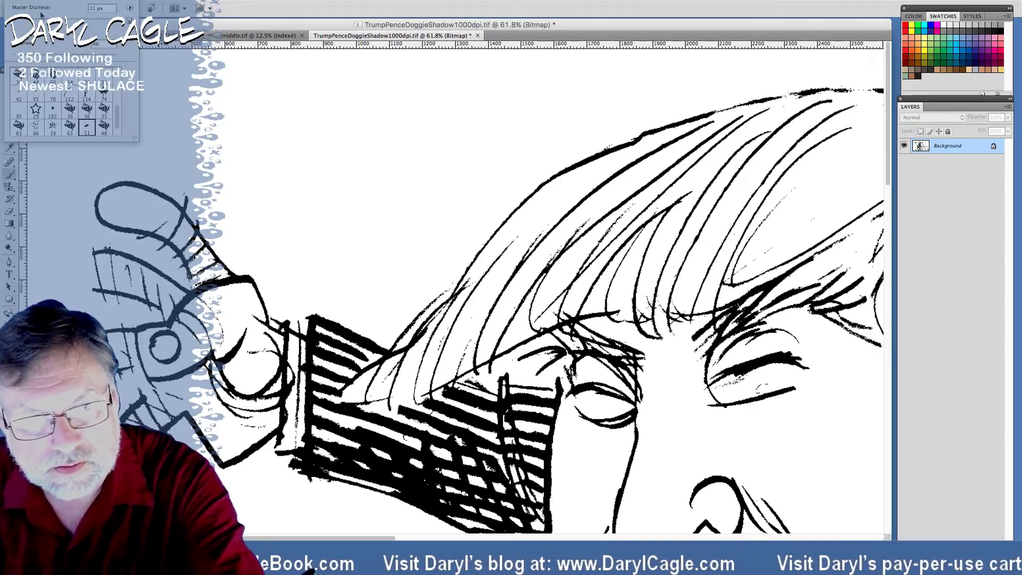
pyautogui.moveTo(19, 20); pyautogui.dragTo(22, 20)
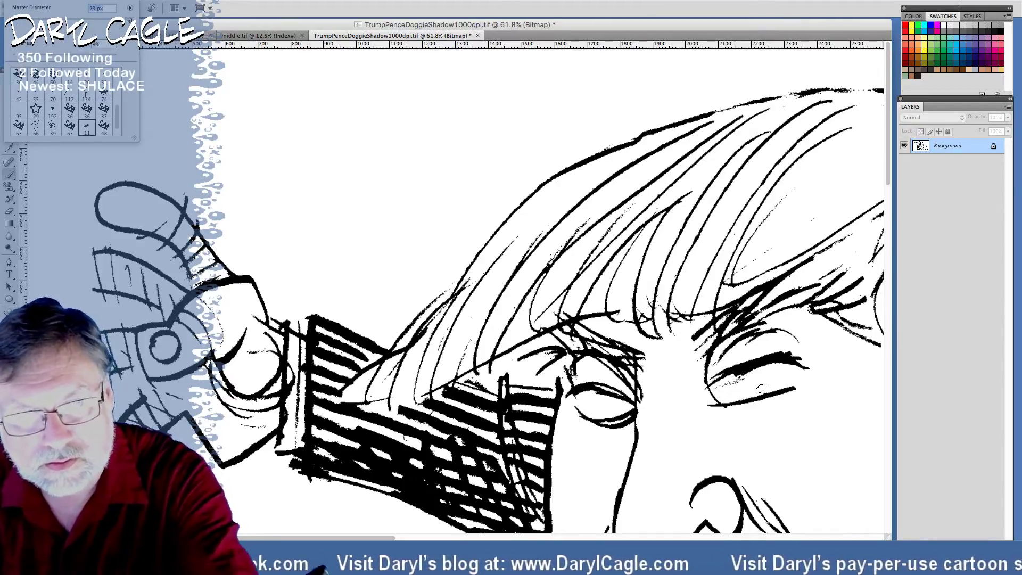
# Set the foreground colour to black by entering magenta 0, yellow 0 and black 100
pyautogui.click(8, 372)
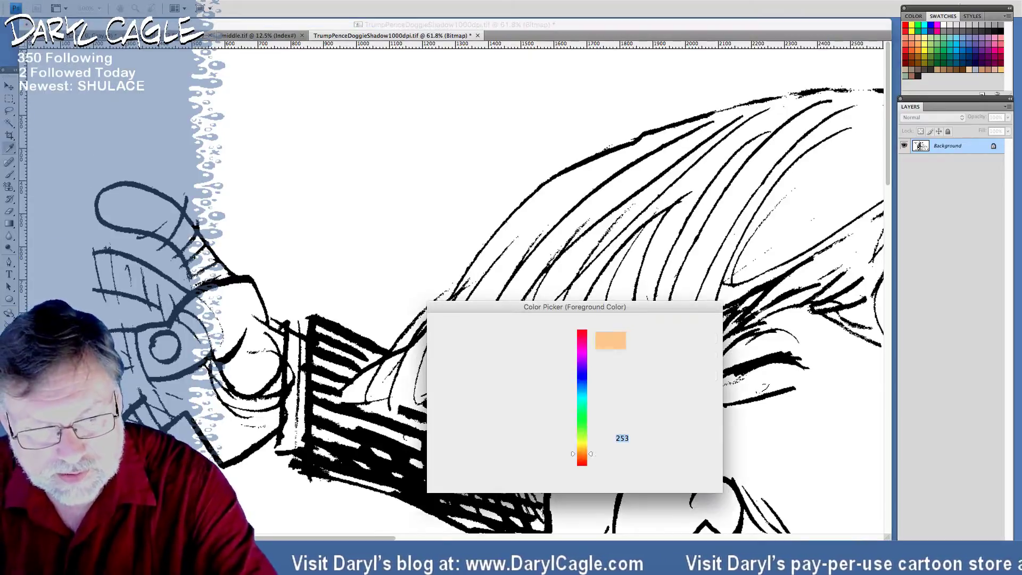
pyautogui.click(689, 451)
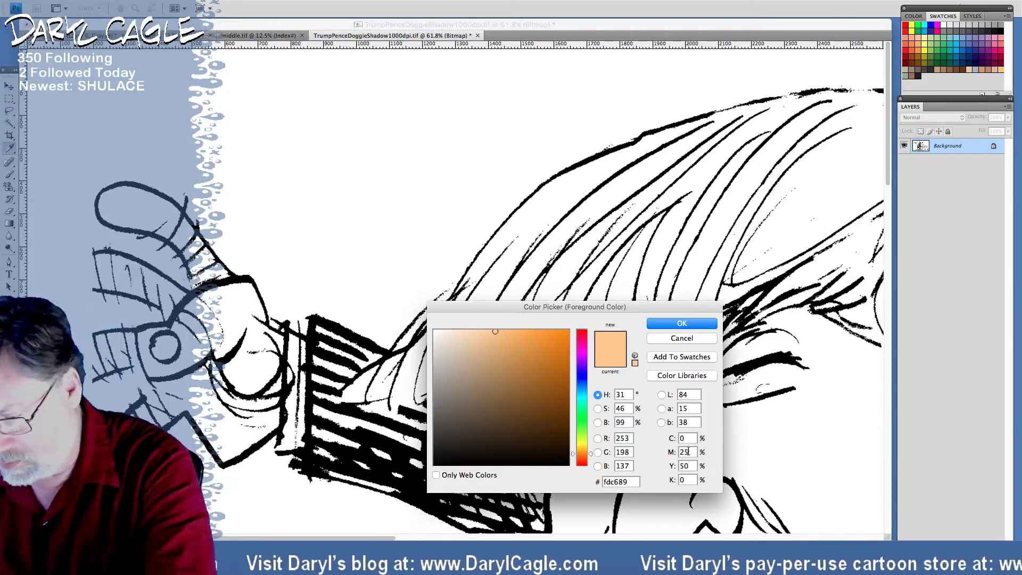
pyautogui.write('0')
pyautogui.press('Tab')
pyautogui.write('0')
pyautogui.press('Tab')
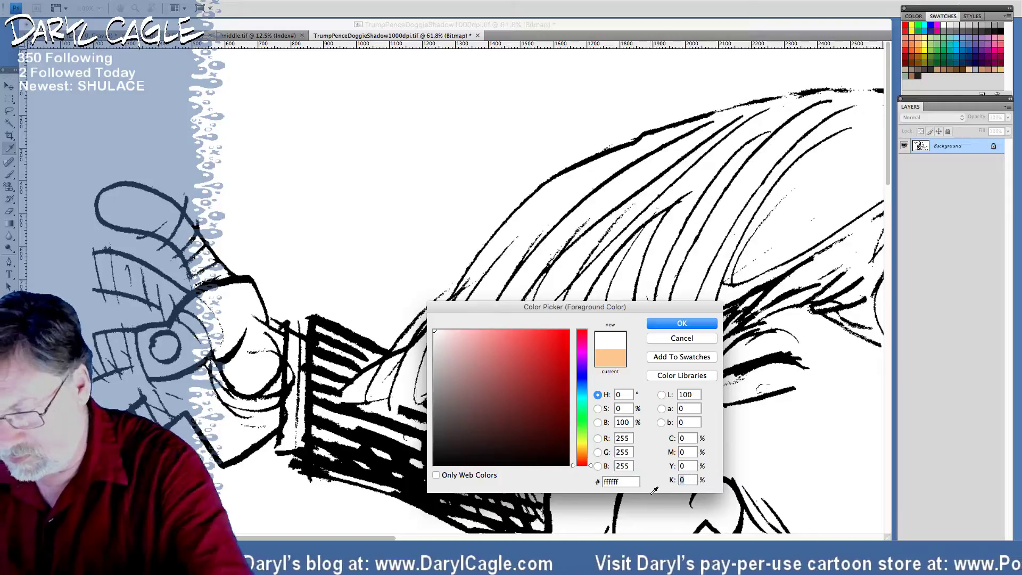
pyautogui.write('100')
pyautogui.press('Return')
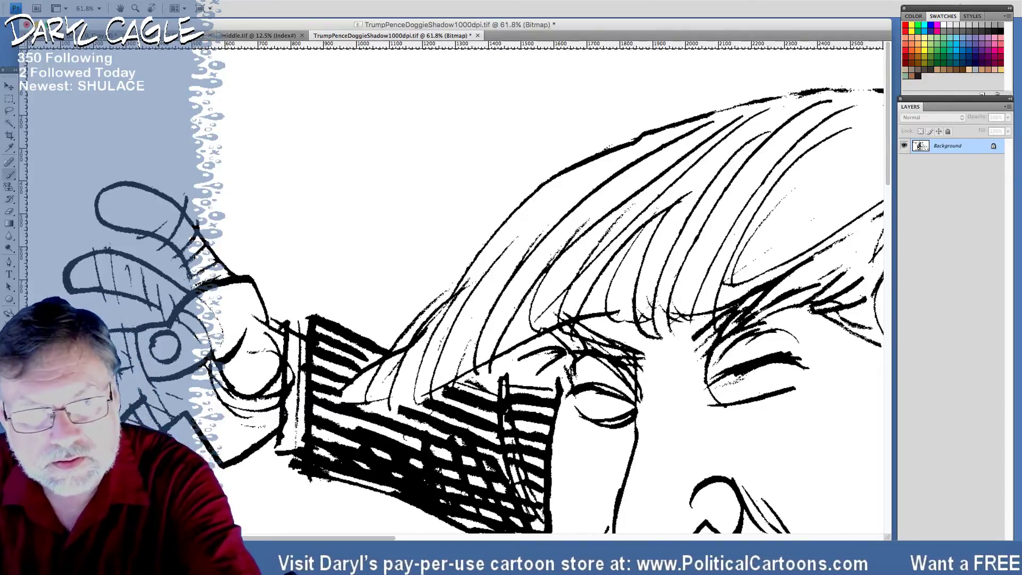
pyautogui.click(25, 24)
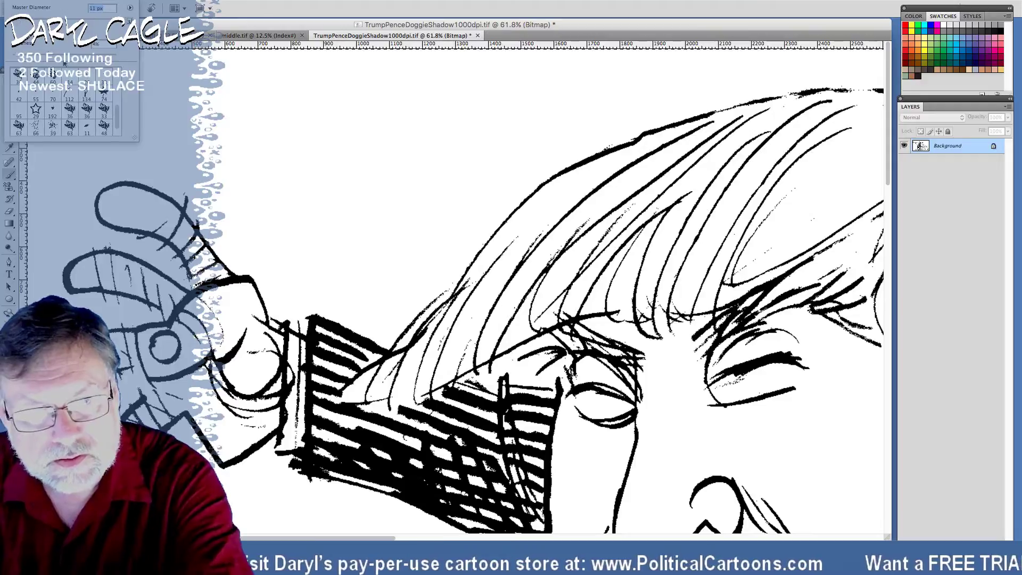
pyautogui.press('Return')
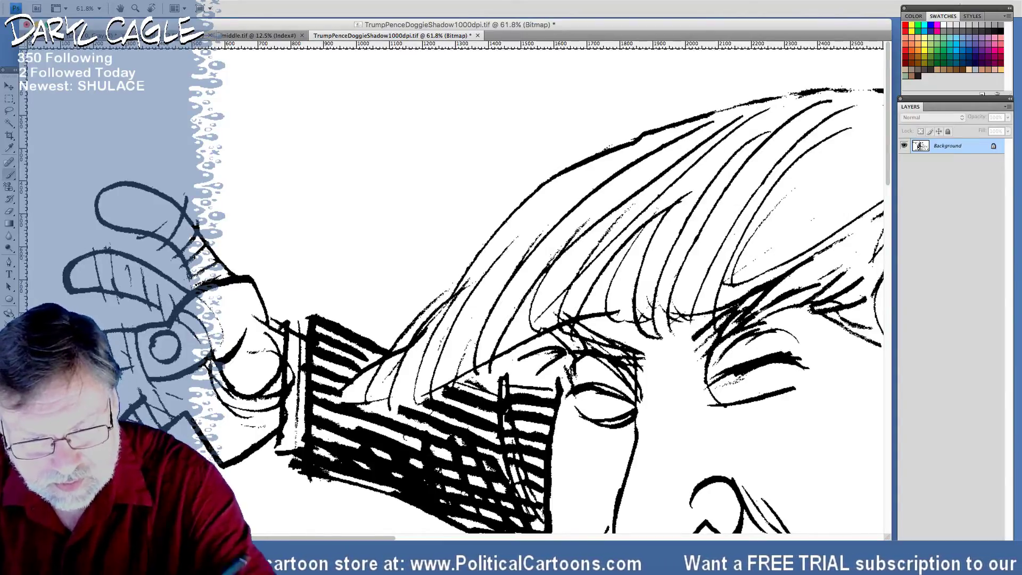
pyautogui.rightClick(139, 365)
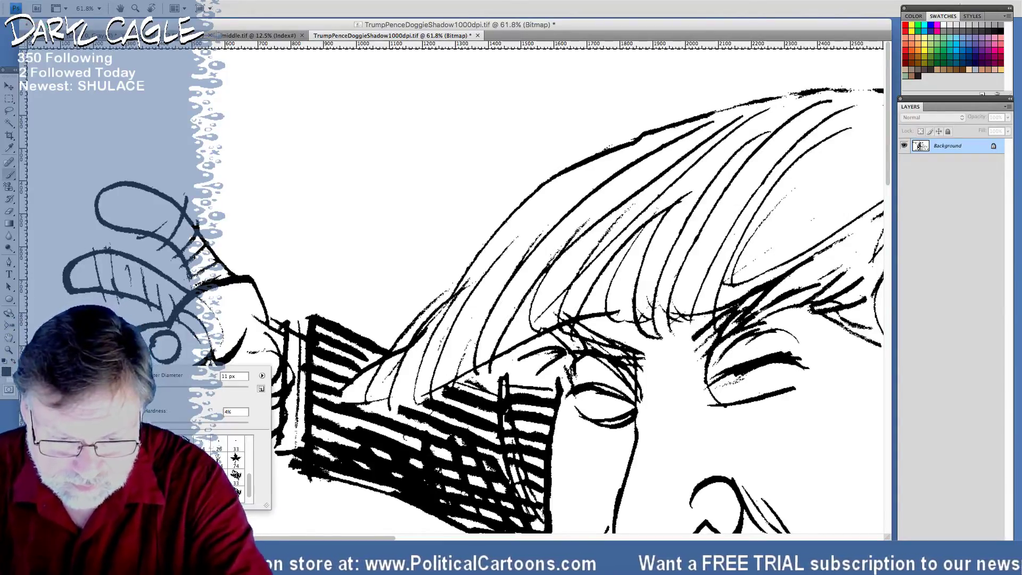
pyautogui.press('Return')
pyautogui.rightClick(154, 381)
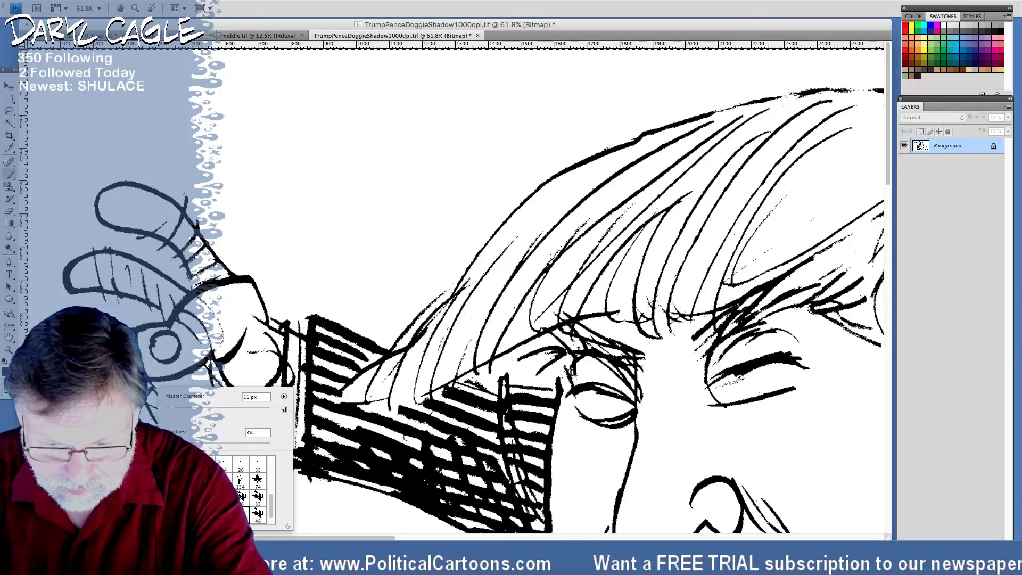
# With the Lasso tool, select and delete the specks in the white area below the raised sleeve and beside the neck
pyautogui.click(10, 112)
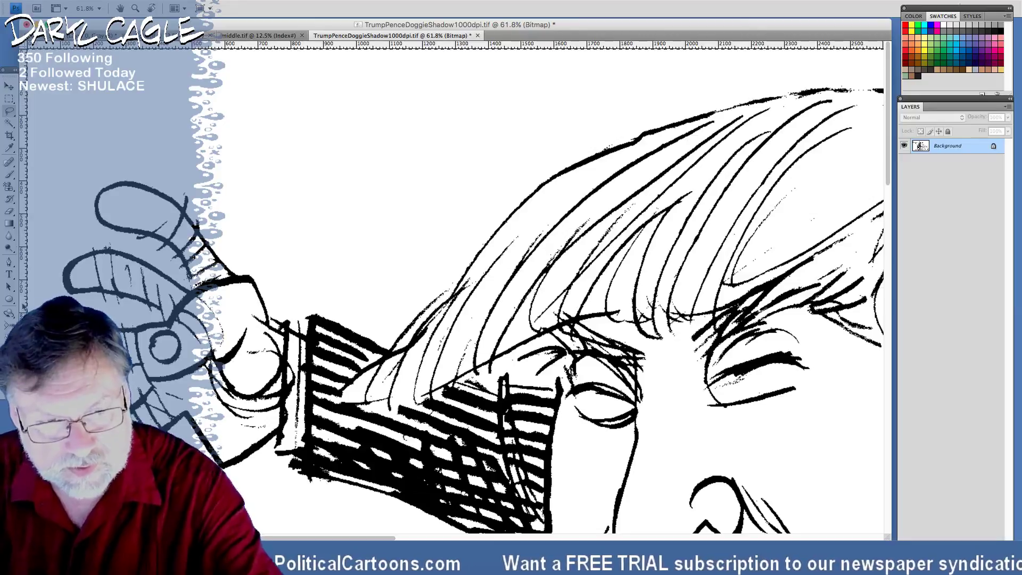
pyautogui.moveTo(182, 450); pyautogui.dragTo(292, 163)
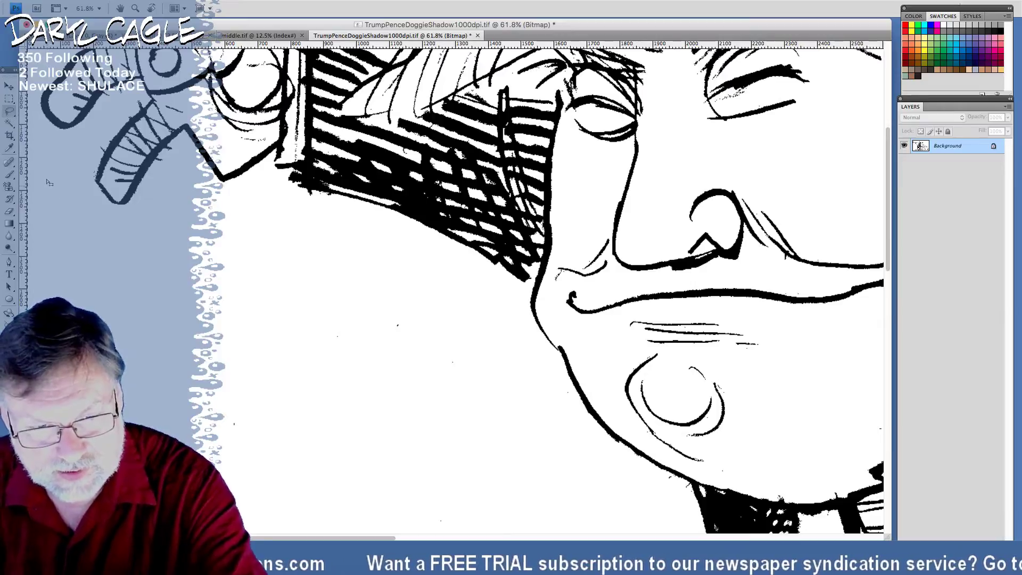
pyautogui.click(191, 1)
pyautogui.click(191, 5)
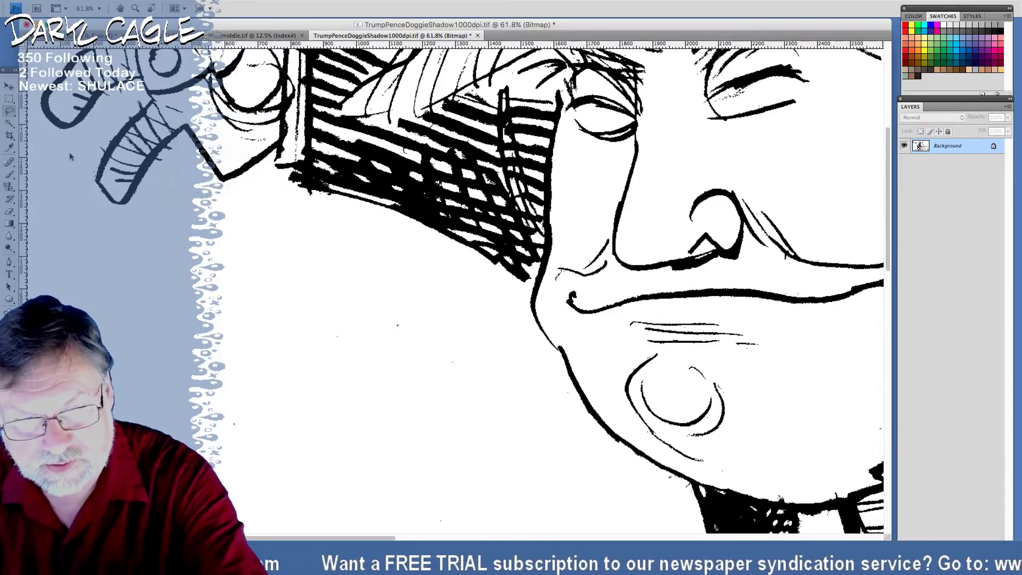
pyautogui.moveTo(42, 227)
pyautogui.mouseDown()
pyautogui.moveTo(447, 267)
pyautogui.moveTo(569, 383)
pyautogui.moveTo(634, 488)
pyautogui.moveTo(452, 510)
pyautogui.moveTo(10, 529)
pyautogui.mouseUp()
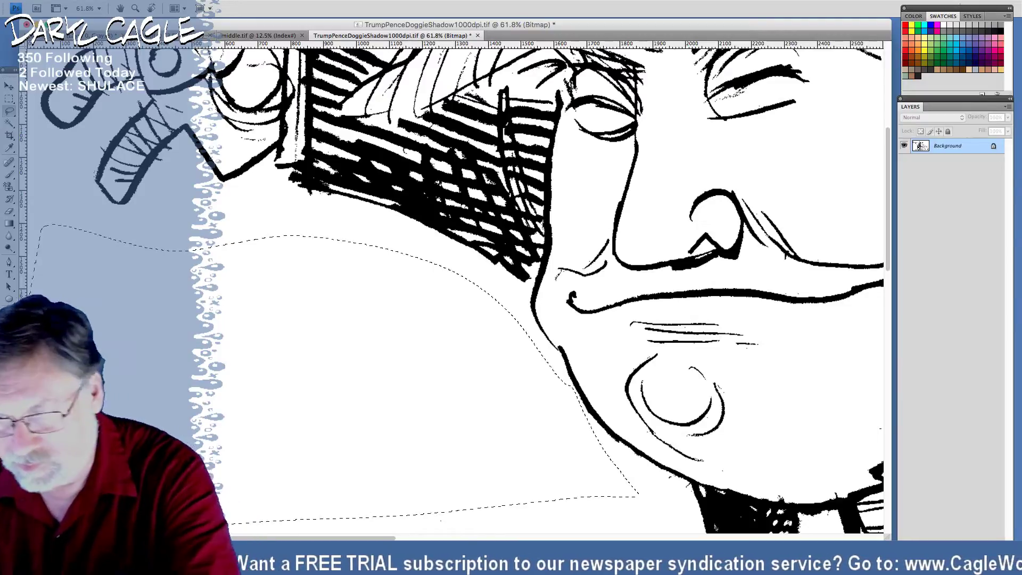
pyautogui.click(709, 414)
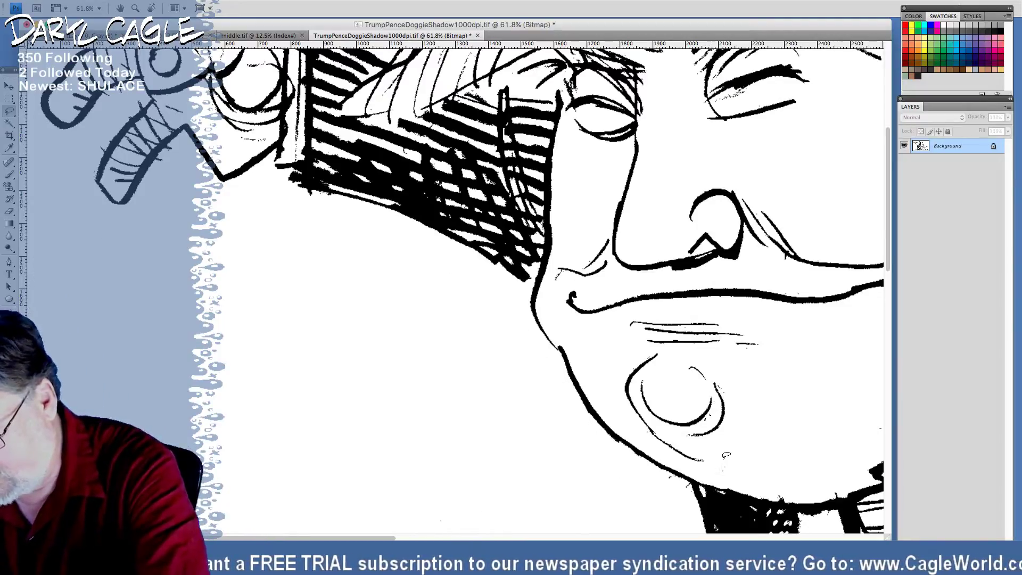
pyautogui.press('Delete')
pyautogui.moveTo(663, 478)
pyautogui.mouseDown()
pyautogui.moveTo(693, 477)
pyautogui.moveTo(670, 500)
pyautogui.moveTo(632, 498)
pyautogui.mouseUp()
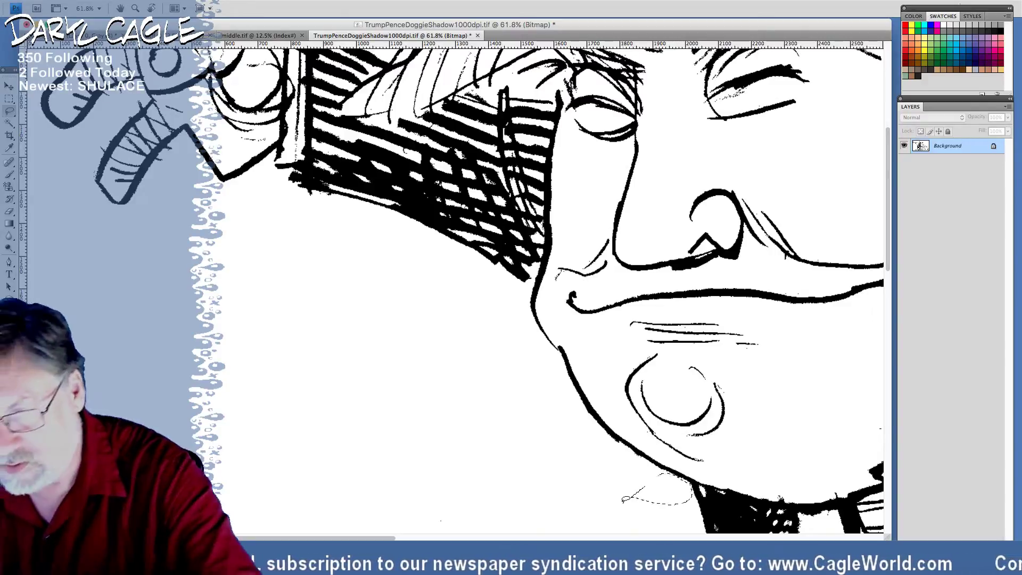
pyautogui.press('Delete')
# Lasso and delete the specks across the empty background beside the jacket front, from the chin down to the trouser leg
pyautogui.moveTo(239, 433)
pyautogui.mouseDown()
pyautogui.moveTo(303, 319)
pyautogui.moveTo(354, 166)
pyautogui.mouseUp()
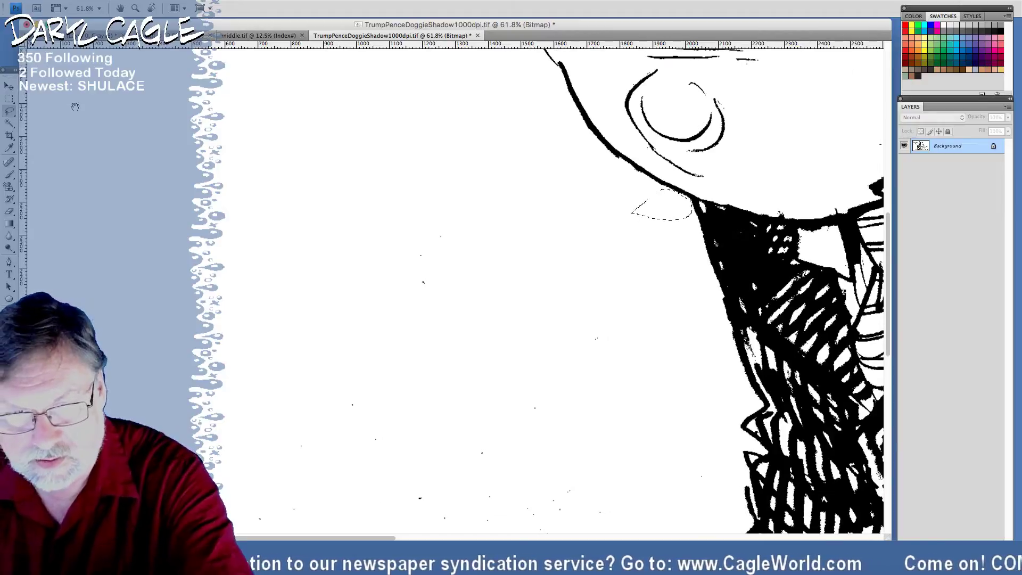
pyautogui.moveTo(56, 105)
pyautogui.mouseDown()
pyautogui.moveTo(466, 145)
pyautogui.moveTo(728, 355)
pyautogui.moveTo(692, 504)
pyautogui.moveTo(235, 519)
pyautogui.mouseUp()
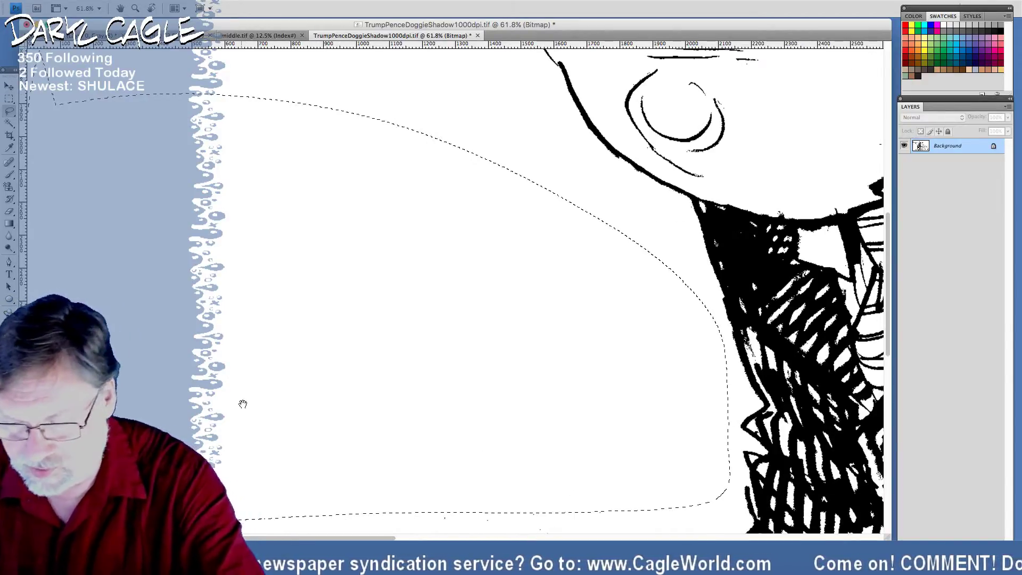
pyautogui.moveTo(242, 401); pyautogui.dragTo(307, 108)
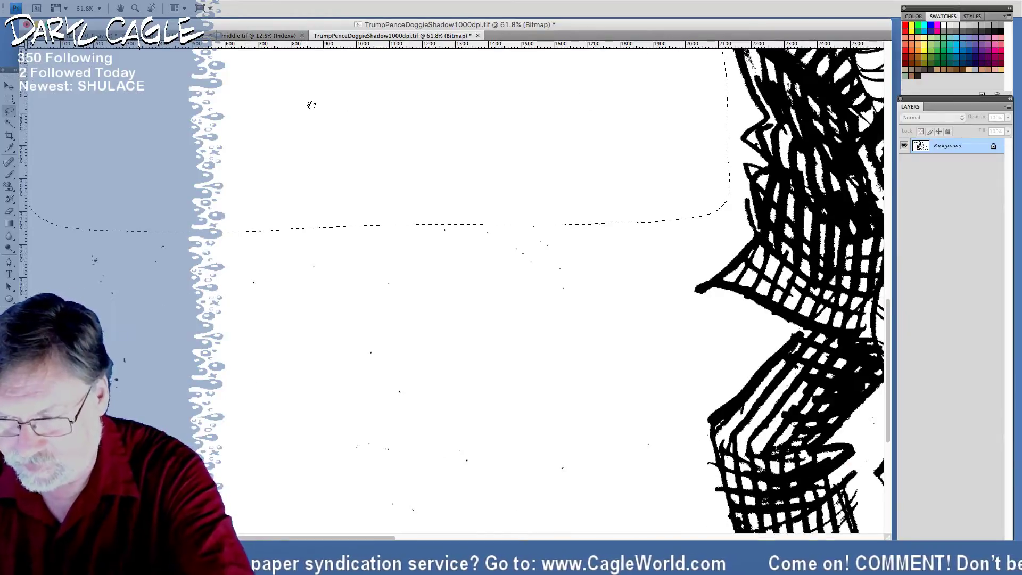
pyautogui.click(630, 233)
pyautogui.moveTo(647, 161)
pyautogui.mouseDown()
pyautogui.moveTo(686, 419)
pyautogui.moveTo(634, 495)
pyautogui.moveTo(282, 496)
pyautogui.moveTo(74, 77)
pyautogui.moveTo(96, 88)
pyautogui.mouseUp()
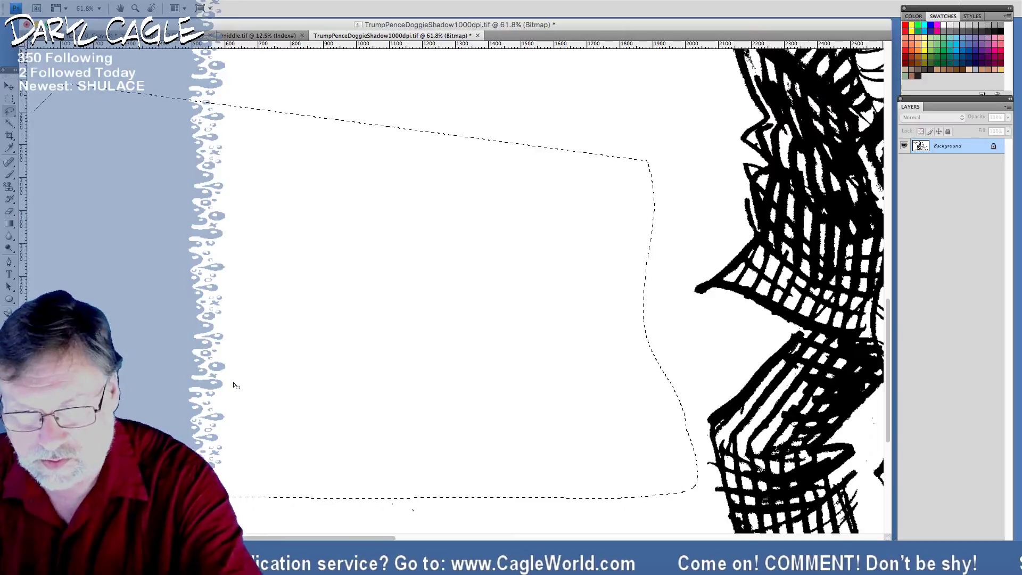
# Lasso and delete the specks above and below the signature lettering, clearing the selection after each deletion
pyautogui.scroll(-5, 346, 159)
pyautogui.scroll(-1, 355, 118)
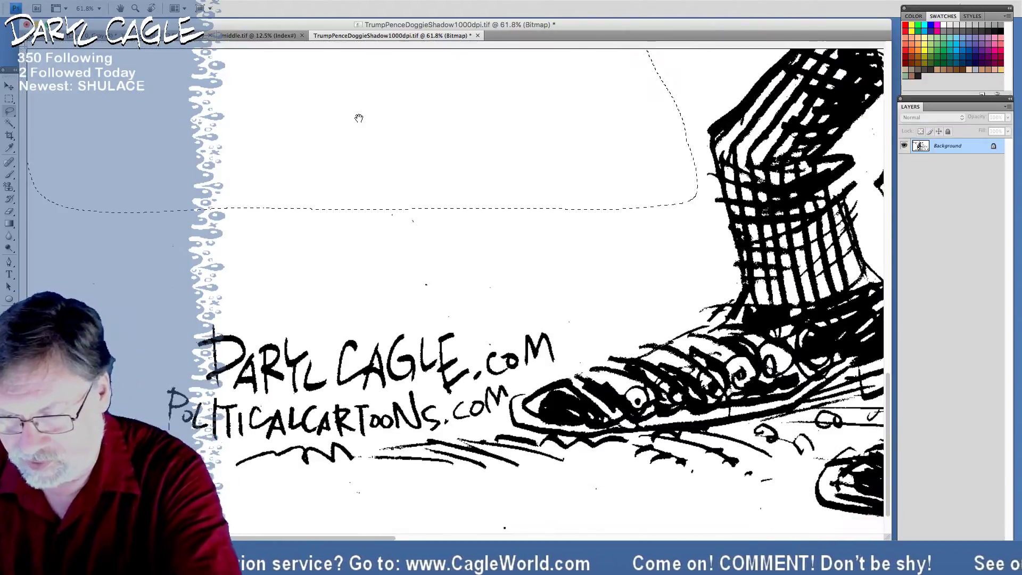
pyautogui.moveTo(149, 341)
pyautogui.mouseDown()
pyautogui.moveTo(257, 318)
pyautogui.moveTo(392, 316)
pyautogui.moveTo(482, 318)
pyautogui.moveTo(493, 345)
pyautogui.moveTo(555, 303)
pyautogui.moveTo(569, 366)
pyautogui.moveTo(636, 304)
pyautogui.moveTo(686, 193)
pyautogui.moveTo(5, 166)
pyautogui.moveTo(64, 378)
pyautogui.mouseUp()
pyautogui.press('Delete')
pyautogui.press('super+d')
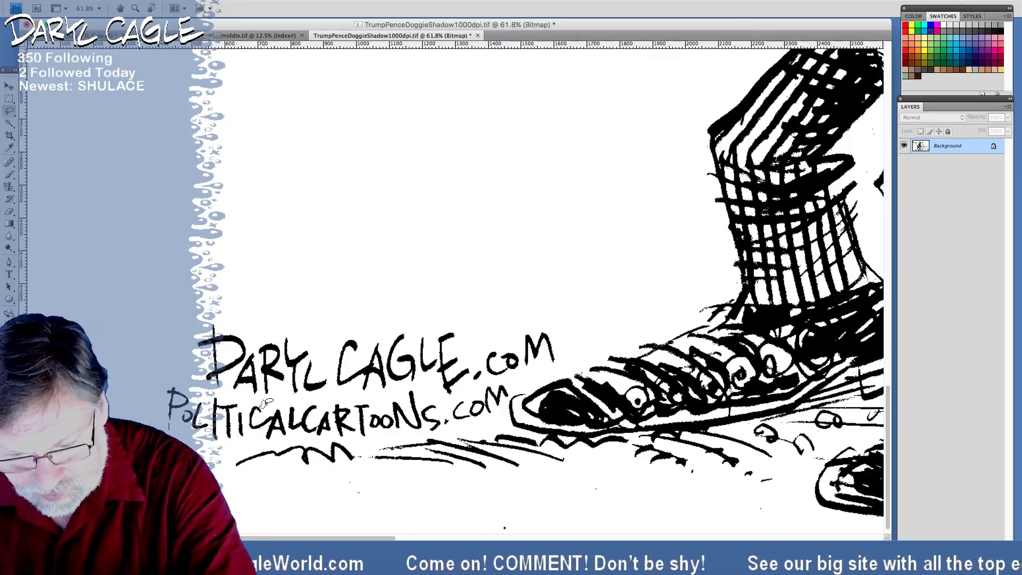
pyautogui.moveTo(268, 487)
pyautogui.mouseDown()
pyautogui.moveTo(543, 490)
pyautogui.moveTo(506, 533)
pyautogui.moveTo(277, 519)
pyautogui.mouseUp()
pyautogui.press('Delete')
pyautogui.press('super+d')
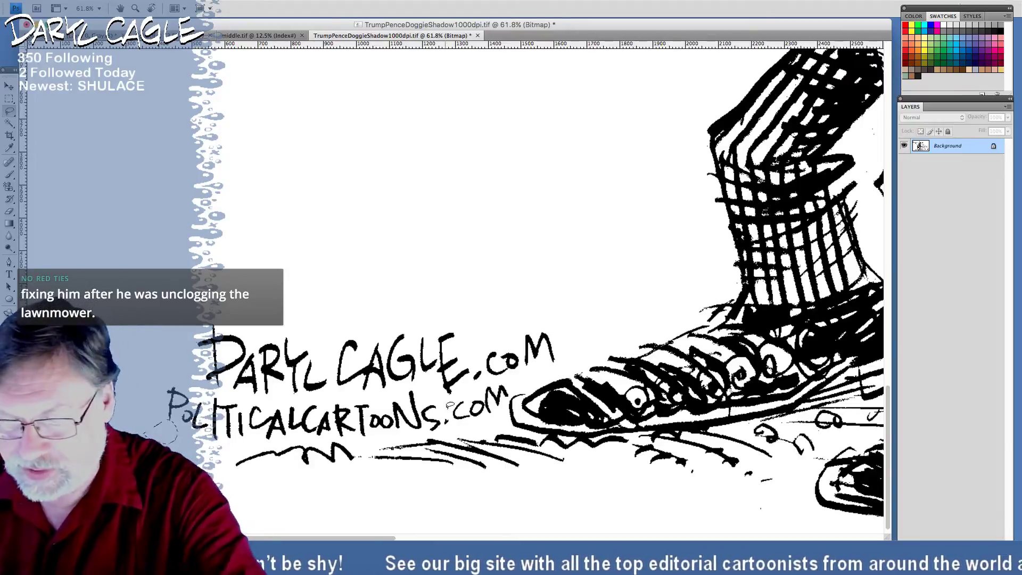
# Lasso and delete the specks below the two shoes, beside the tie's lower end and next to the rear trouser leg
pyautogui.moveTo(493, 376); pyautogui.dragTo(162, 162)
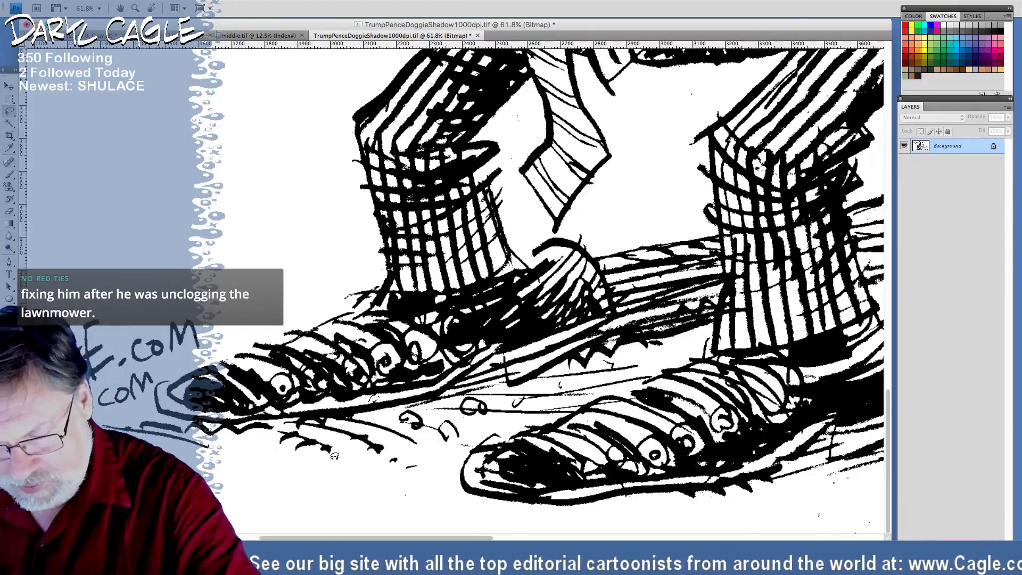
pyautogui.moveTo(389, 495)
pyautogui.mouseDown()
pyautogui.moveTo(419, 482)
pyautogui.moveTo(486, 503)
pyautogui.mouseUp()
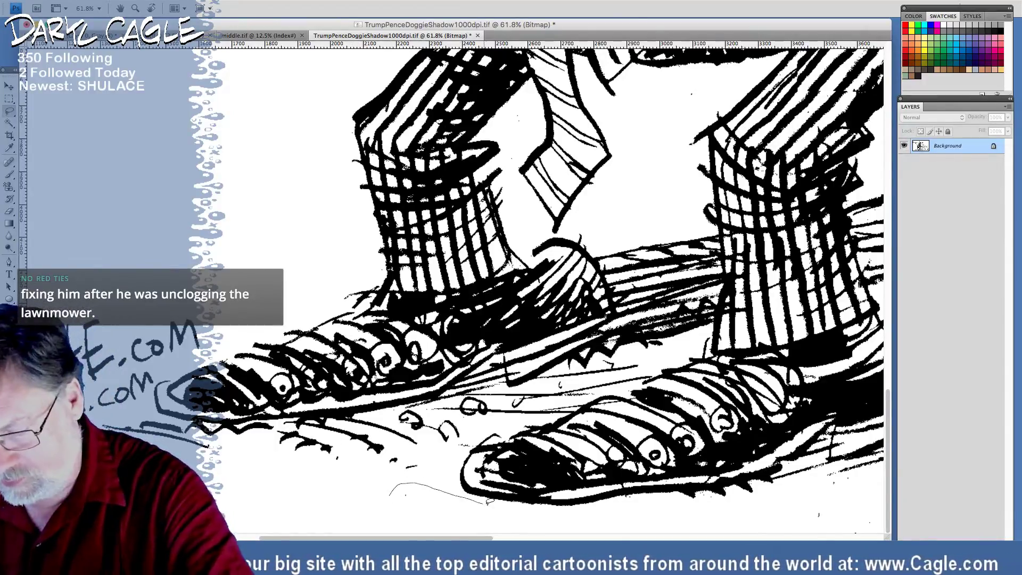
pyautogui.moveTo(383, 543); pyautogui.dragTo(333, 535)
pyautogui.press('Delete')
pyautogui.moveTo(803, 492)
pyautogui.mouseDown()
pyautogui.moveTo(848, 472)
pyautogui.moveTo(869, 483)
pyautogui.moveTo(861, 538)
pyautogui.moveTo(722, 526)
pyautogui.mouseUp()
pyautogui.moveTo(512, 122)
pyautogui.mouseDown()
pyautogui.moveTo(515, 105)
pyautogui.moveTo(509, 151)
pyautogui.moveTo(510, 141)
pyautogui.mouseUp()
pyautogui.press('Delete')
pyautogui.moveTo(672, 96)
pyautogui.mouseDown()
pyautogui.moveTo(711, 118)
pyautogui.moveTo(706, 160)
pyautogui.moveTo(669, 114)
pyautogui.mouseUp()
pyautogui.press('Delete')
pyautogui.press('Delete')
# Lasso and delete the stray marks around the jacket button
pyautogui.moveTo(247, 192); pyautogui.dragTo(246, 195)
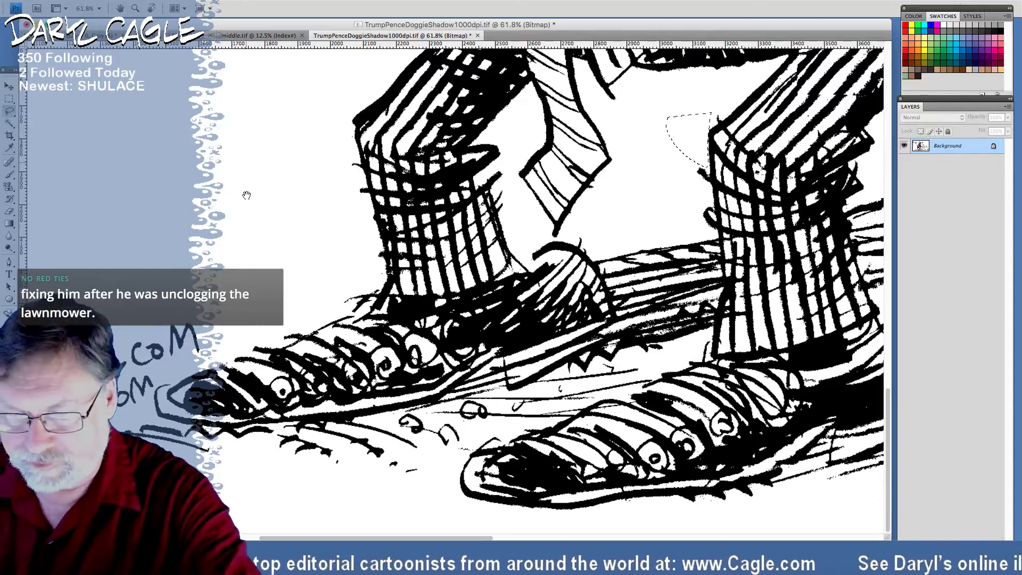
pyautogui.moveTo(239, 408)
pyautogui.mouseDown()
pyautogui.moveTo(231, 542)
pyautogui.moveTo(233, 534)
pyautogui.mouseUp()
pyautogui.click(528, 194)
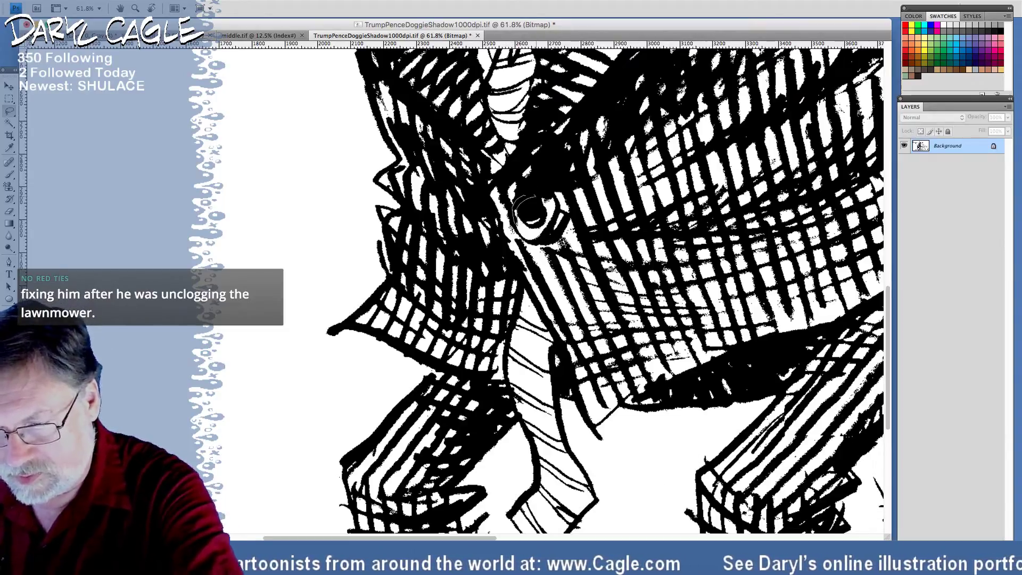
pyautogui.moveTo(524, 195); pyautogui.dragTo(522, 191)
pyautogui.press('Delete')
# Lasso and delete the specks on the jaw and in the white strip between the face and the jacket lapel
pyautogui.moveTo(176, 143); pyautogui.dragTo(176, 145)
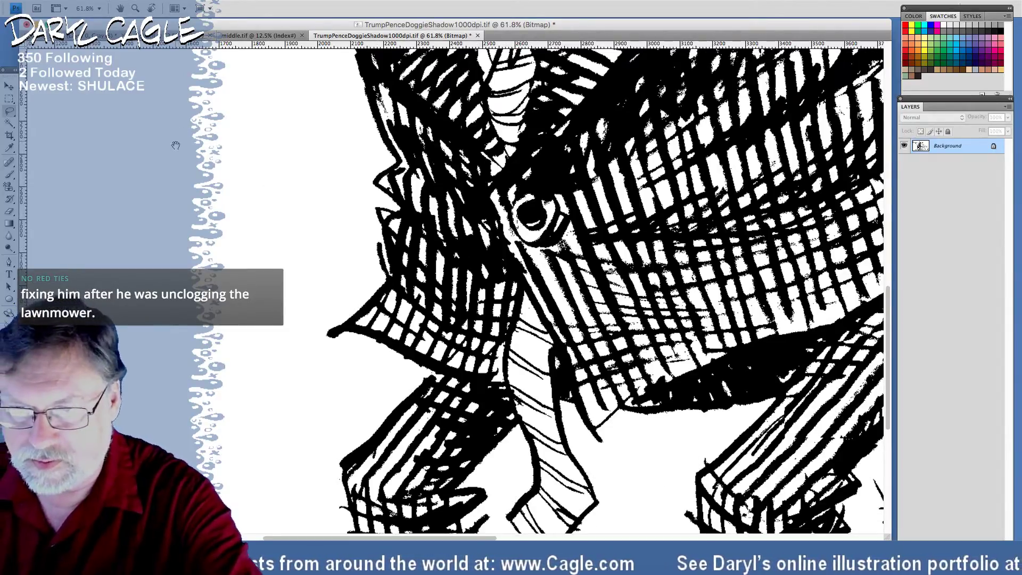
pyautogui.moveTo(169, 376); pyautogui.dragTo(160, 465)
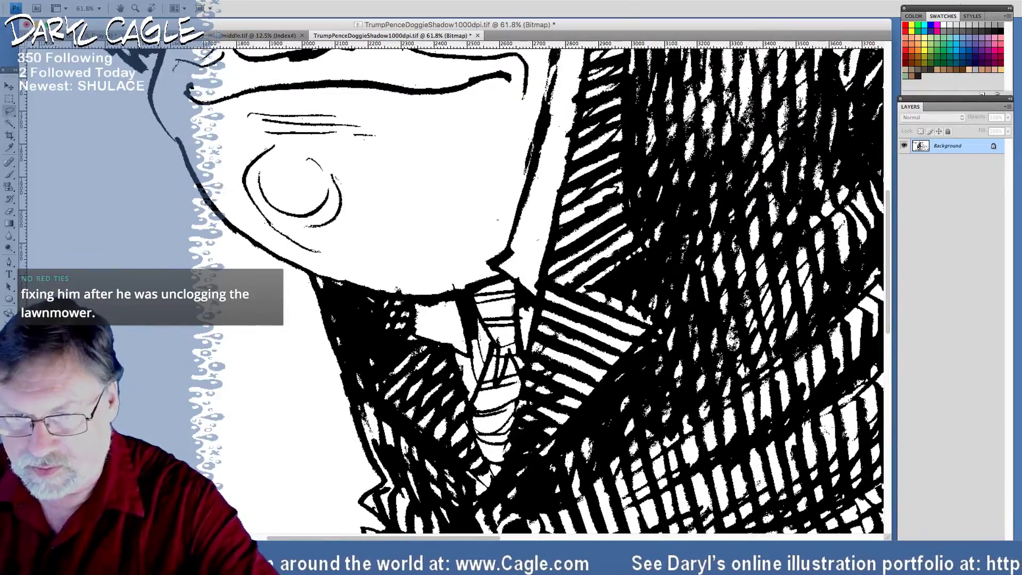
pyautogui.moveTo(499, 208)
pyautogui.mouseDown()
pyautogui.moveTo(496, 234)
pyautogui.moveTo(504, 207)
pyautogui.moveTo(544, 224)
pyautogui.mouseUp()
pyautogui.press('Delete')
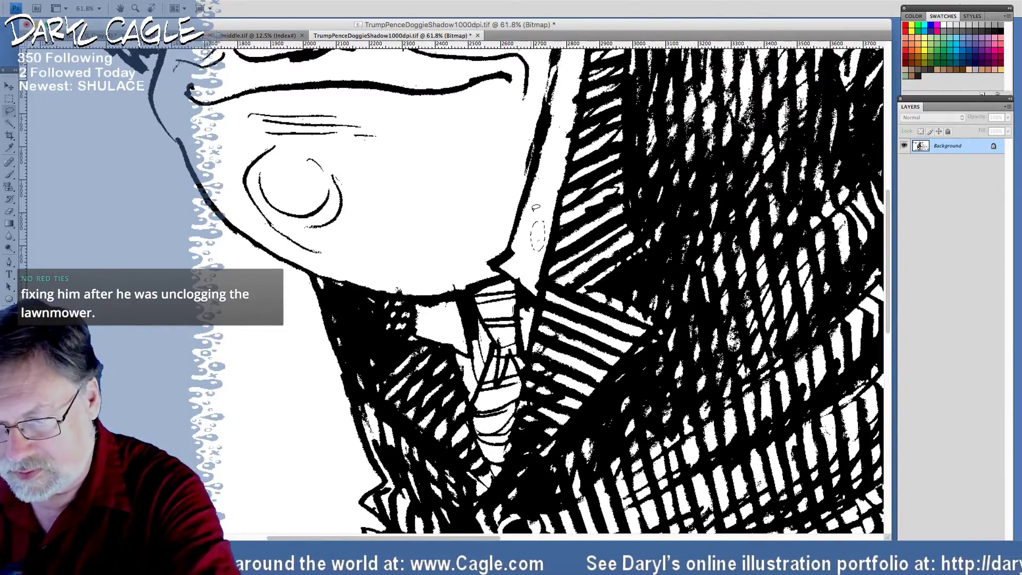
pyautogui.press('Delete')
pyautogui.scroll(8, 250, 155)
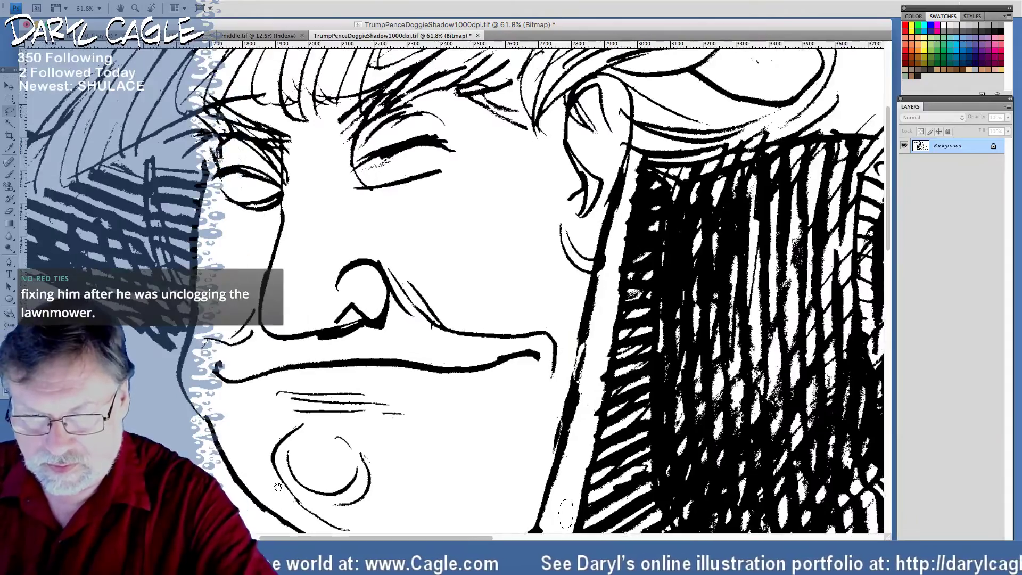
pyautogui.moveTo(279, 486); pyautogui.dragTo(280, 481)
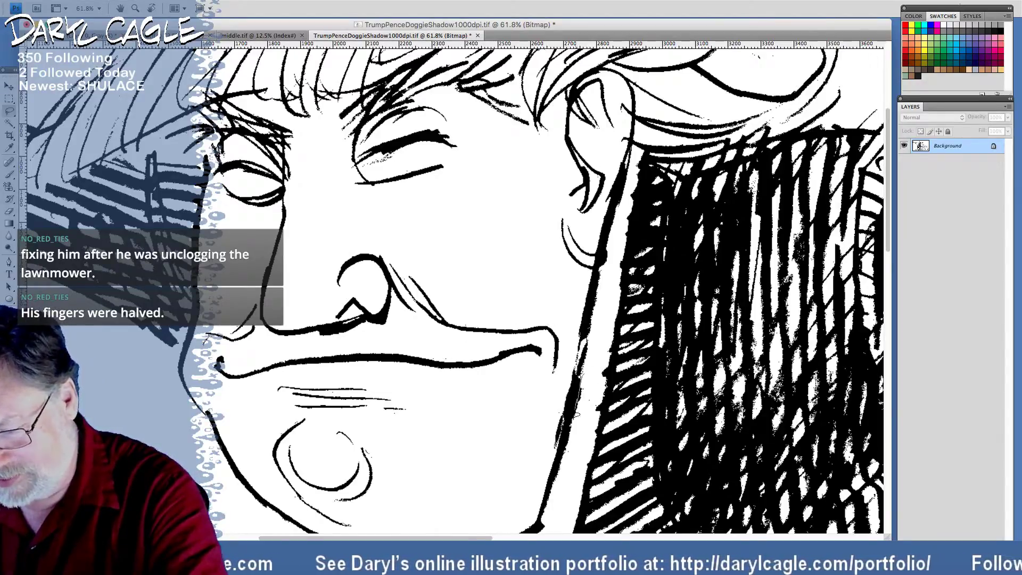
pyautogui.moveTo(587, 420); pyautogui.dragTo(585, 429)
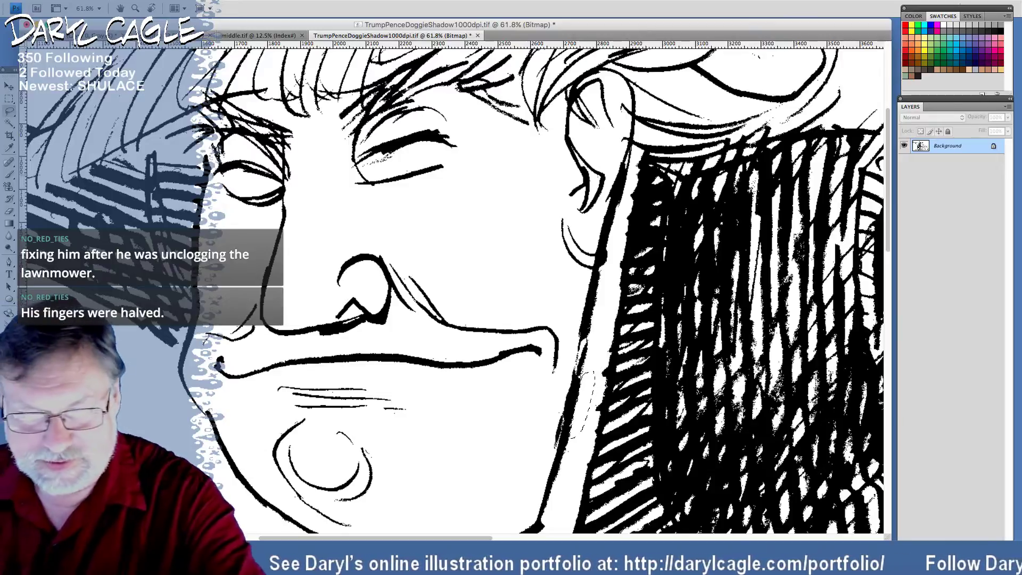
# Lasso and delete the specks around the hair curls at the back of the head and above the outstretched sleeve
pyautogui.moveTo(215, 216); pyautogui.dragTo(256, 521)
pyautogui.moveTo(586, 277)
pyautogui.mouseDown()
pyautogui.moveTo(404, 375)
pyautogui.moveTo(181, 413)
pyautogui.mouseUp()
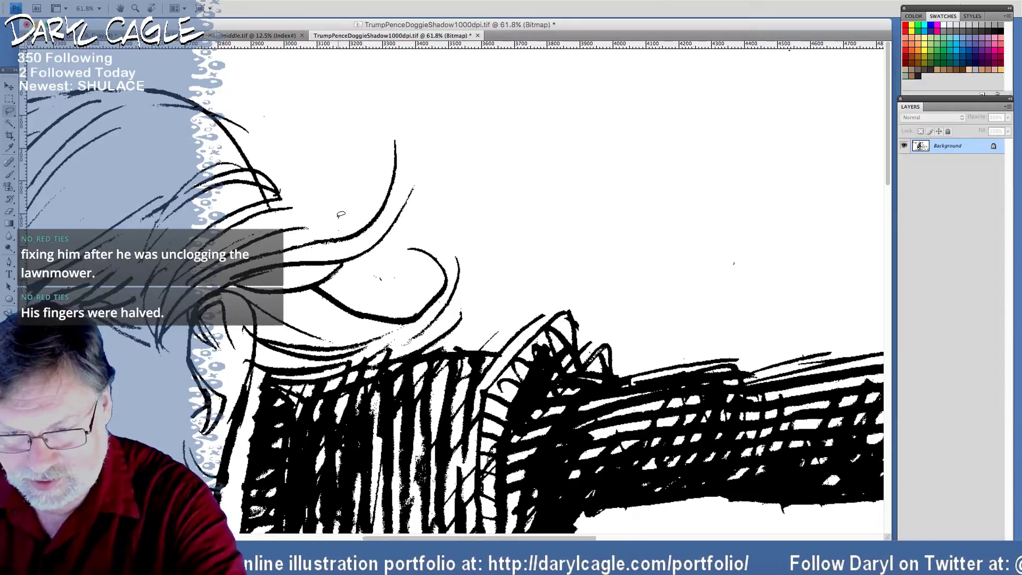
pyautogui.moveTo(339, 231); pyautogui.dragTo(343, 216)
pyautogui.moveTo(355, 283)
pyautogui.mouseDown()
pyautogui.moveTo(372, 262)
pyautogui.moveTo(356, 279)
pyautogui.mouseUp()
pyautogui.press('Delete')
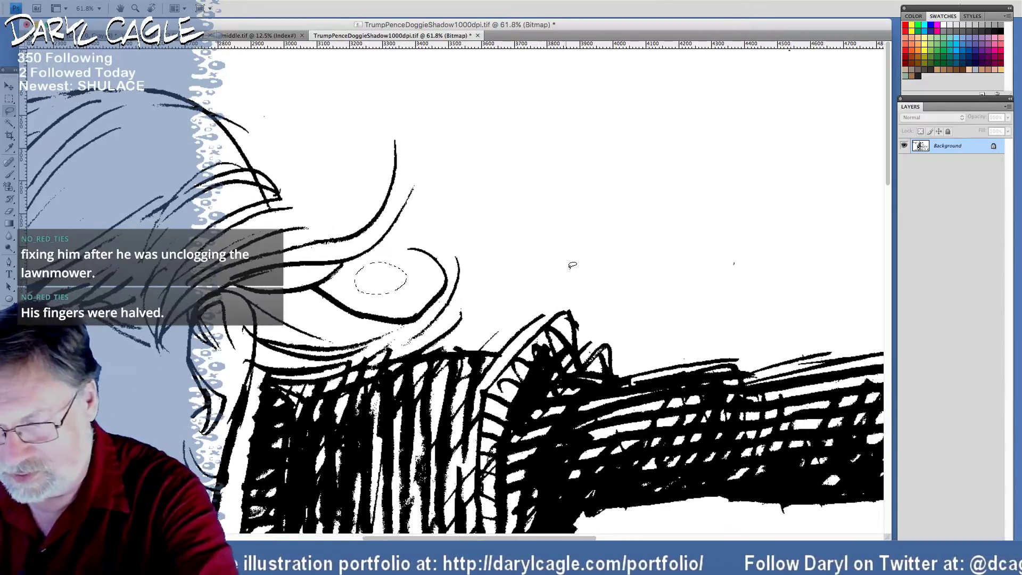
pyautogui.moveTo(645, 250)
pyautogui.mouseDown()
pyautogui.moveTo(723, 320)
pyautogui.moveTo(727, 167)
pyautogui.mouseUp()
pyautogui.press('Delete')
pyautogui.moveTo(679, 335)
pyautogui.mouseDown()
pyautogui.moveTo(687, 357)
pyautogui.moveTo(666, 347)
pyautogui.mouseUp()
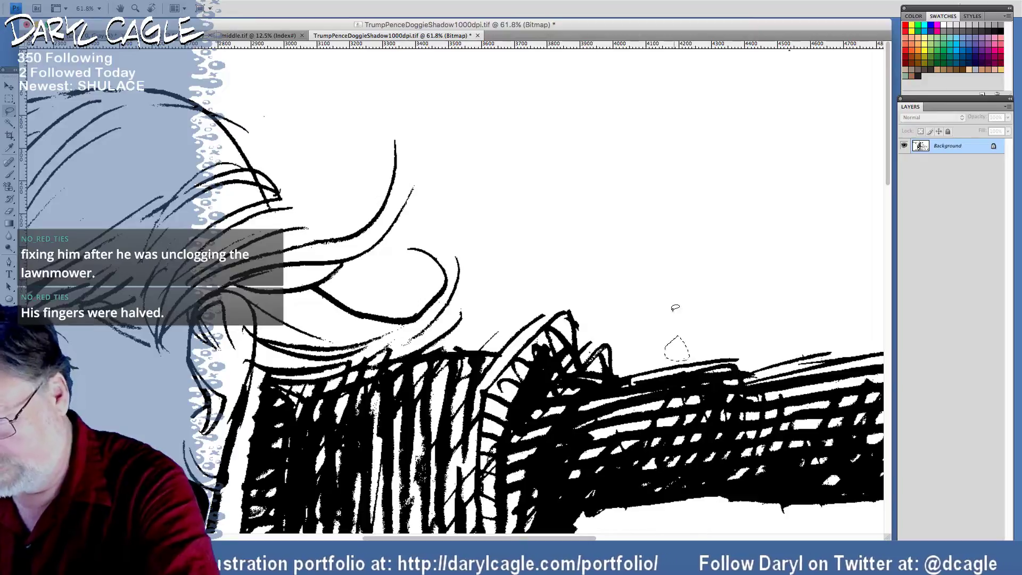
pyautogui.press('Delete')
# Lasso and delete the specks under the outstretched arm and between the jacket's tail and the second figure's face
pyautogui.moveTo(280, 399); pyautogui.dragTo(282, 50)
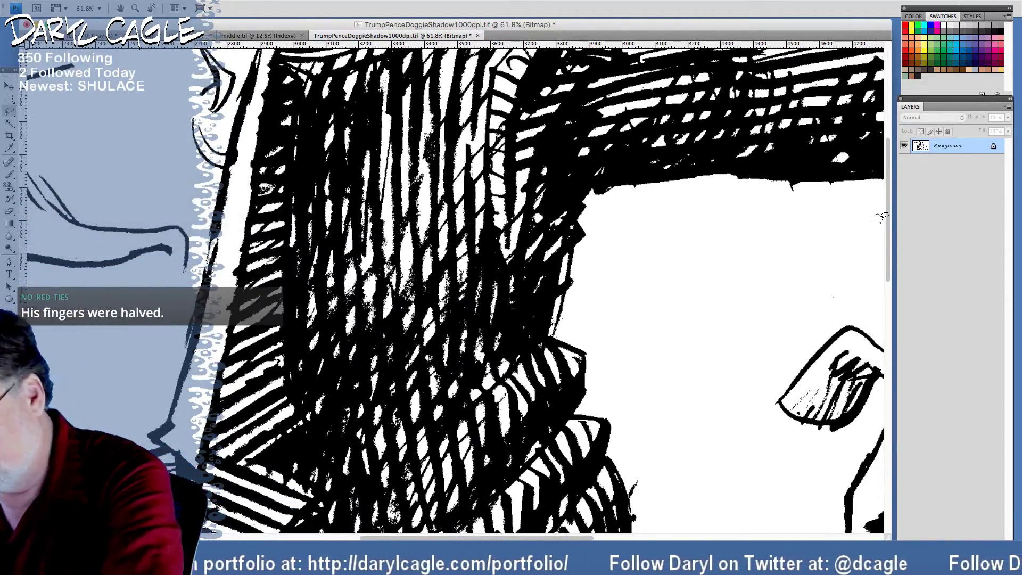
pyautogui.moveTo(882, 217)
pyautogui.mouseDown()
pyautogui.moveTo(861, 279)
pyautogui.moveTo(835, 228)
pyautogui.moveTo(877, 212)
pyautogui.mouseUp()
pyautogui.moveTo(324, 240); pyautogui.dragTo(318, 113)
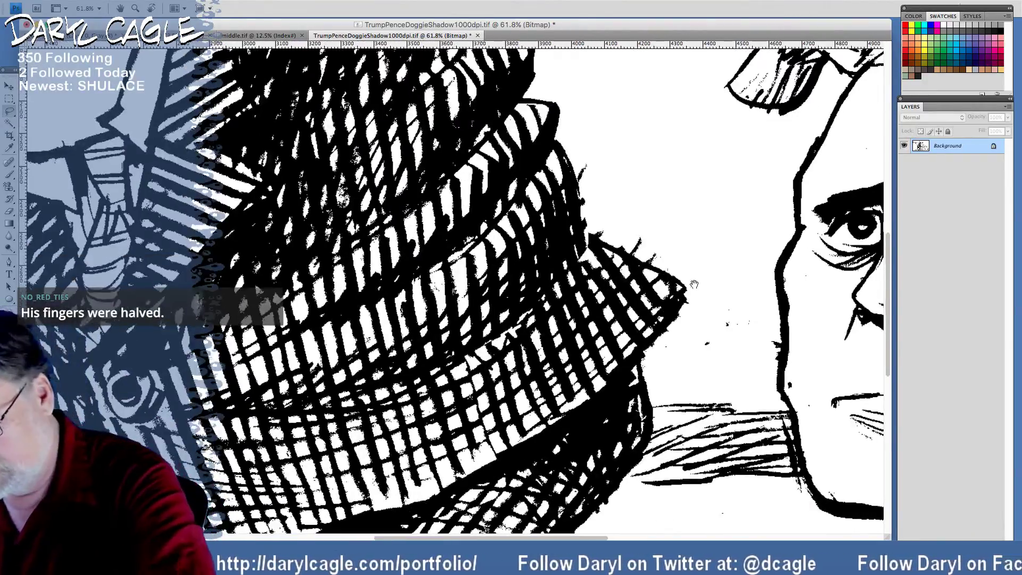
pyautogui.moveTo(662, 356)
pyautogui.mouseDown()
pyautogui.moveTo(758, 261)
pyautogui.moveTo(687, 296)
pyautogui.moveTo(654, 349)
pyautogui.mouseUp()
# Lasso and delete the specks in the white area between the rear trouser leg and the hatched ground shadow
pyautogui.scroll(-15, 655, 349)
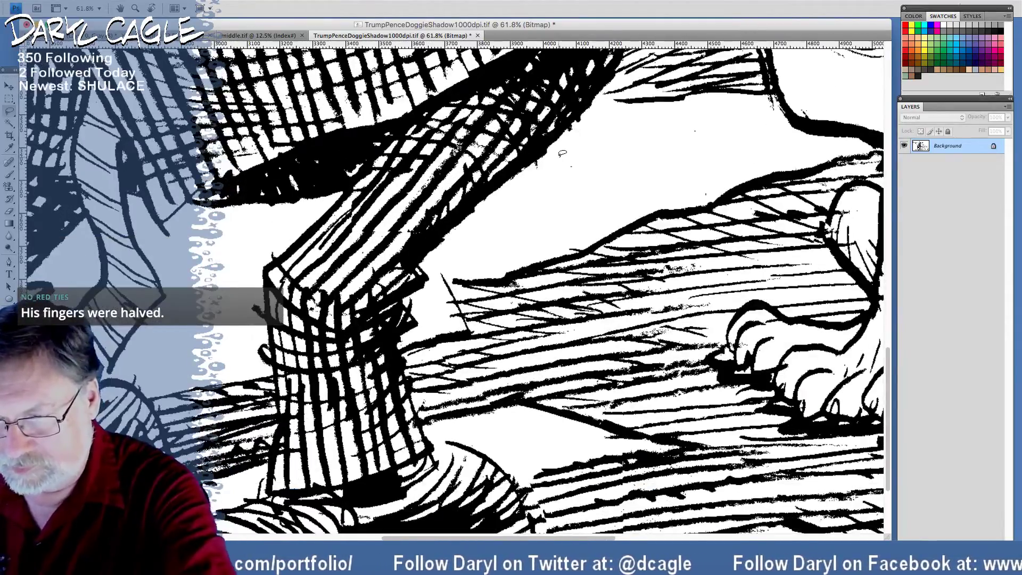
pyautogui.moveTo(562, 154)
pyautogui.mouseDown()
pyautogui.moveTo(549, 198)
pyautogui.moveTo(699, 198)
pyautogui.moveTo(742, 136)
pyautogui.moveTo(554, 152)
pyautogui.mouseUp()
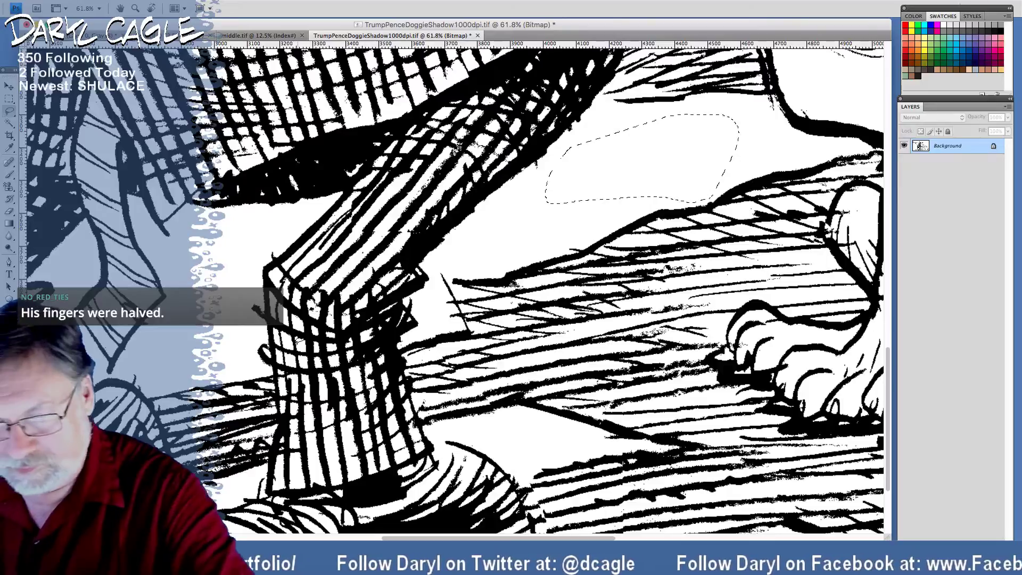
pyautogui.scroll(-5, 554, 152)
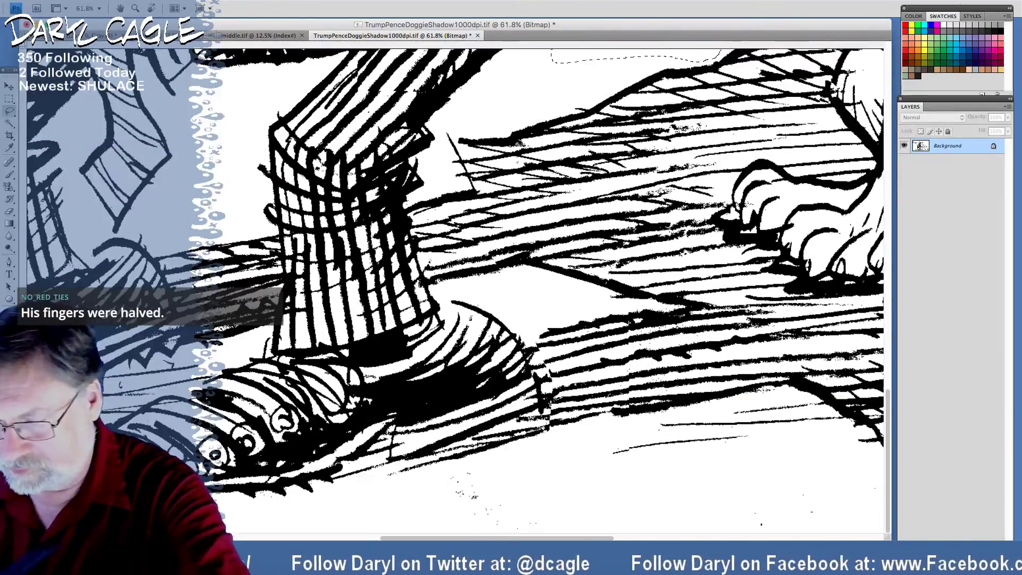
# Lasso and delete the specks in the white area below the shoe and along the lower edge of the hatched ground shadow
pyautogui.click(632, 372)
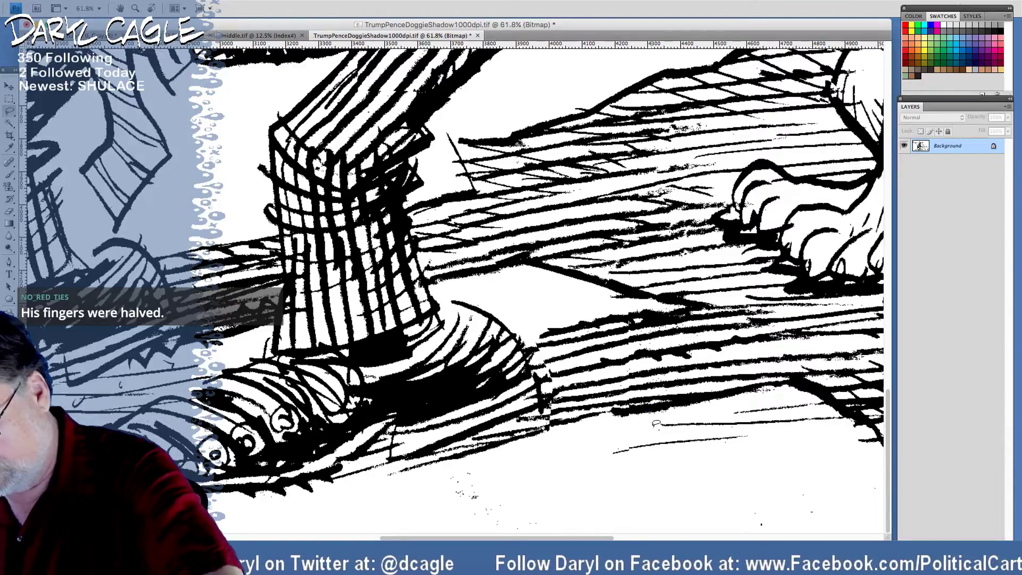
pyautogui.moveTo(664, 429)
pyautogui.mouseDown()
pyautogui.moveTo(588, 455)
pyautogui.moveTo(531, 501)
pyautogui.moveTo(412, 484)
pyautogui.moveTo(583, 445)
pyautogui.mouseUp()
pyautogui.press('Delete')
pyautogui.moveTo(686, 475)
pyautogui.mouseDown()
pyautogui.moveTo(869, 465)
pyautogui.moveTo(879, 512)
pyautogui.mouseUp()
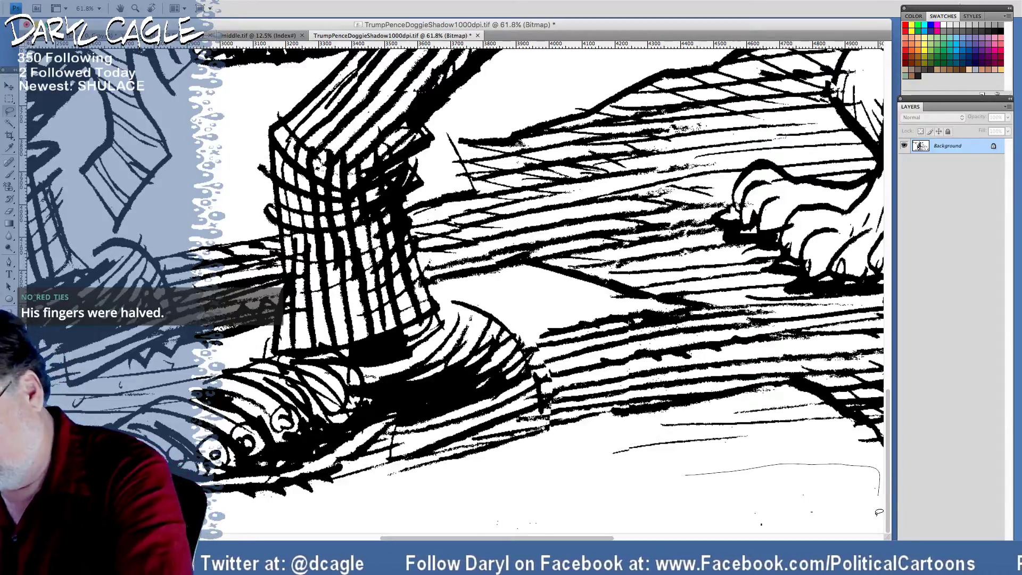
pyautogui.moveTo(599, 514); pyautogui.dragTo(600, 510)
pyautogui.press('Delete')
pyautogui.moveTo(460, 486)
pyautogui.mouseDown()
pyautogui.moveTo(595, 531)
pyautogui.moveTo(357, 536)
pyautogui.mouseUp()
pyautogui.press('Delete')
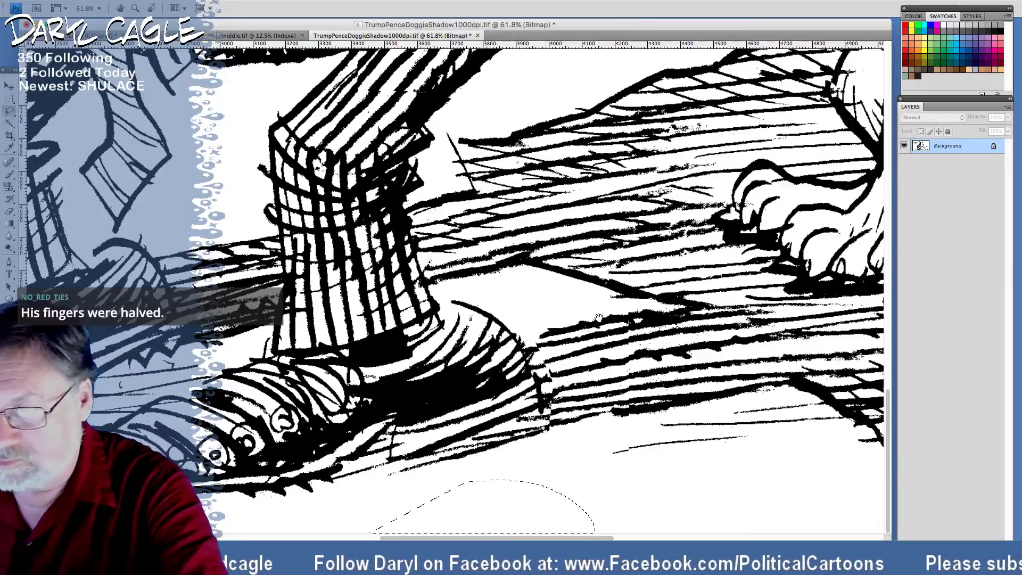
# Lasso and delete the specks around the dog's front paws and in the white area beneath its pointed hatched shadow, and clear the selection
pyautogui.moveTo(481, 258); pyautogui.dragTo(167, 222)
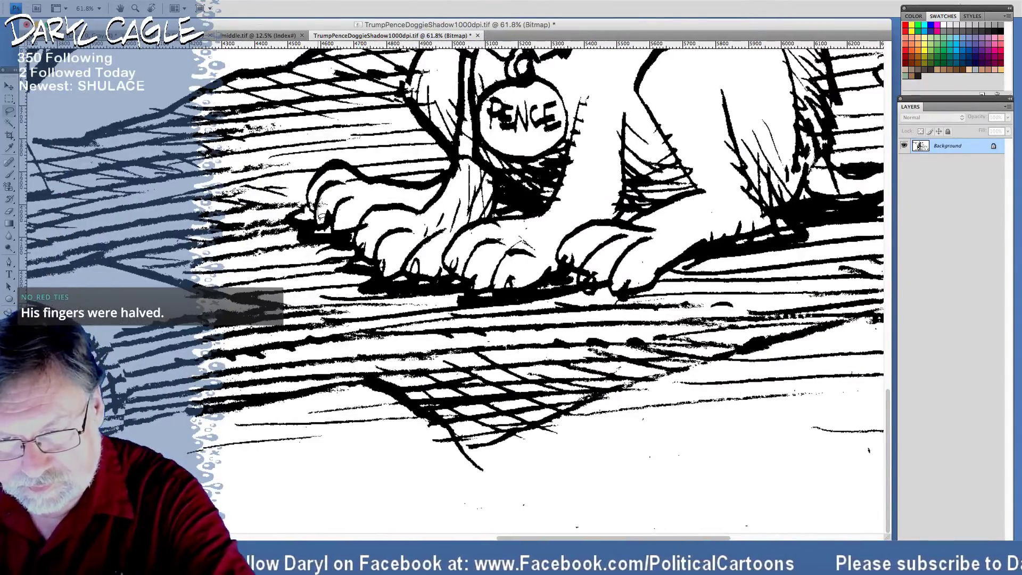
pyautogui.moveTo(330, 191); pyautogui.dragTo(321, 197)
pyautogui.press('Delete')
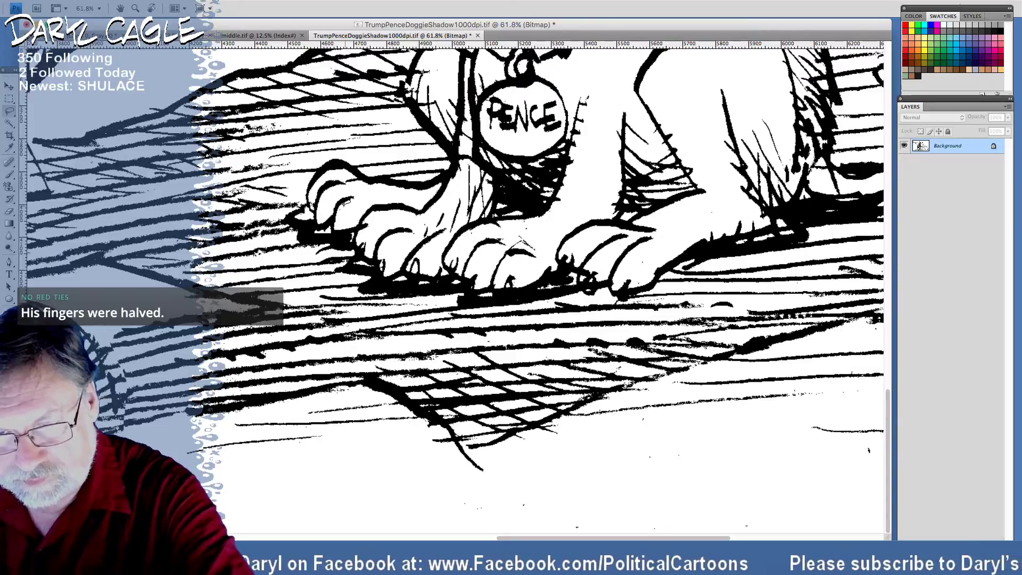
pyautogui.moveTo(374, 224); pyautogui.dragTo(367, 220)
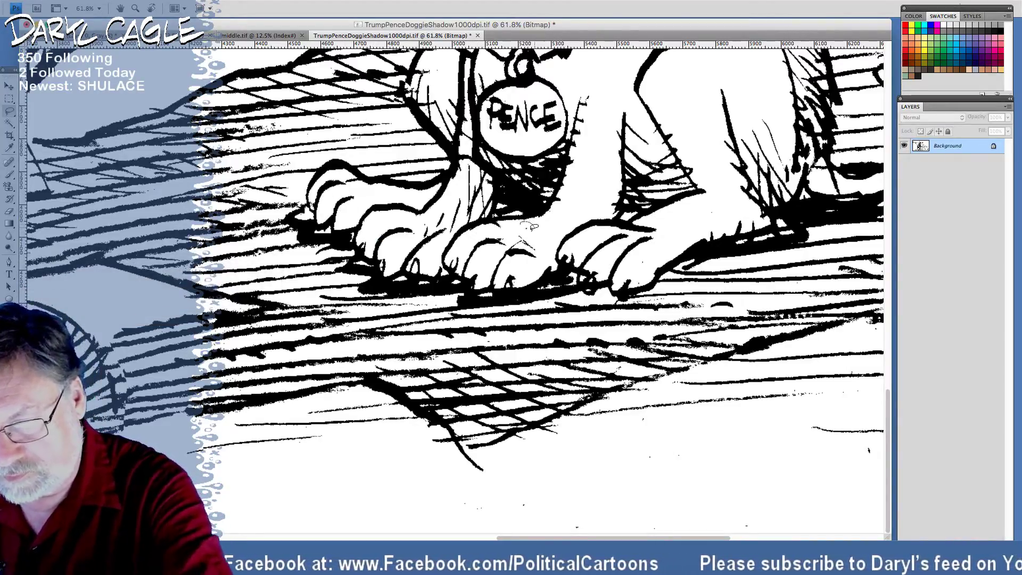
pyautogui.moveTo(533, 228); pyautogui.dragTo(520, 225)
pyautogui.moveTo(636, 281); pyautogui.dragTo(641, 259)
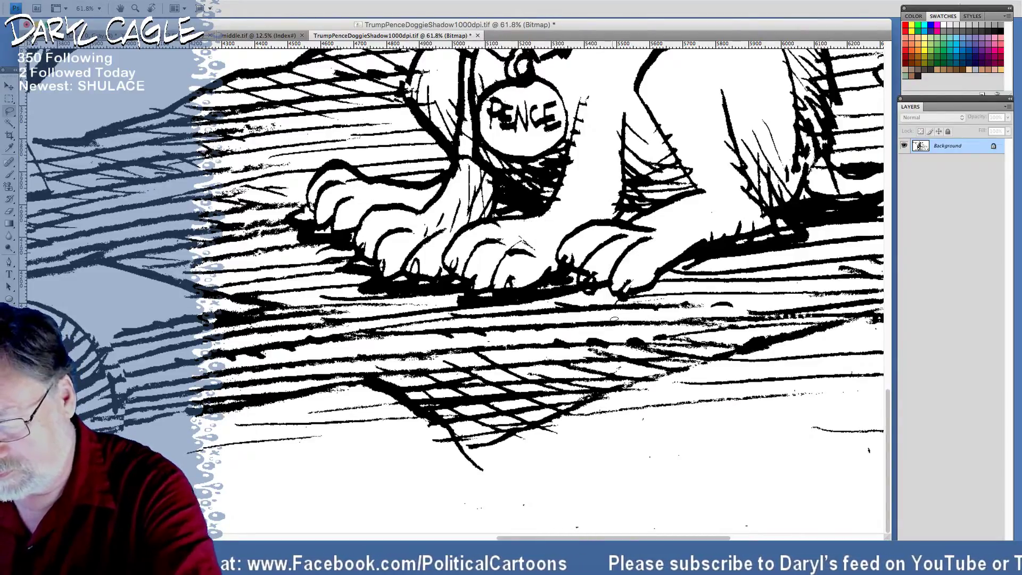
pyautogui.moveTo(637, 415)
pyautogui.mouseDown()
pyautogui.moveTo(780, 488)
pyautogui.moveTo(756, 532)
pyautogui.moveTo(556, 475)
pyautogui.moveTo(567, 454)
pyautogui.mouseUp()
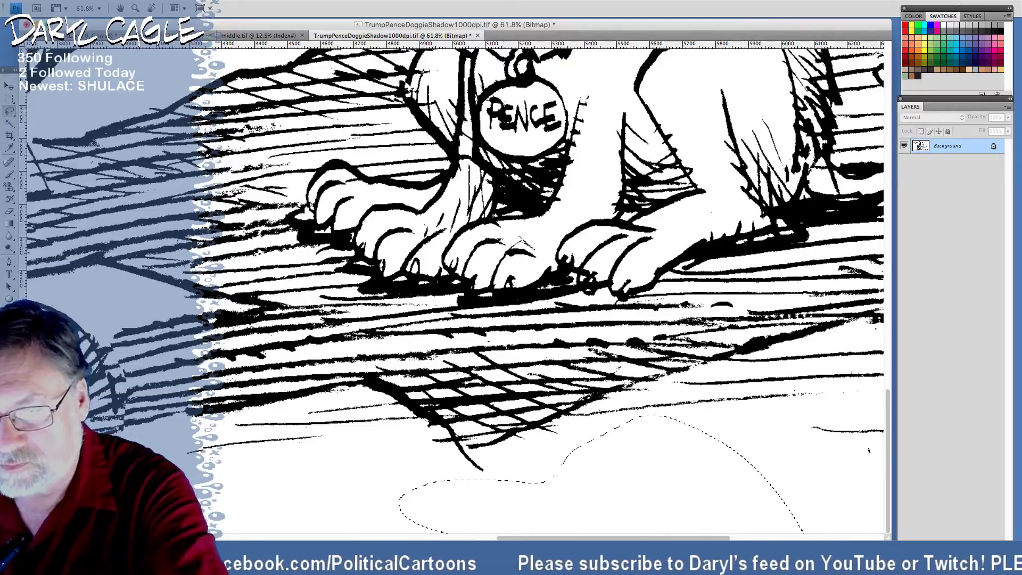
pyautogui.hotkey('ctrl', 'd')
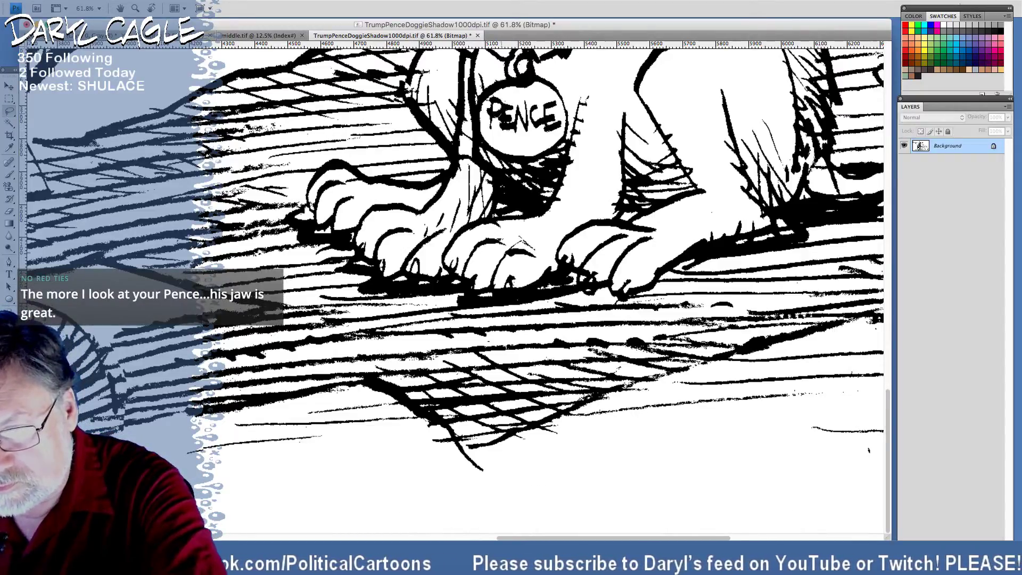
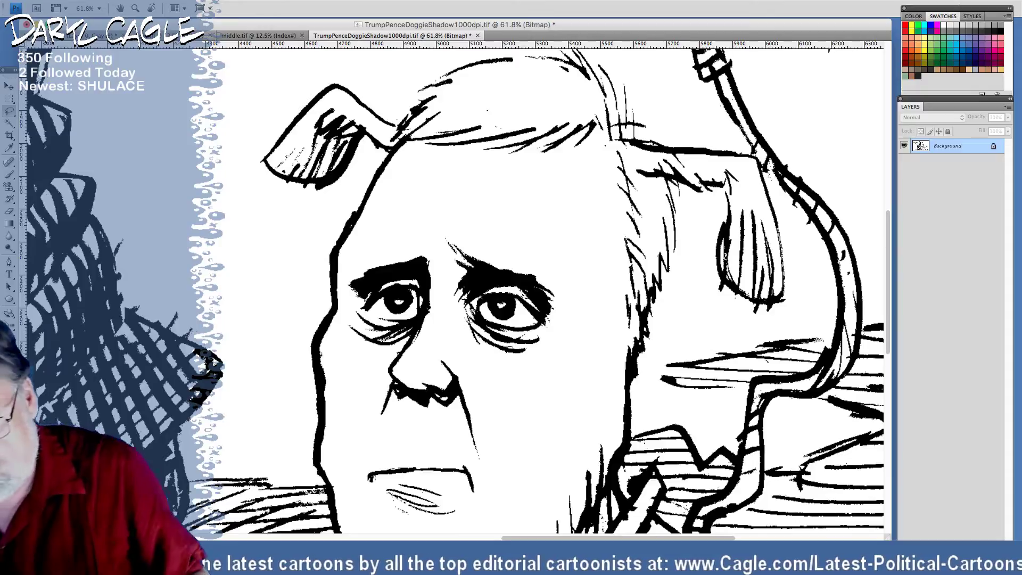
# Lasso and delete the specks inside the dog's hair and at the hairline beside its forehead
pyautogui.press('super+z')
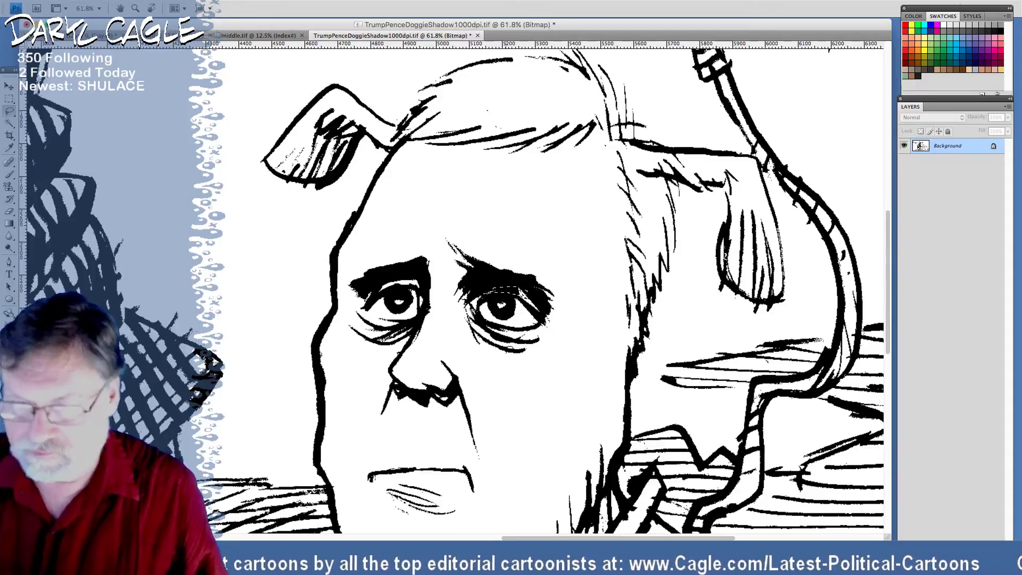
pyautogui.press('super+d')
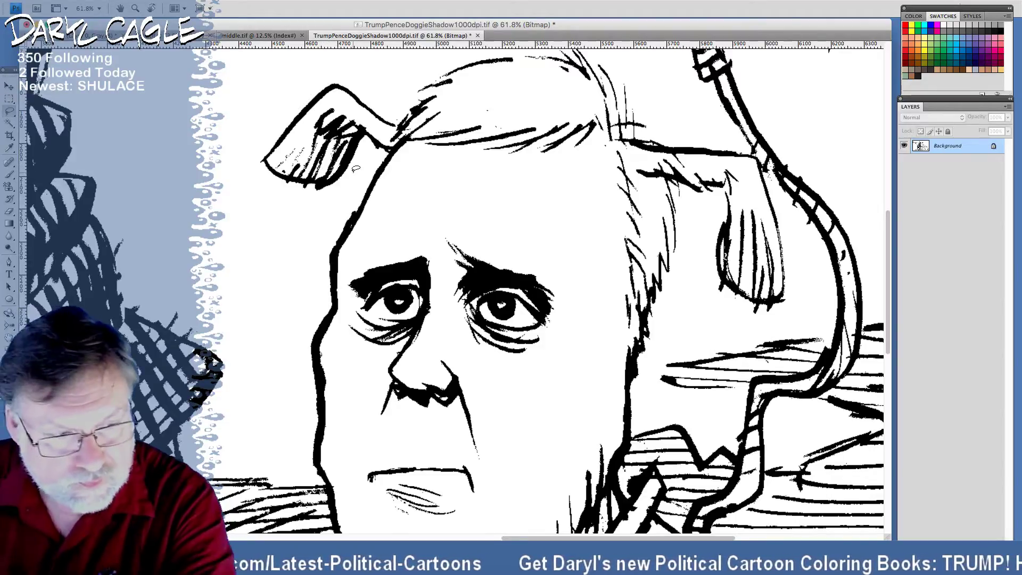
pyautogui.moveTo(484, 99)
pyautogui.mouseDown()
pyautogui.moveTo(492, 126)
pyautogui.moveTo(505, 103)
pyautogui.mouseUp()
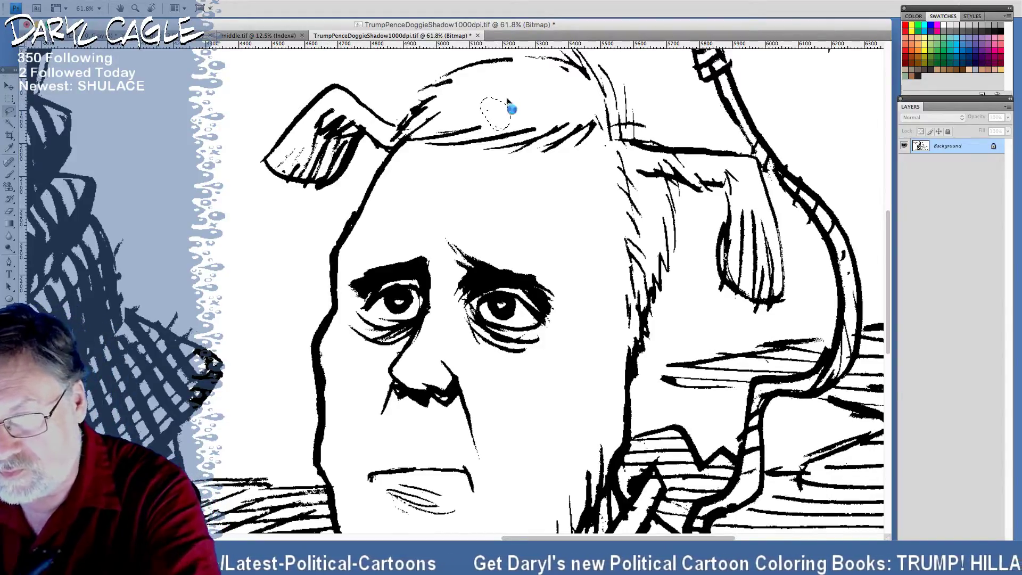
pyautogui.press('Delete')
pyautogui.moveTo(601, 144); pyautogui.dragTo(609, 144)
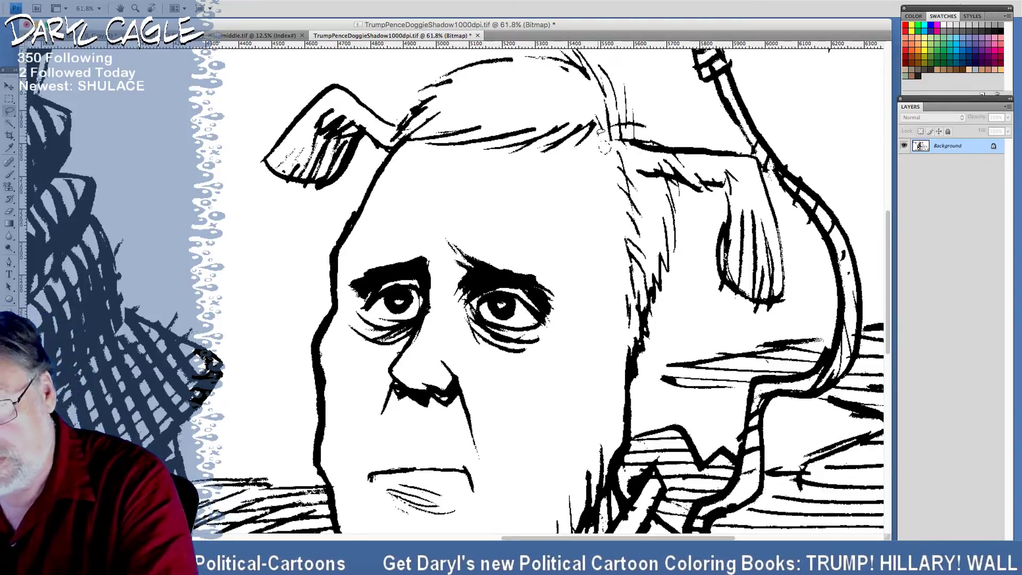
pyautogui.moveTo(600, 132)
pyautogui.mouseDown()
pyautogui.moveTo(628, 175)
pyautogui.moveTo(603, 138)
pyautogui.mouseUp()
pyautogui.press('super+x')
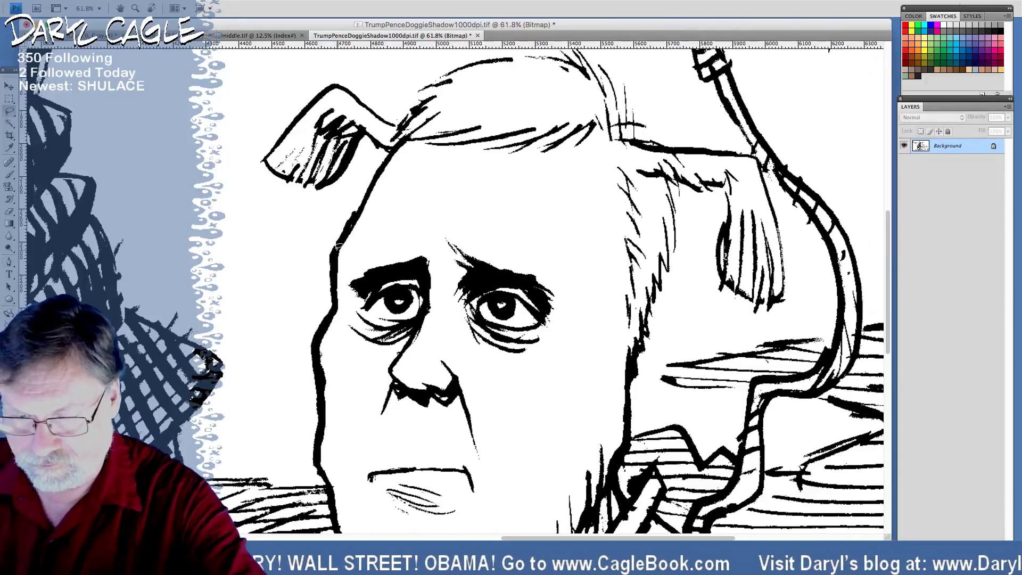
# Lasso and delete the specks in the white area just above the dog's hair
pyautogui.moveTo(280, 177); pyautogui.dragTo(276, 379)
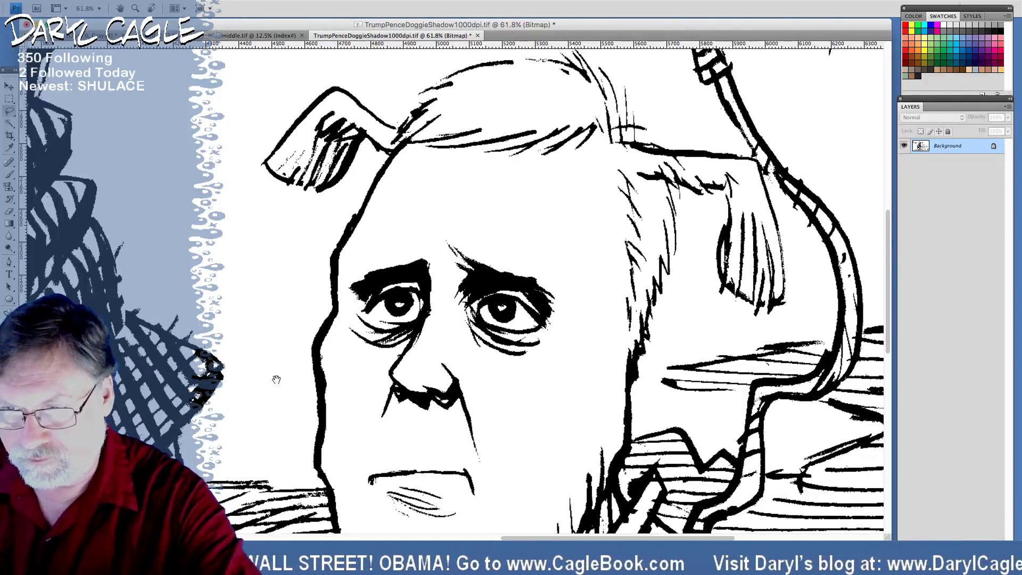
pyautogui.scroll(10, 276, 380)
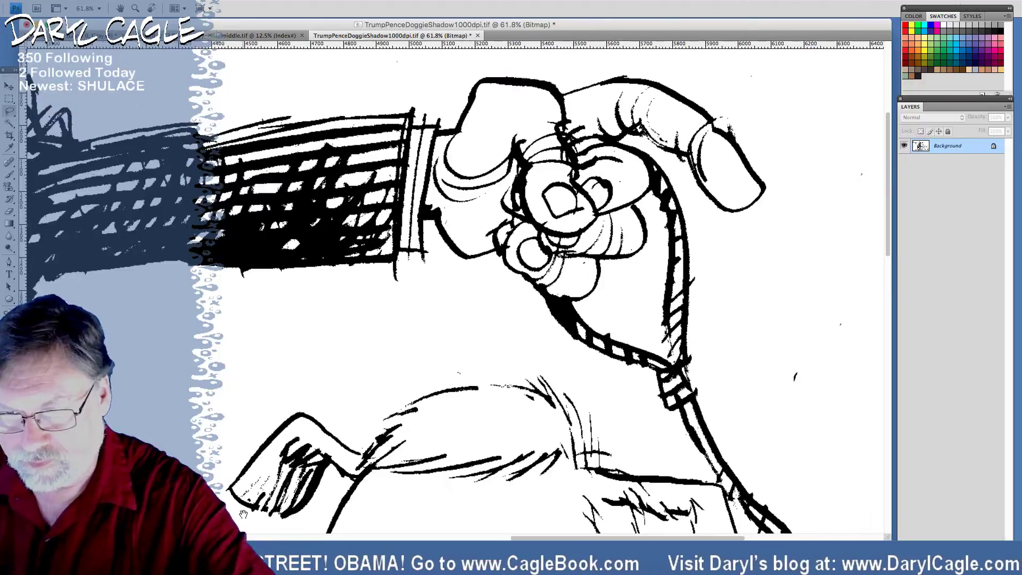
pyautogui.moveTo(250, 506); pyautogui.dragTo(251, 505)
pyautogui.moveTo(463, 354)
pyautogui.mouseDown()
pyautogui.moveTo(459, 379)
pyautogui.moveTo(478, 366)
pyautogui.mouseUp()
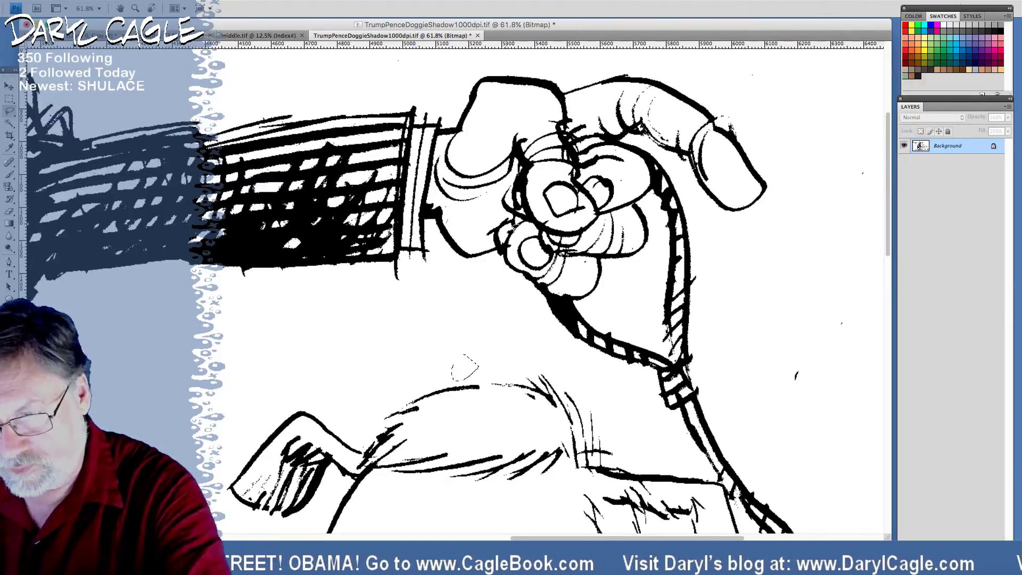
pyautogui.press('Delete')
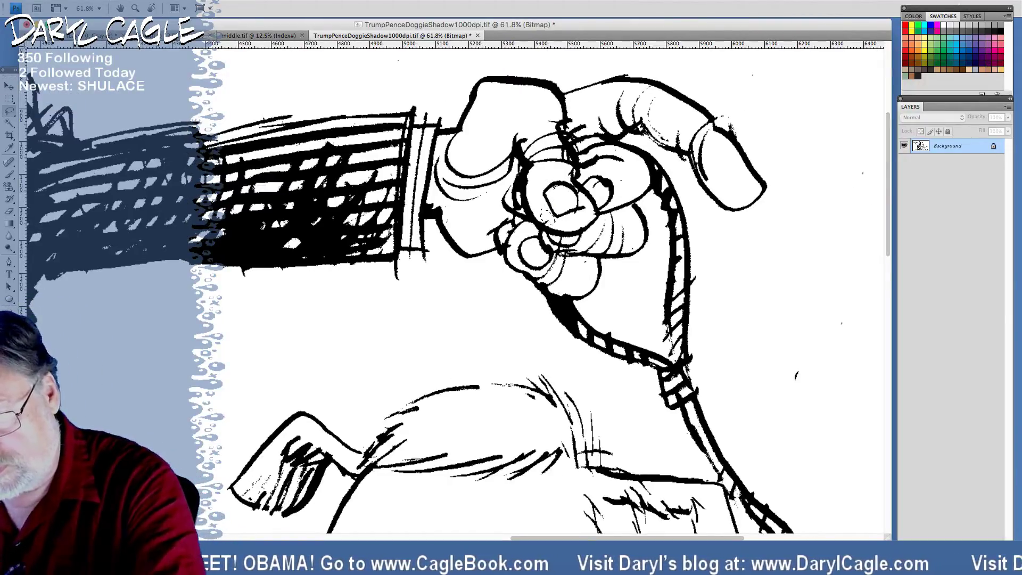
# Lasso and delete the specks on and around the leash hand's fingers and in the white area beyond the leash
pyautogui.moveTo(612, 183)
pyautogui.mouseDown()
pyautogui.moveTo(596, 169)
pyautogui.moveTo(604, 182)
pyautogui.moveTo(624, 171)
pyautogui.mouseUp()
pyautogui.press('Delete')
pyautogui.press('Delete')
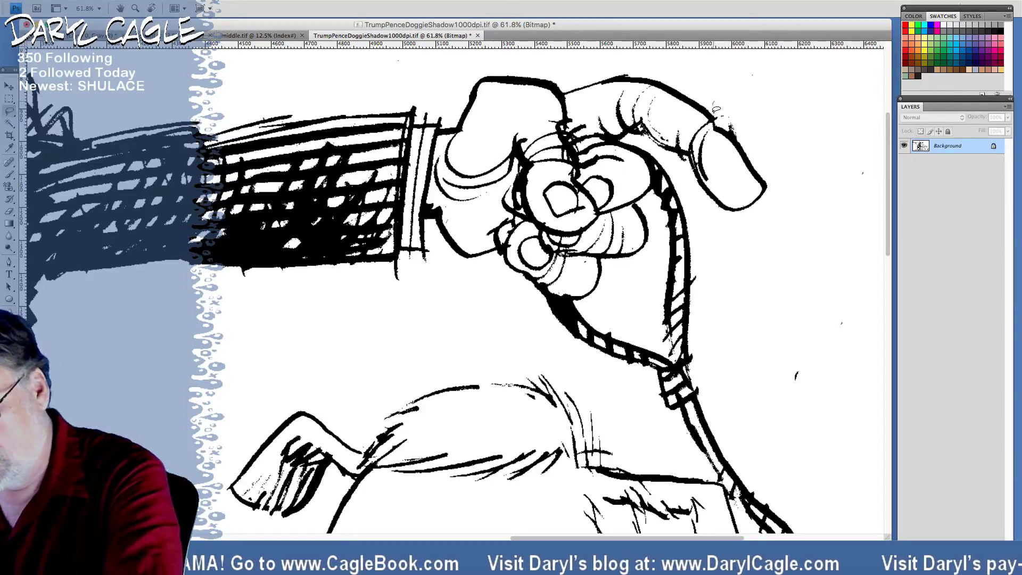
pyautogui.moveTo(742, 57)
pyautogui.mouseDown()
pyautogui.moveTo(873, 165)
pyautogui.moveTo(740, 375)
pyautogui.moveTo(810, 143)
pyautogui.mouseUp()
pyautogui.press('Delete')
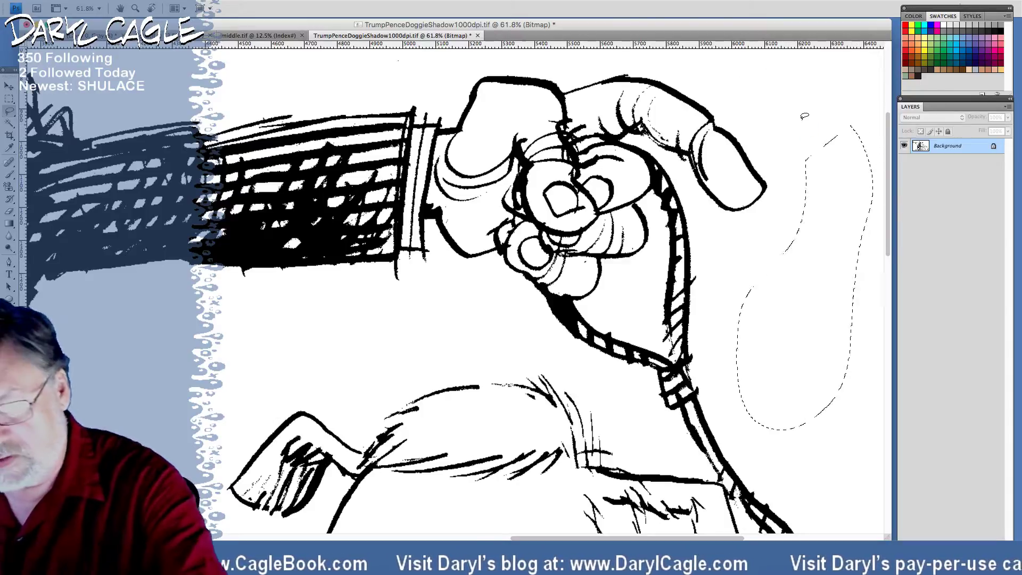
pyautogui.moveTo(515, 214); pyautogui.dragTo(510, 240)
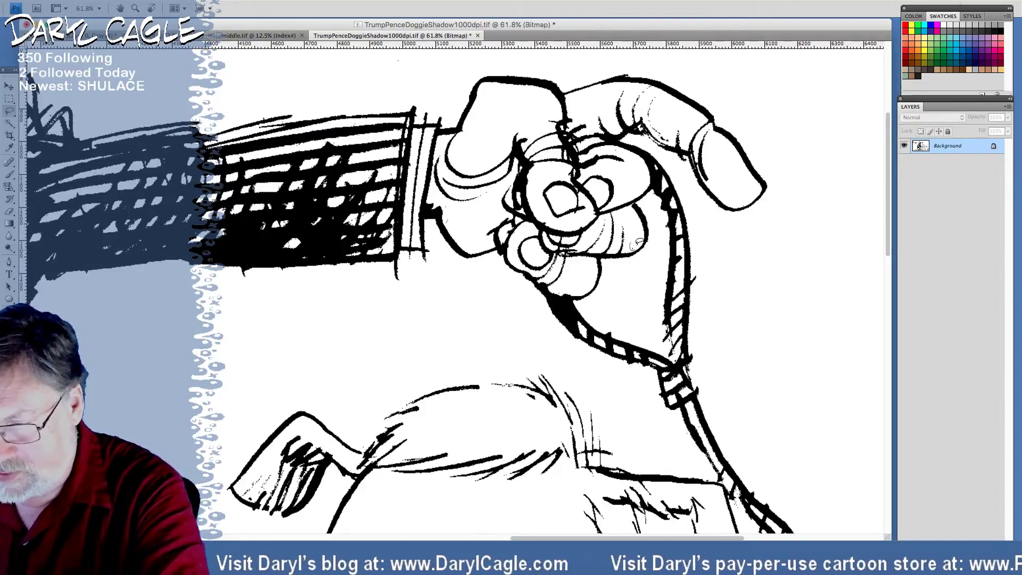
# Lasso and delete the specks in the white area above the outstretched arm and leash hand, and clear the selection
pyautogui.moveTo(638, 245)
pyautogui.mouseDown()
pyautogui.moveTo(590, 481)
pyautogui.moveTo(578, 482)
pyautogui.mouseUp()
pyautogui.moveTo(230, 253)
pyautogui.mouseDown()
pyautogui.moveTo(525, 290)
pyautogui.moveTo(736, 197)
pyautogui.moveTo(141, 75)
pyautogui.moveTo(117, 89)
pyautogui.mouseUp()
pyautogui.press('Delete')
pyautogui.hotkey('ctrl', 'd')
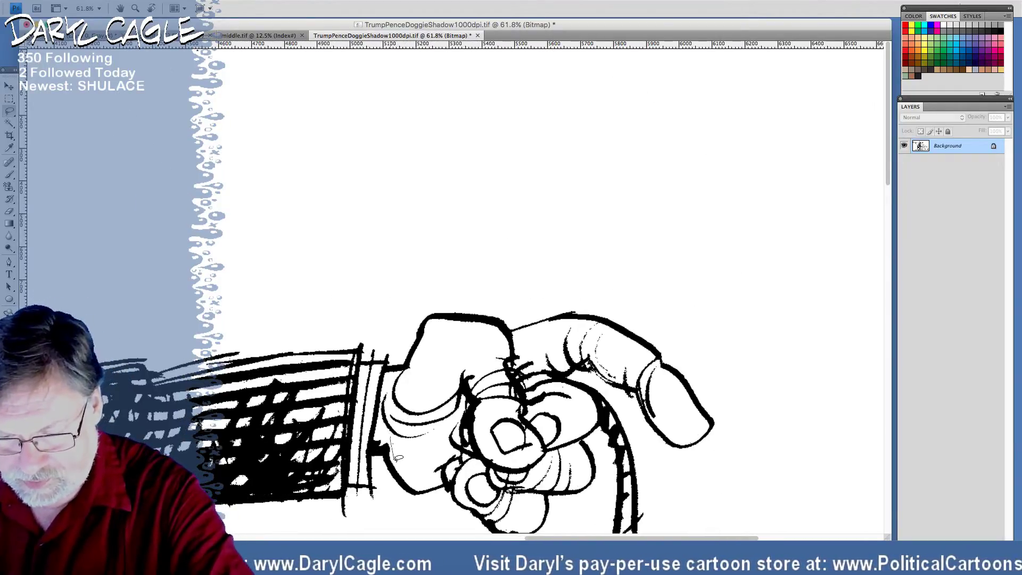
# Lasso and delete the specks in the wide white area beyond the pointing fingertip and above the hatched ground shadow
pyautogui.moveTo(417, 311); pyautogui.dragTo(0, 312)
pyautogui.moveTo(284, 280)
pyautogui.mouseDown()
pyautogui.moveTo(306, 376)
pyautogui.moveTo(374, 513)
pyautogui.mouseUp()
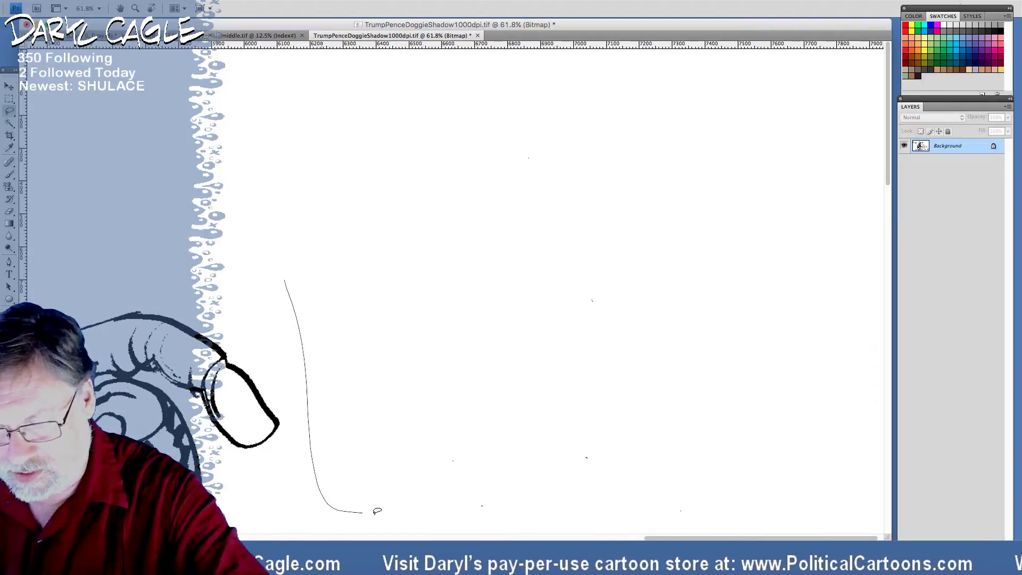
pyautogui.moveTo(950, 268)
pyautogui.mouseDown()
pyautogui.moveTo(622, 47)
pyautogui.moveTo(287, 277)
pyautogui.mouseUp()
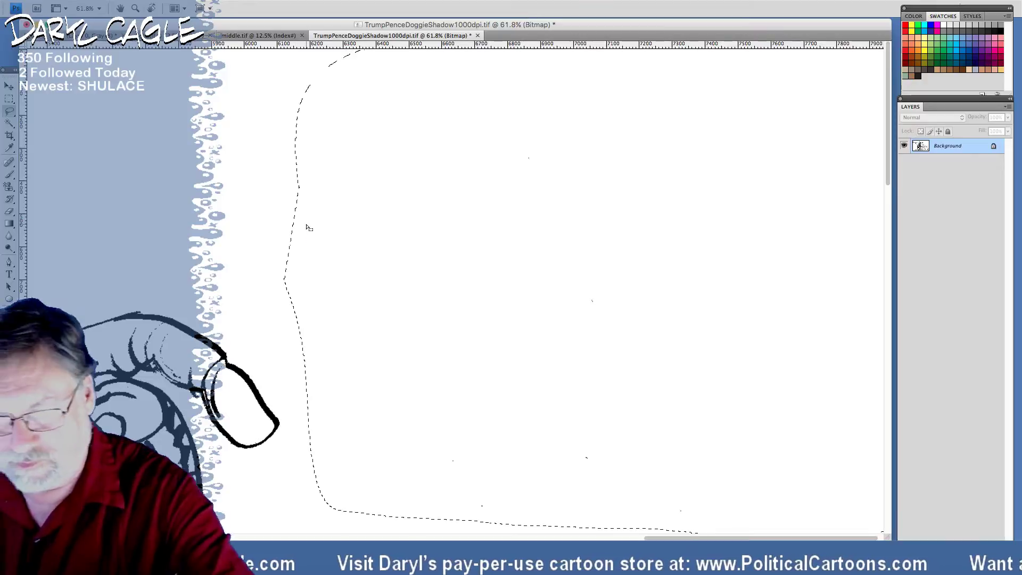
pyautogui.scroll(-6, 270, 127)
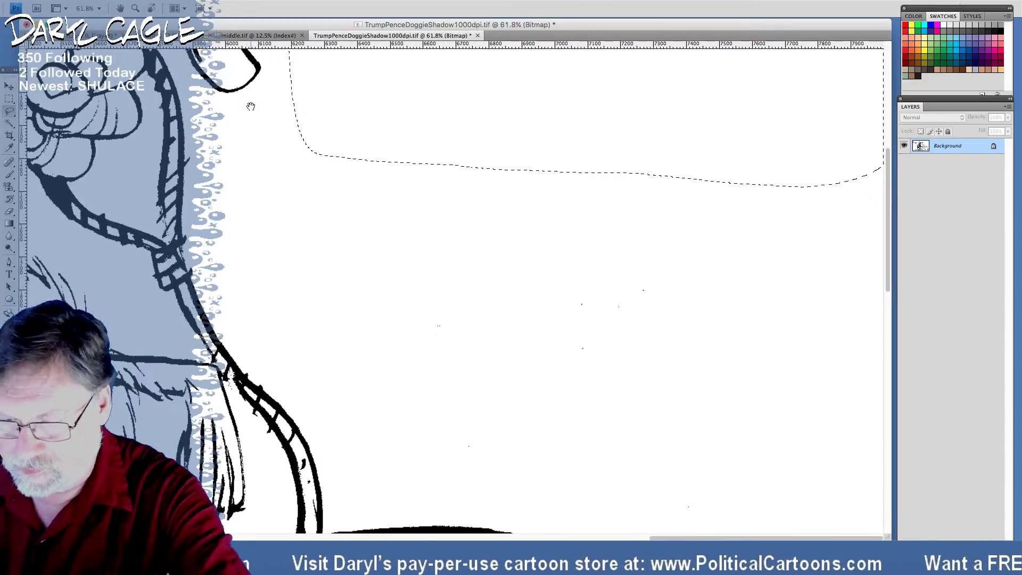
pyautogui.moveTo(298, 264); pyautogui.dragTo(341, 369)
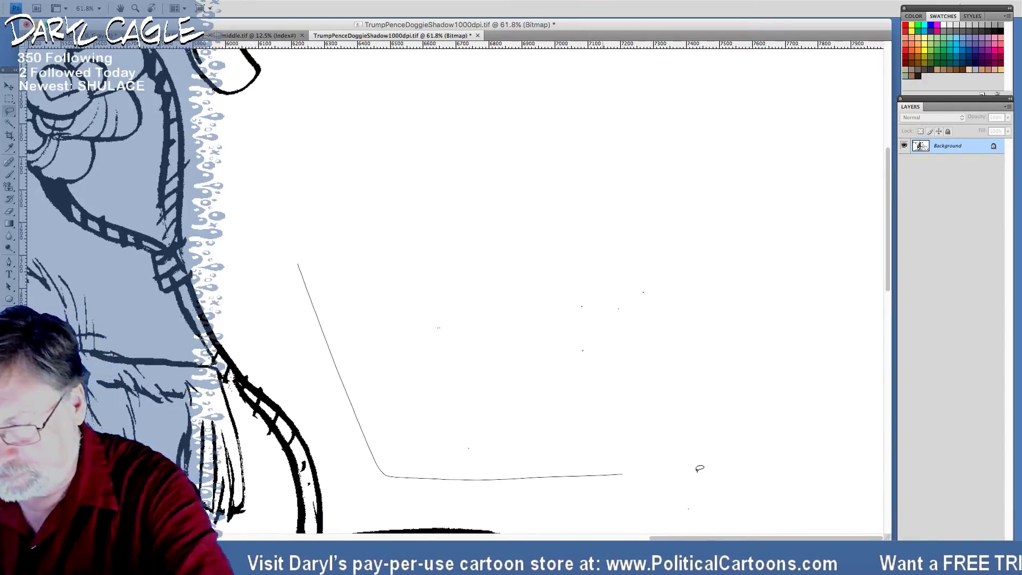
pyautogui.moveTo(699, 469)
pyautogui.mouseDown()
pyautogui.moveTo(744, 130)
pyautogui.moveTo(405, 201)
pyautogui.mouseUp()
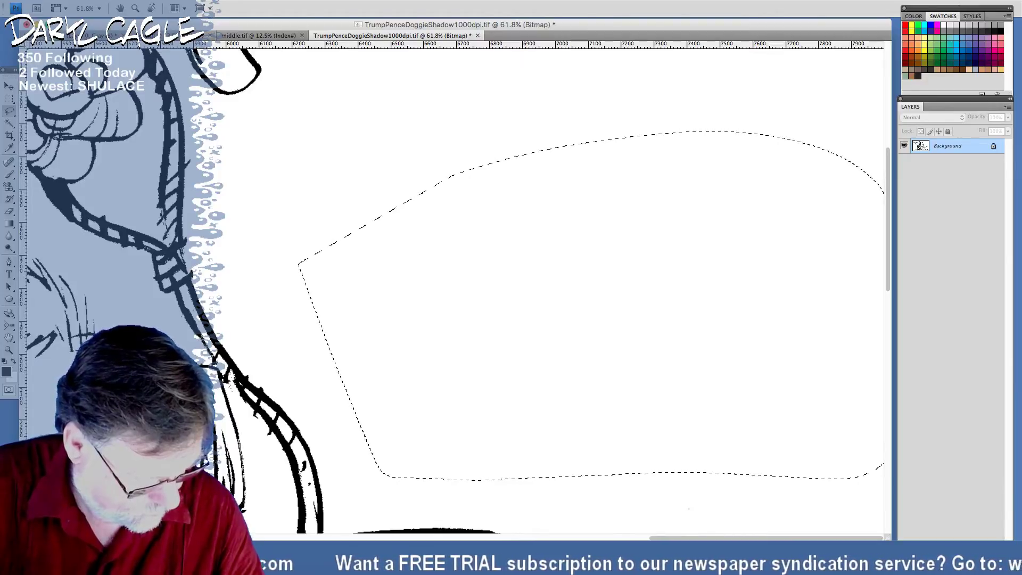
# Lasso and delete the remaining specks just above the dog's rounded ground shadow and beside its outer hatching
pyautogui.press('super+Tab')
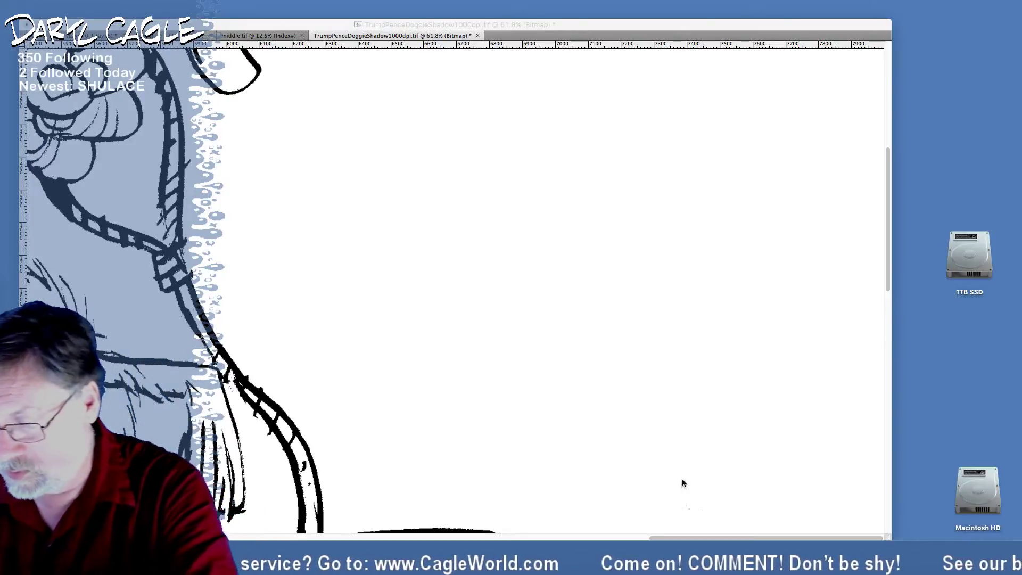
pyautogui.press('Tab')
pyautogui.moveTo(686, 486); pyautogui.dragTo(688, 485)
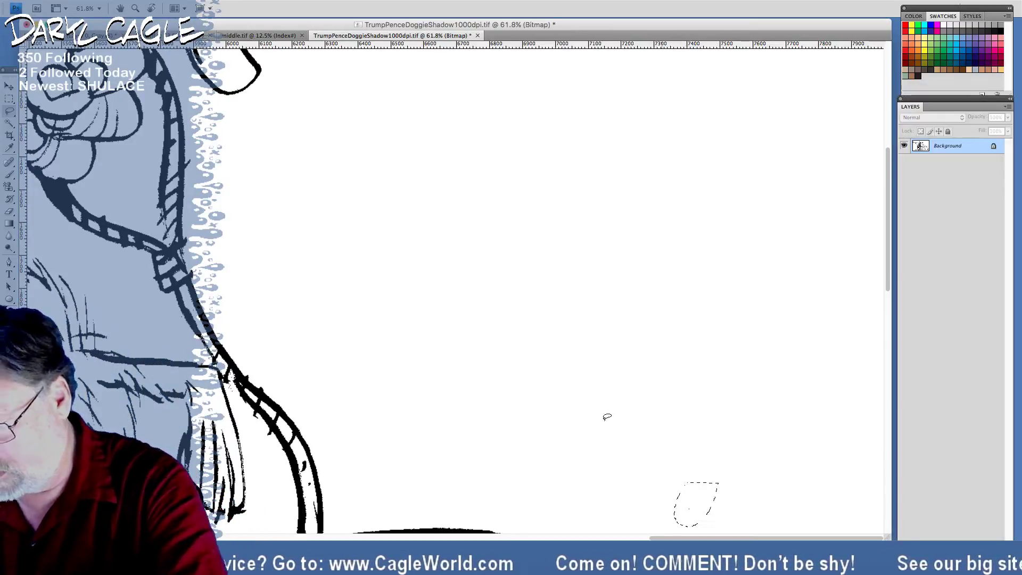
pyautogui.moveTo(381, 399); pyautogui.dragTo(368, 162)
pyautogui.scroll(-10, 368, 163)
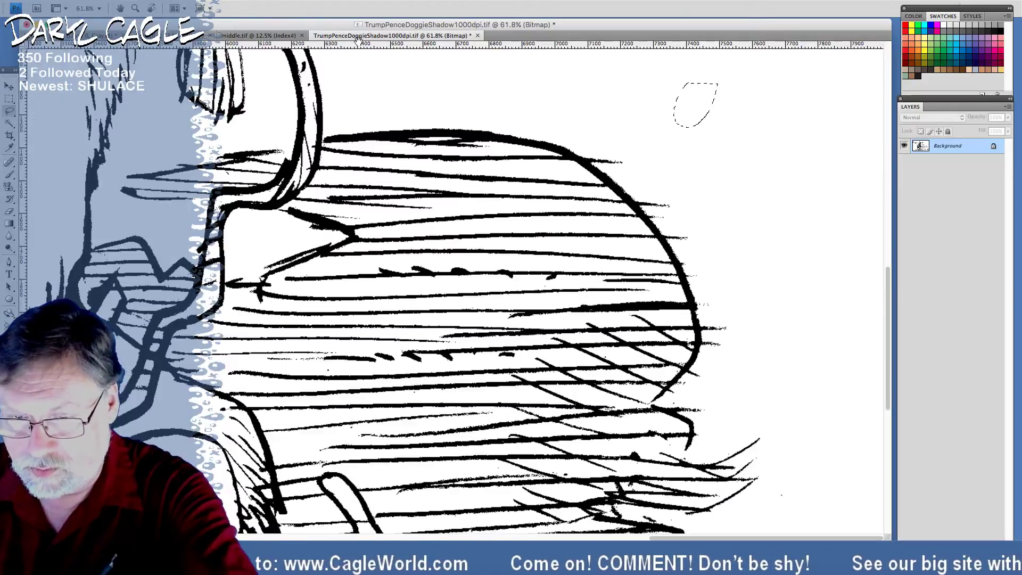
pyautogui.moveTo(787, 462)
pyautogui.mouseDown()
pyautogui.moveTo(797, 496)
pyautogui.moveTo(820, 464)
pyautogui.mouseUp()
pyautogui.press('Delete')
# Lasso and delete the specks inside the dog's tail, under the small bumps and along the shadow's lower contour
pyautogui.moveTo(375, 358)
pyautogui.mouseDown()
pyautogui.moveTo(336, 258)
pyautogui.moveTo(289, 35)
pyautogui.mouseUp()
pyautogui.scroll(-8, 359, 182)
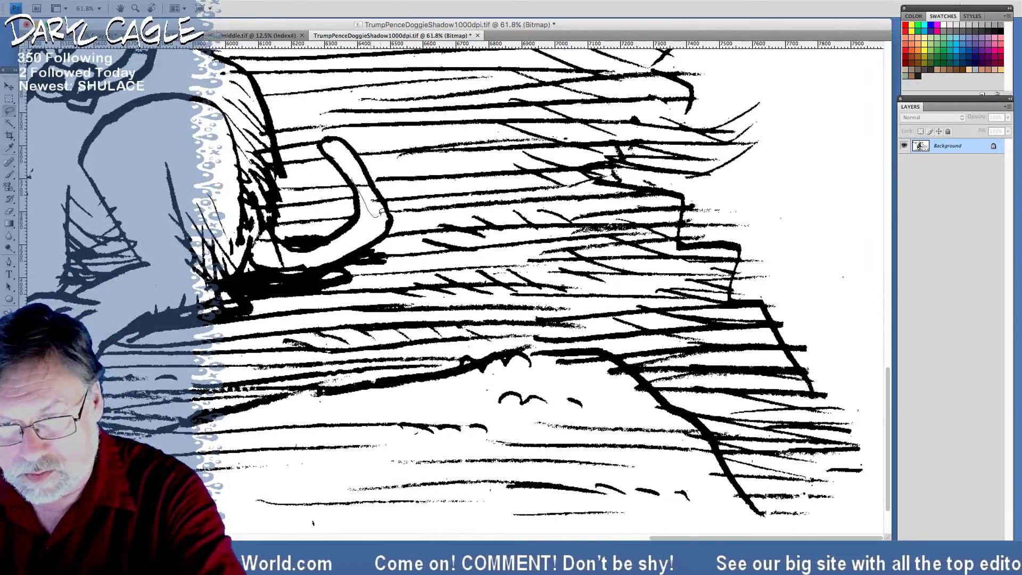
pyautogui.moveTo(343, 154); pyautogui.dragTo(379, 220)
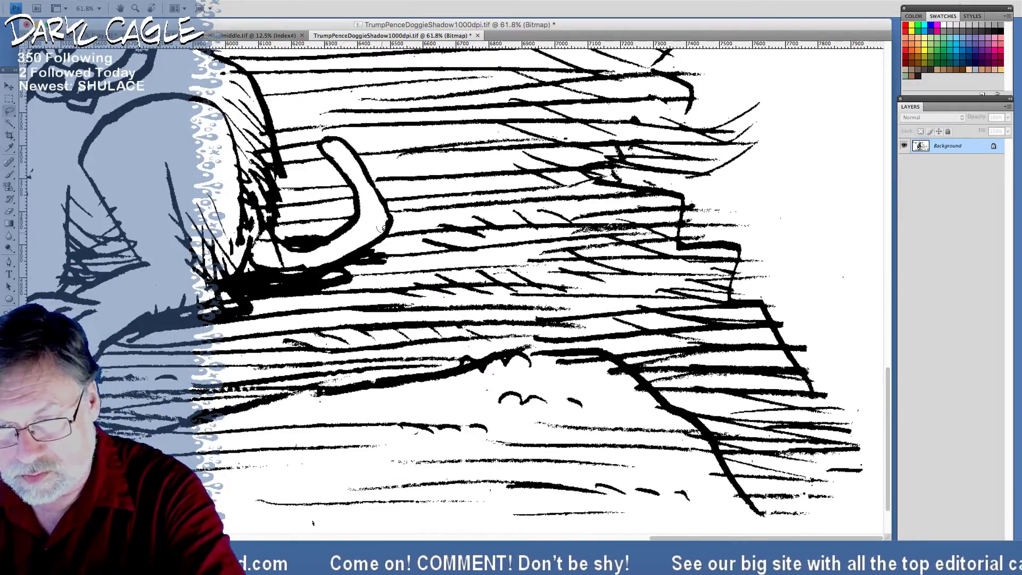
pyautogui.press('super+d')
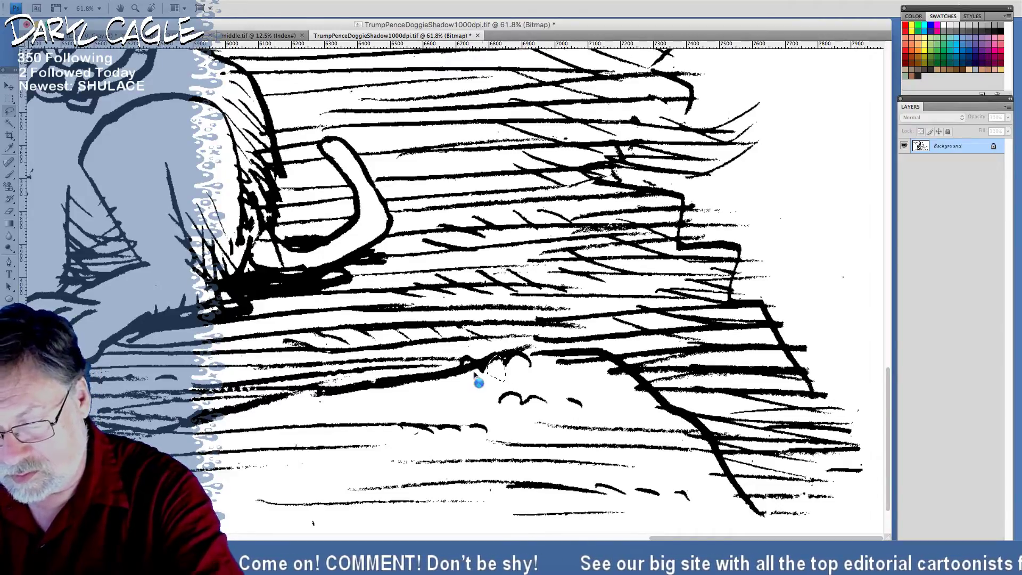
pyautogui.moveTo(332, 532); pyautogui.dragTo(261, 538)
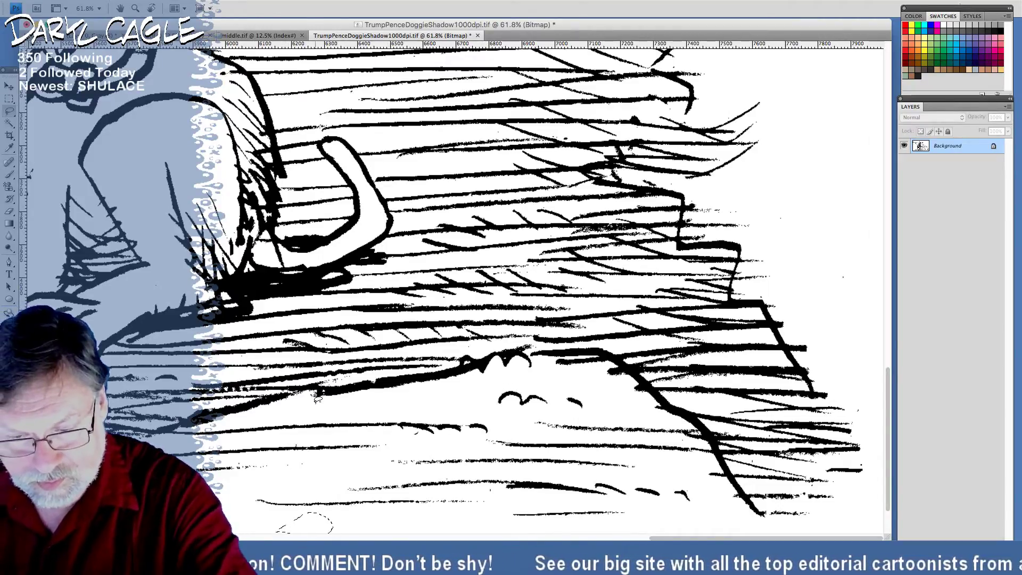
pyautogui.moveTo(315, 403); pyautogui.dragTo(307, 412)
pyautogui.press('Delete')
# Lasso and delete the specks beyond the shadow's stepped edge, beneath the lowest hatching and behind the dog's front paws
pyautogui.moveTo(770, 179)
pyautogui.mouseDown()
pyautogui.moveTo(769, 230)
pyautogui.moveTo(834, 395)
pyautogui.moveTo(846, 410)
pyautogui.moveTo(884, 401)
pyautogui.moveTo(864, 137)
pyautogui.mouseUp()
pyautogui.press('Delete')
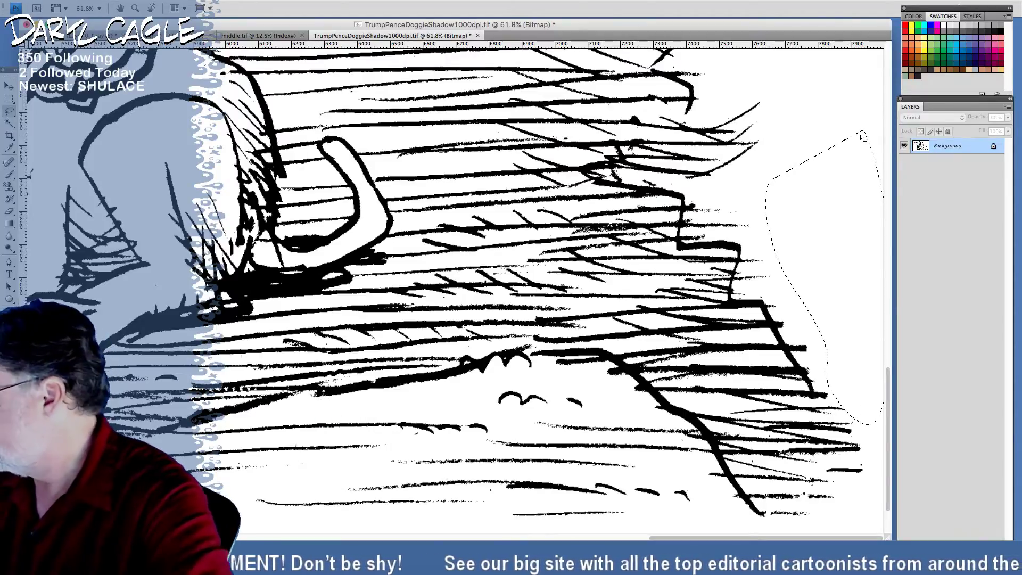
pyautogui.moveTo(369, 269); pyautogui.dragTo(363, 195)
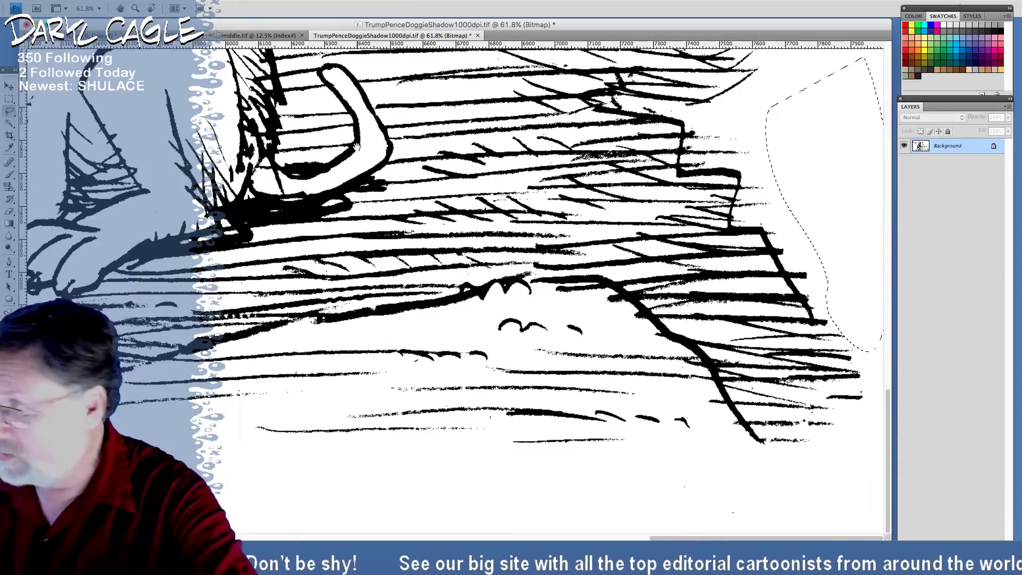
pyautogui.moveTo(582, 492)
pyautogui.mouseDown()
pyautogui.moveTo(610, 474)
pyautogui.moveTo(888, 508)
pyautogui.moveTo(445, 532)
pyautogui.mouseUp()
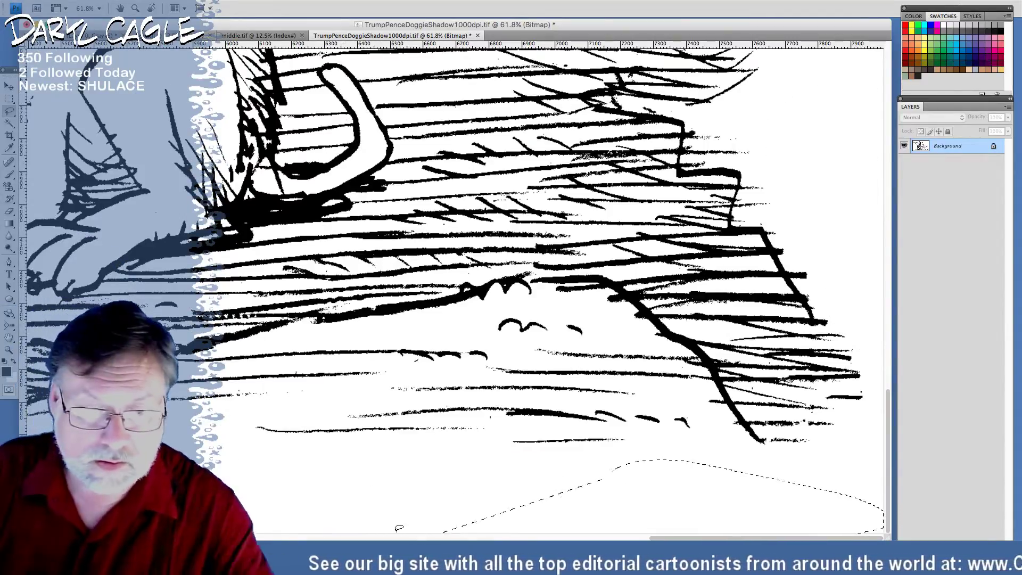
pyautogui.moveTo(152, 214)
pyautogui.mouseDown()
pyautogui.moveTo(156, 205)
pyautogui.moveTo(162, 222)
pyautogui.mouseUp()
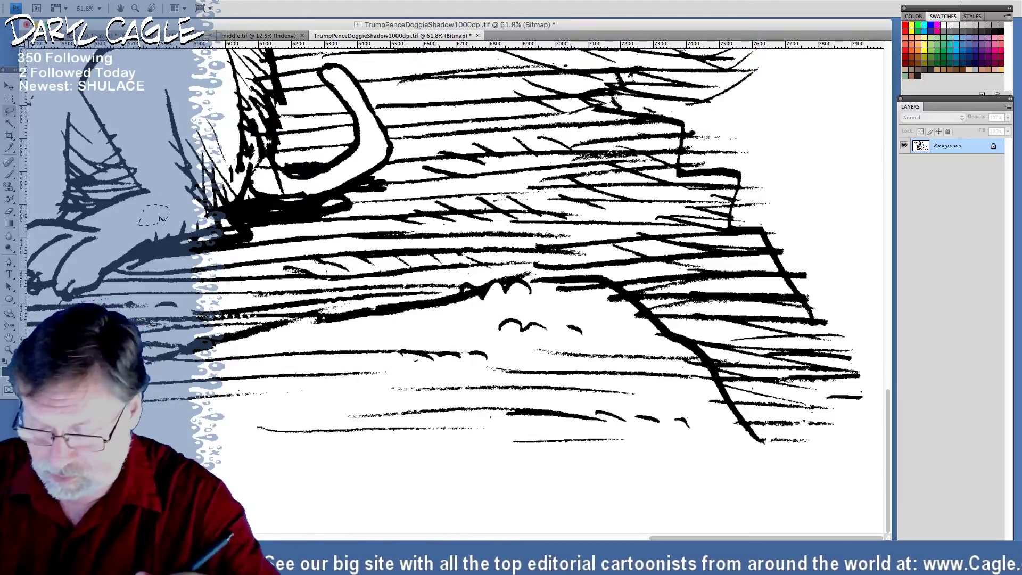
# Bring the whole cartoon into view and save the cleaned TrumpPenceDoggieShadow1000dpi.tif
pyautogui.hotkey('ctrl', '-')
pyautogui.hotkey('ctrl', '-')
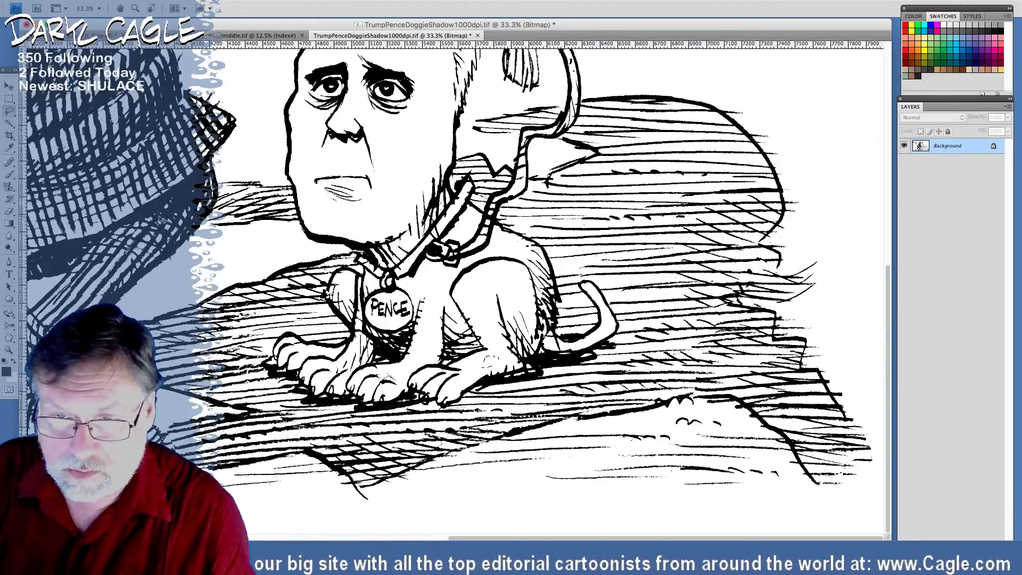
pyautogui.hotkey('ctrl', '-')
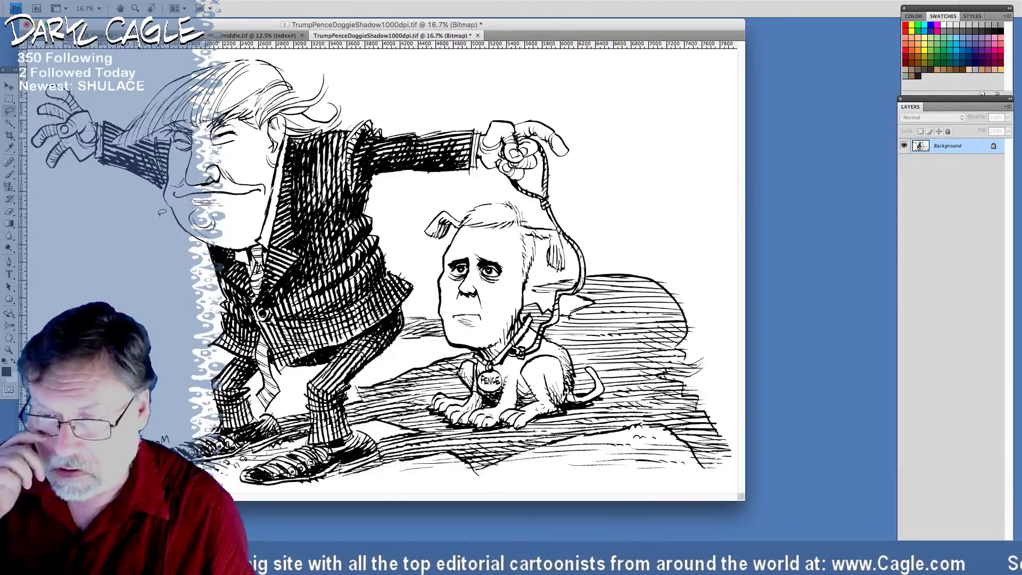
pyautogui.moveTo(202, 26); pyautogui.dragTo(325, 39)
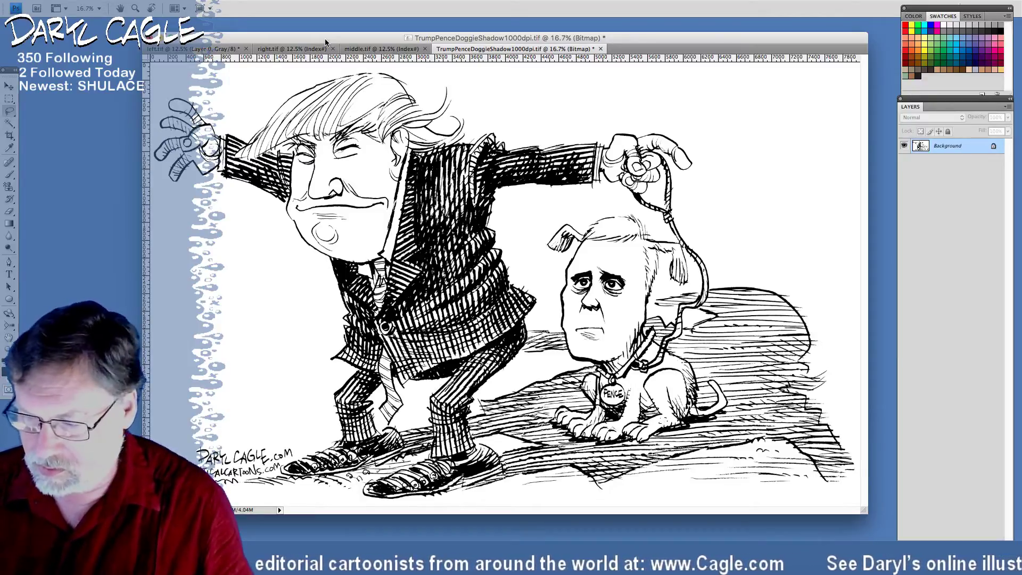
pyautogui.hotkey('ctrl', 's')
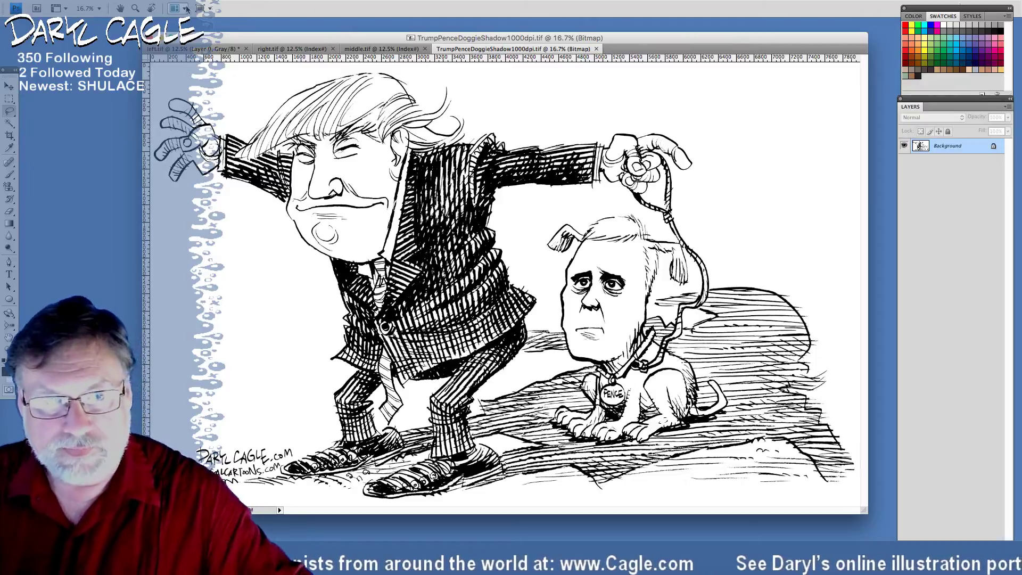
# Save a further version of the cartoon in the Pence Doggie folder as TrumpPenceDoggieShadow500dpiGray.tif, a TIFF with LZW compression
pyautogui.click(84, 0)
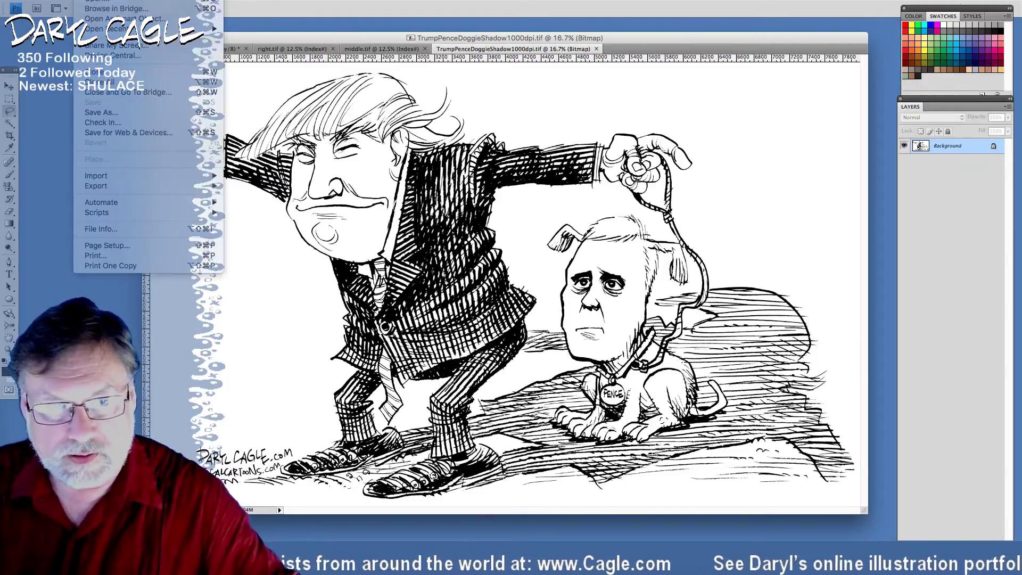
pyautogui.click(94, 113)
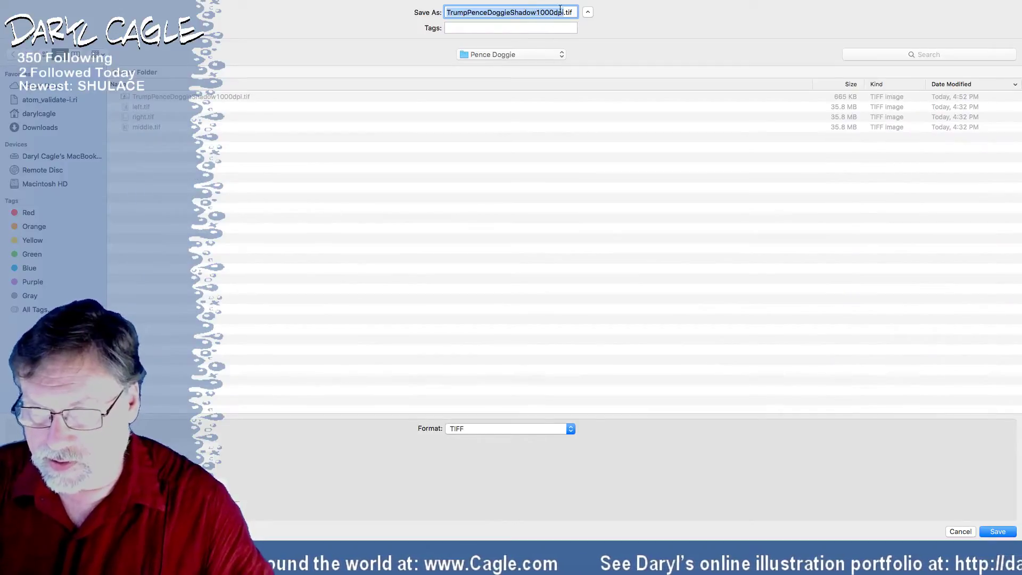
pyautogui.click(544, 13)
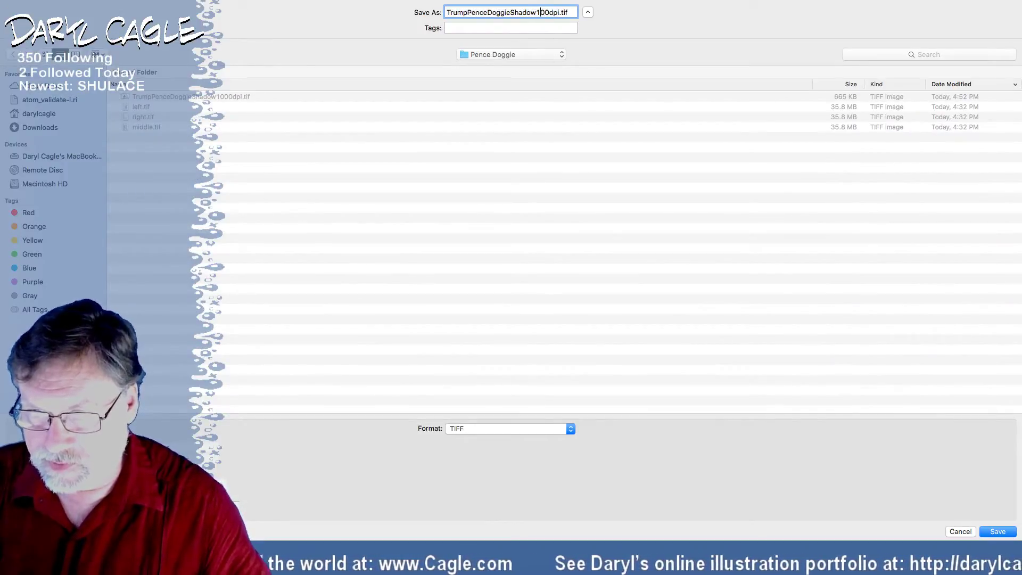
pyautogui.press('BackSpace')
pyautogui.press('BackSpace')
pyautogui.write('5')
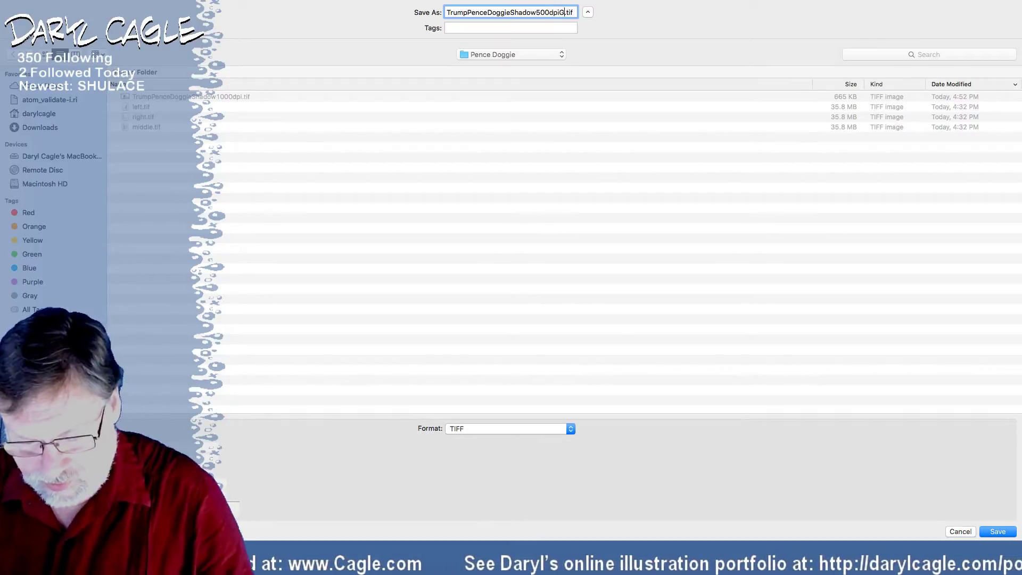
pyautogui.write('Gray')
pyautogui.press('Return')
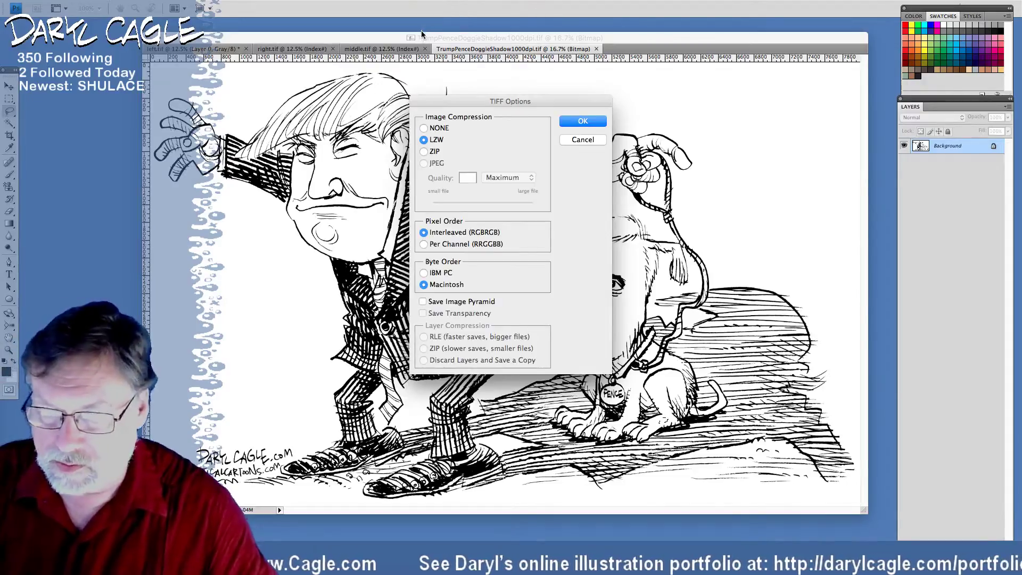
pyautogui.press('Return')
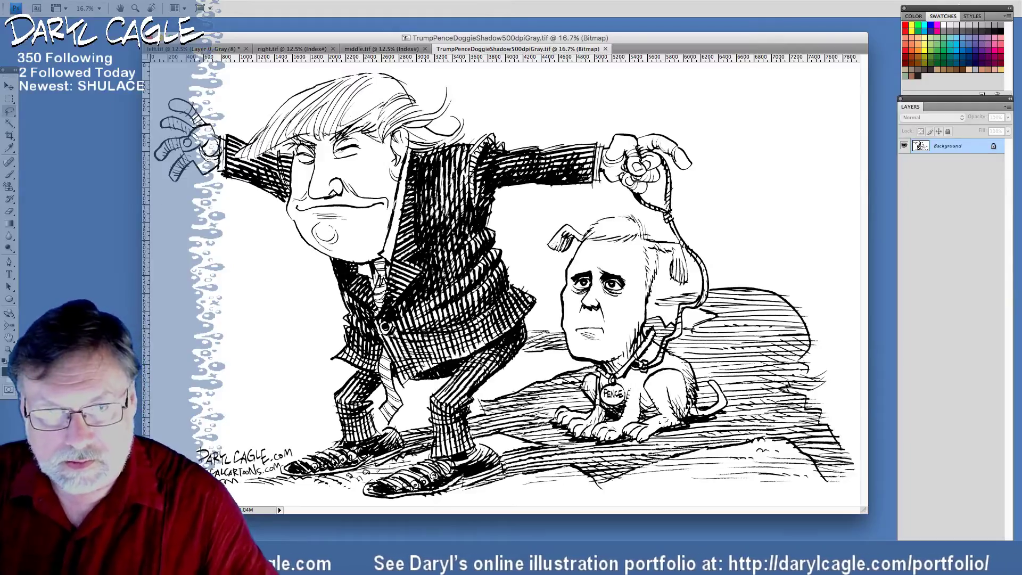
# Convert the bitmap image to grayscale at size ratio 1 and add 19 blank layers above the background
pyautogui.click(244, 2)
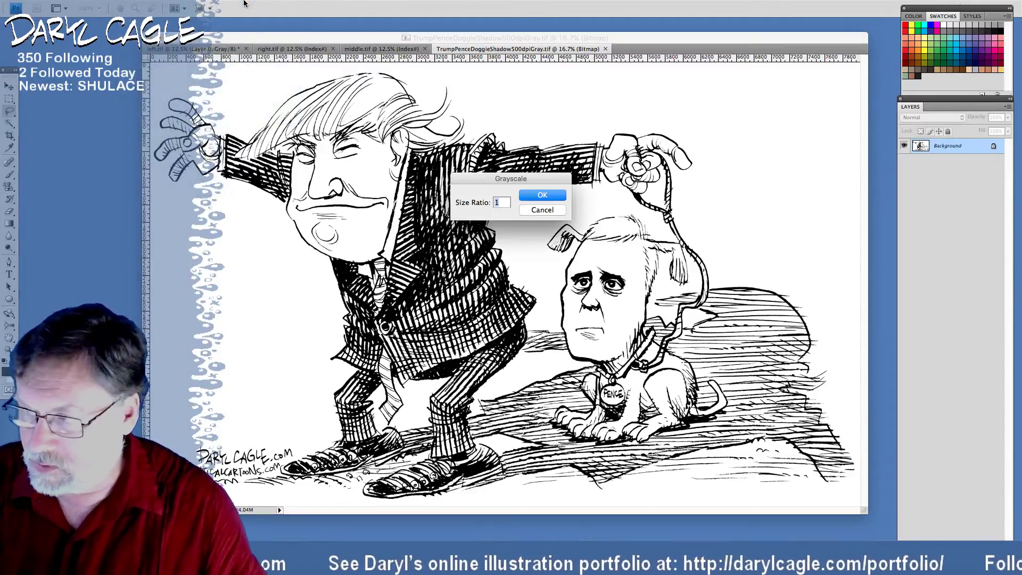
pyautogui.press('Return')
pyautogui.press('shift+super+n')
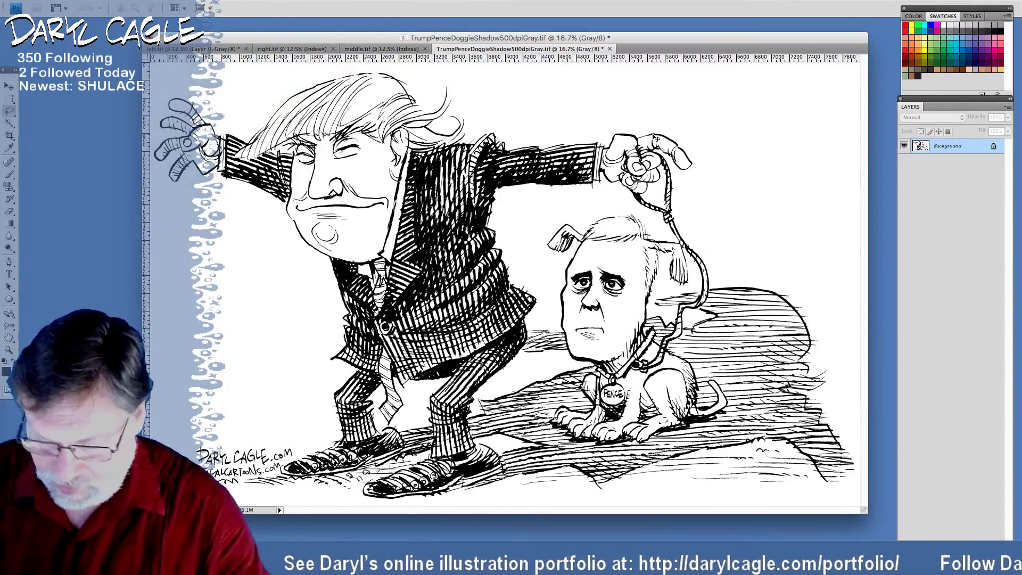
pyautogui.press('Return')
pyautogui.press('shift+super+n')
pyautogui.press('Return')
pyautogui.press('shift+super+n')
pyautogui.press('Return')
pyautogui.press('shift+super+n')
pyautogui.press('Return')
pyautogui.press('super+shift+n')
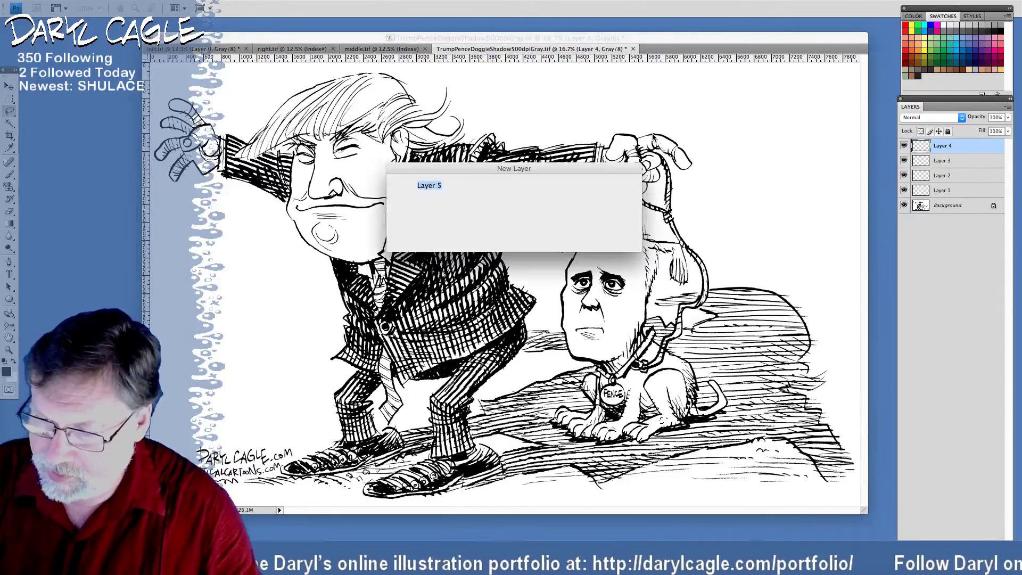
pyautogui.press('Return')
pyautogui.press('super+shift+n')
pyautogui.press('Return')
pyautogui.press('super+shift+n')
pyautogui.press('Return')
pyautogui.press('super+shift+n')
pyautogui.press('Return')
pyautogui.press('super+shift+n')
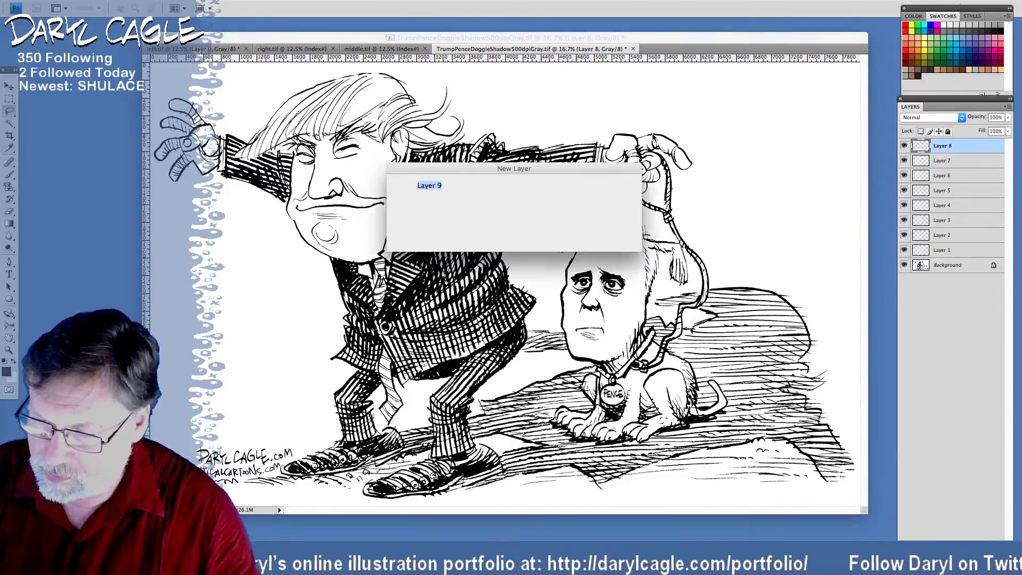
pyautogui.press('Return')
pyautogui.press('super+shift+n')
pyautogui.press('Return')
pyautogui.press('super+shift+n')
pyautogui.press('Return')
pyautogui.press('super+shift+n')
pyautogui.press('Return')
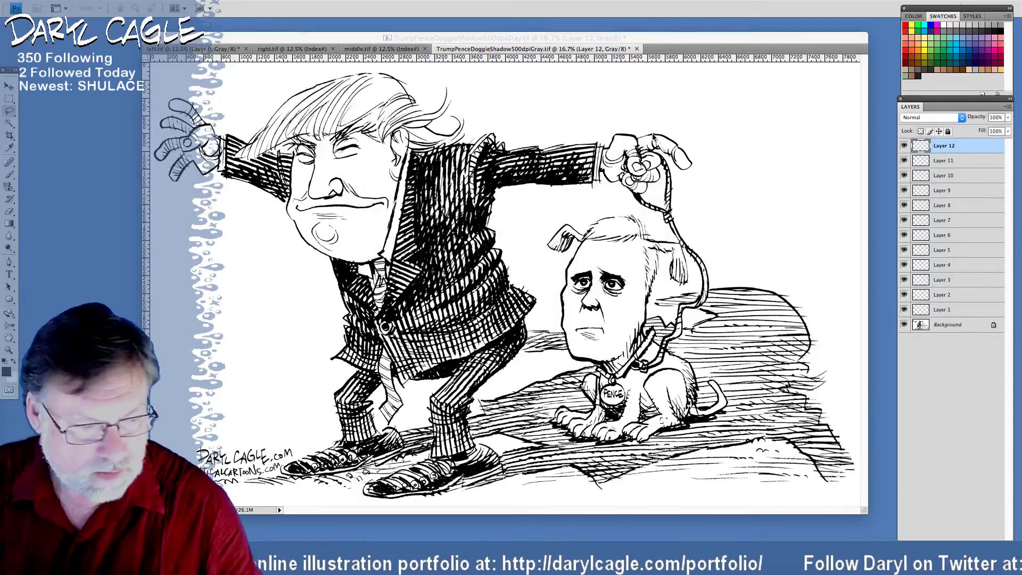
pyautogui.press('super+shift+n')
pyautogui.press('Return')
pyautogui.press('super+shift+n')
pyautogui.press('Return')
pyautogui.press('super+shift+n')
pyautogui.press('Return')
pyautogui.press('super+shift+n')
pyautogui.press('Return')
pyautogui.press('super+shift+n')
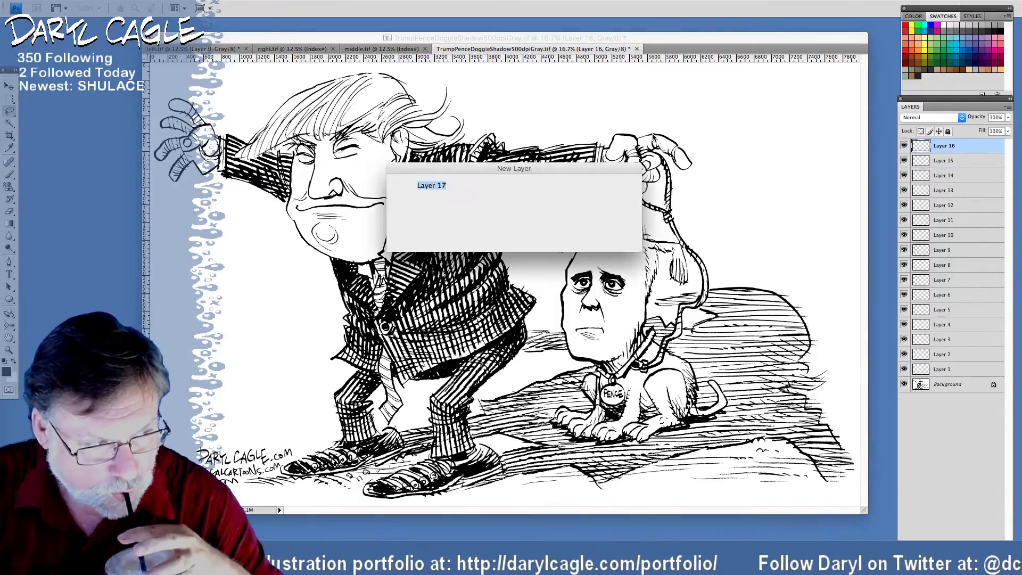
pyautogui.press('Return')
pyautogui.press('super+shift+n')
pyautogui.press('Return')
pyautogui.press('super+shift+n')
pyautogui.press('Return')
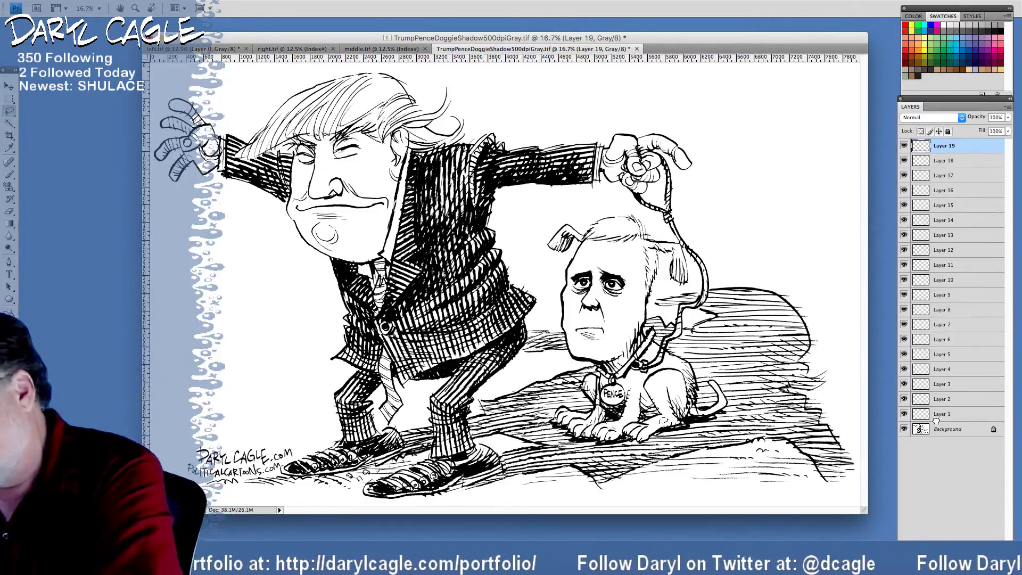
# Turn the locked background into a regular layer and move it above all the blank layers
pyautogui.doubleClick(959, 430)
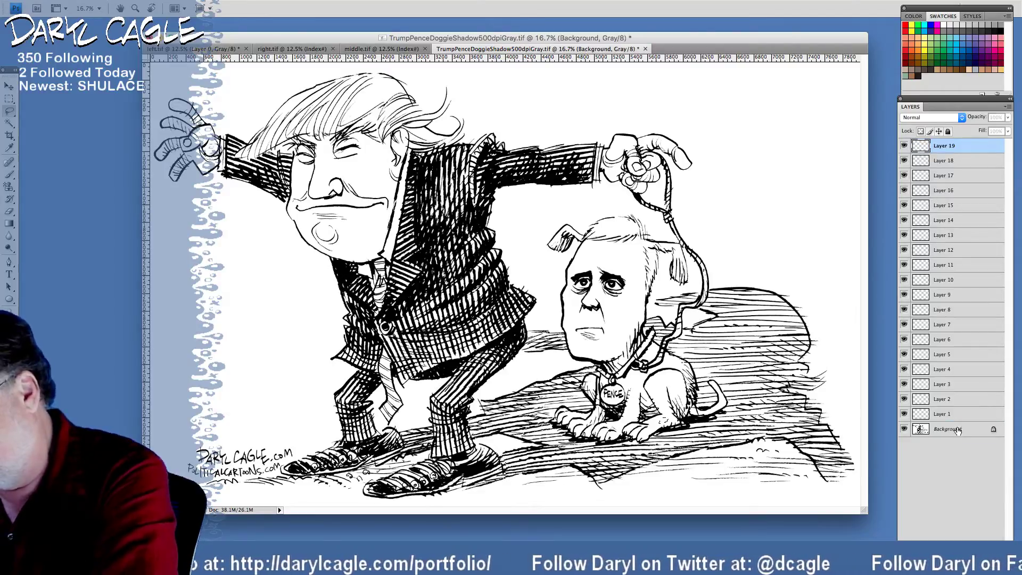
pyautogui.press('Return')
pyautogui.moveTo(949, 431); pyautogui.dragTo(948, 139)
pyautogui.moveTo(940, 433); pyautogui.dragTo(935, 154)
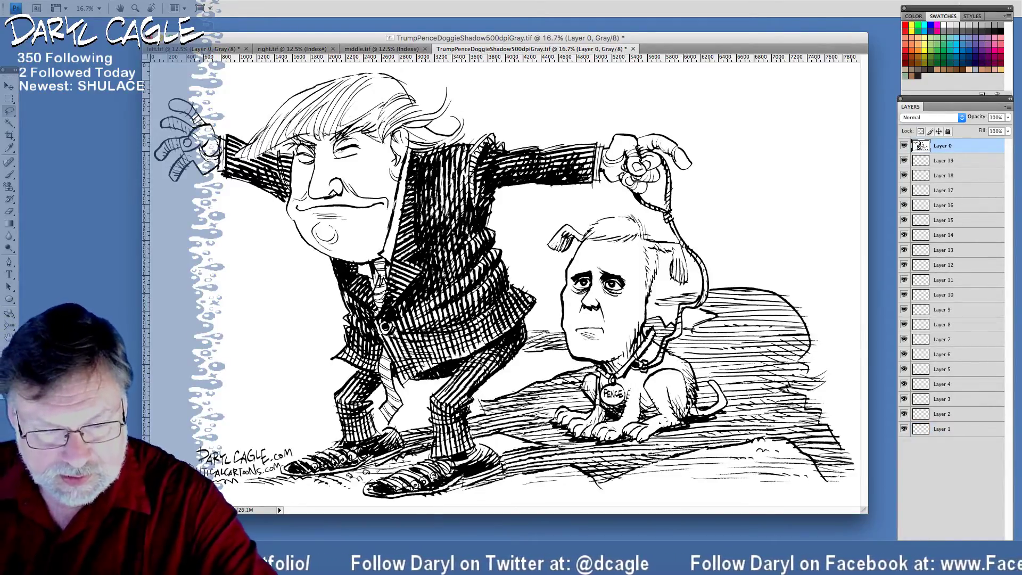
# Select the white areas of the line-art layer with Color Range, sampled colors at fuzziness 153, and delete them
pyautogui.press('super+a')
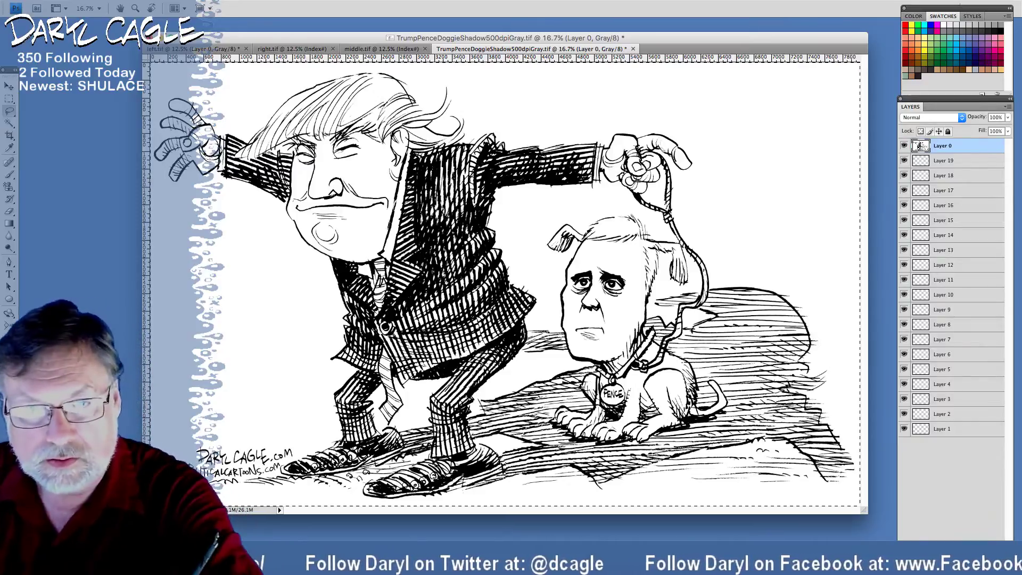
pyautogui.click(191, 0)
pyautogui.click(213, 72)
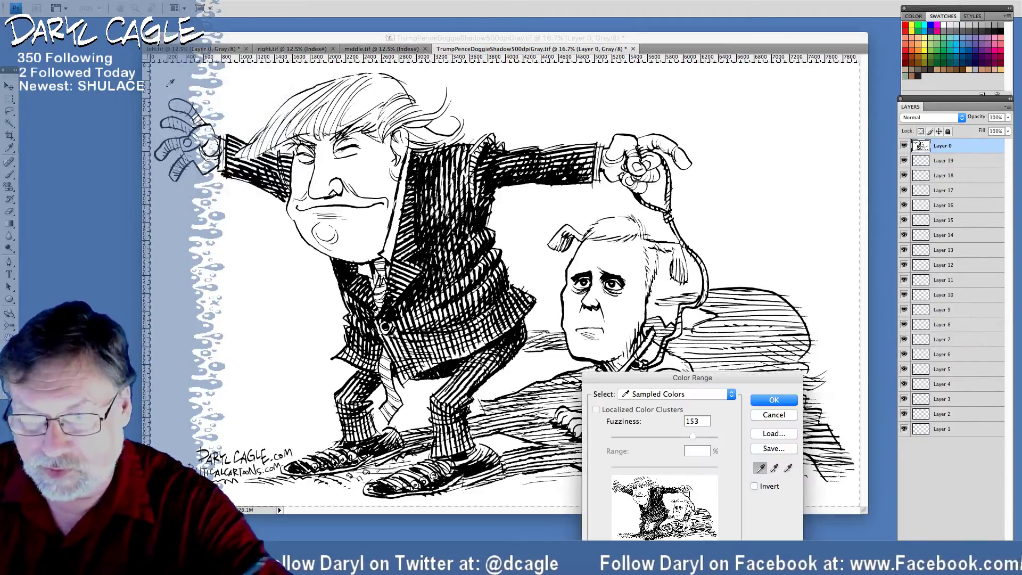
pyautogui.press('Return')
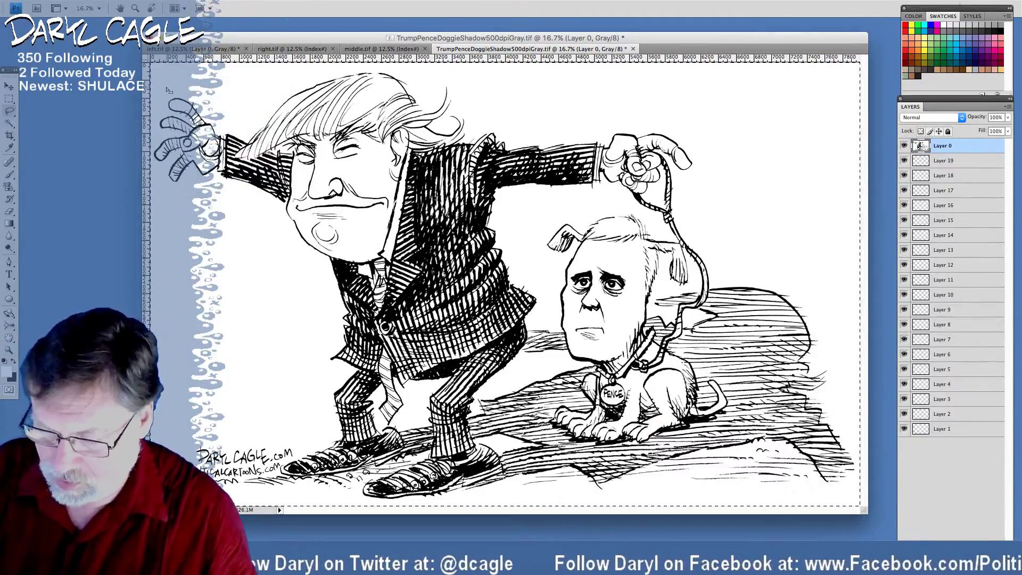
pyautogui.press('Delete')
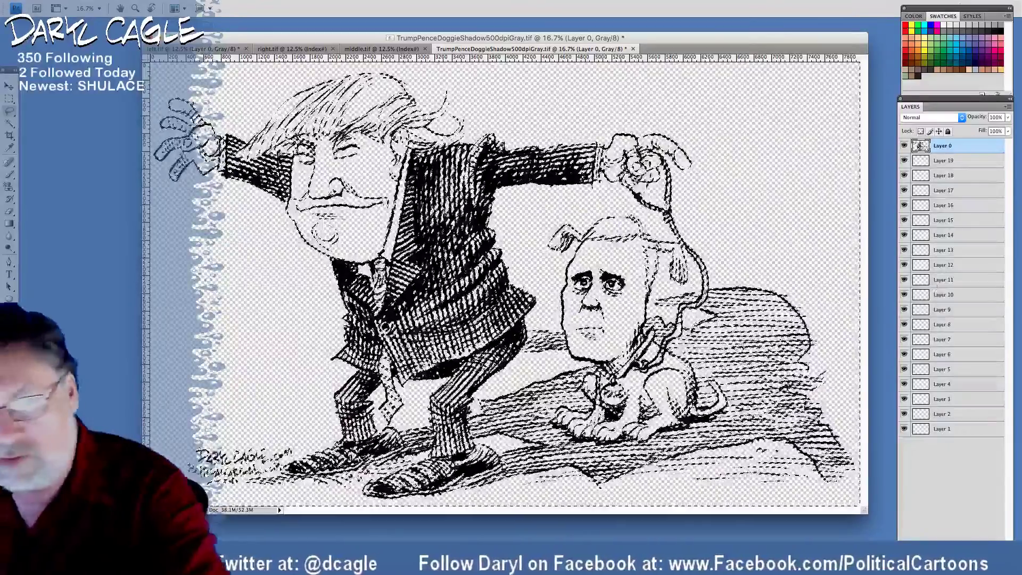
# Invert the selection to pick the remaining black lines of the cartoon
pyautogui.click(160, 0)
pyautogui.moveTo(194, 0)
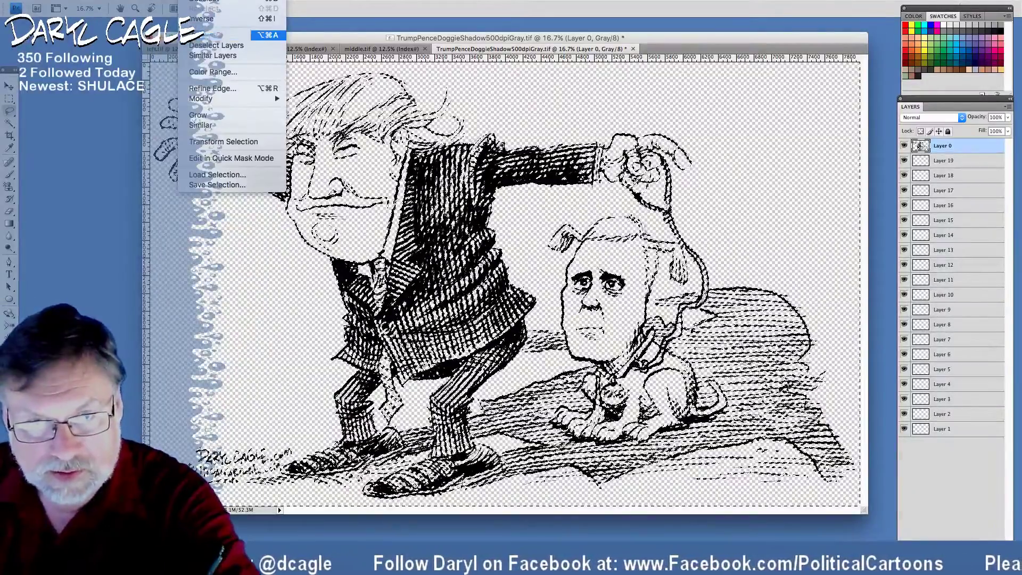
pyautogui.click(202, 19)
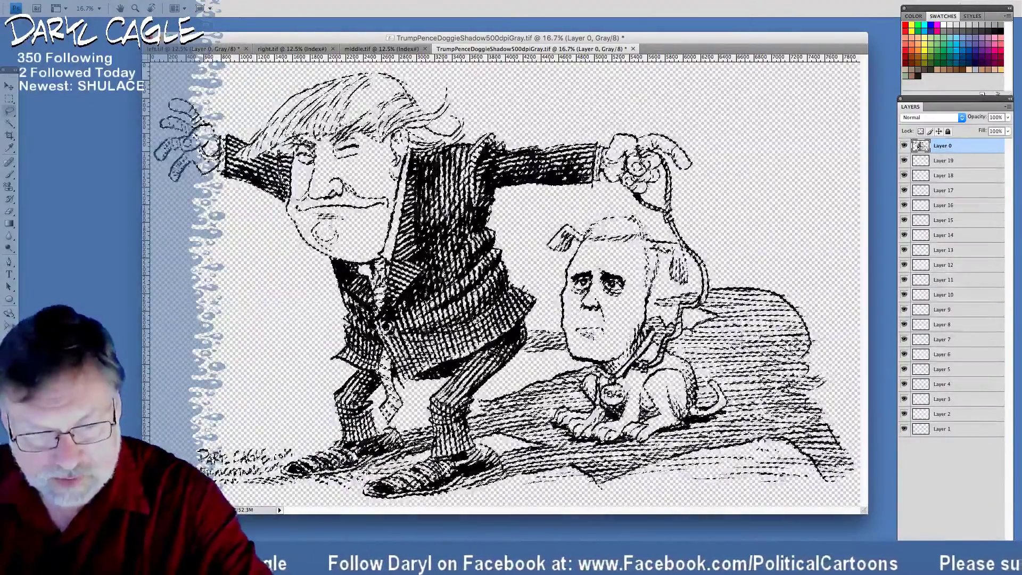
# Set the foreground color to a full black with C, M and Y each at 100%, alongside K 100%
pyautogui.click(7, 371)
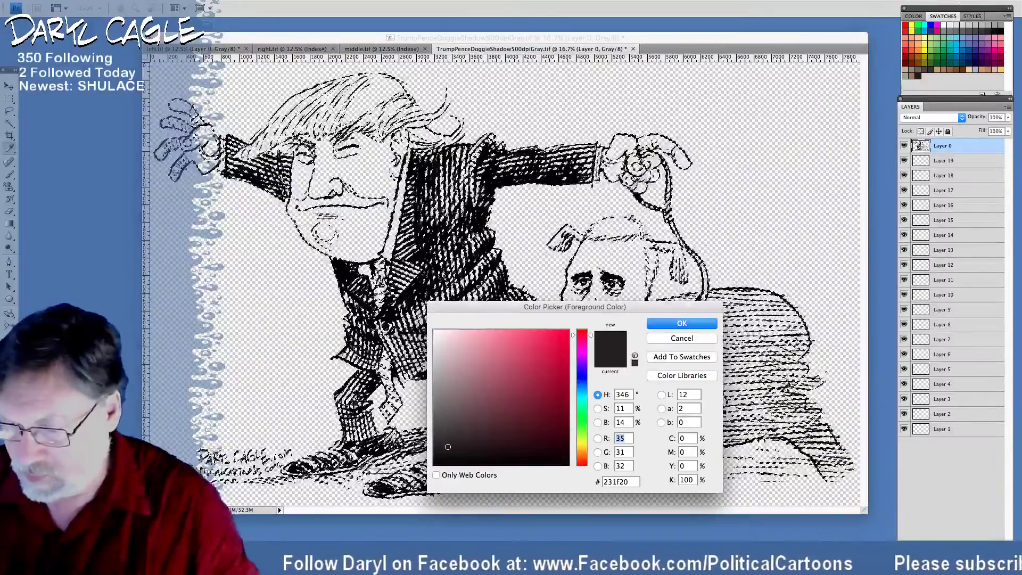
pyautogui.click(693, 437)
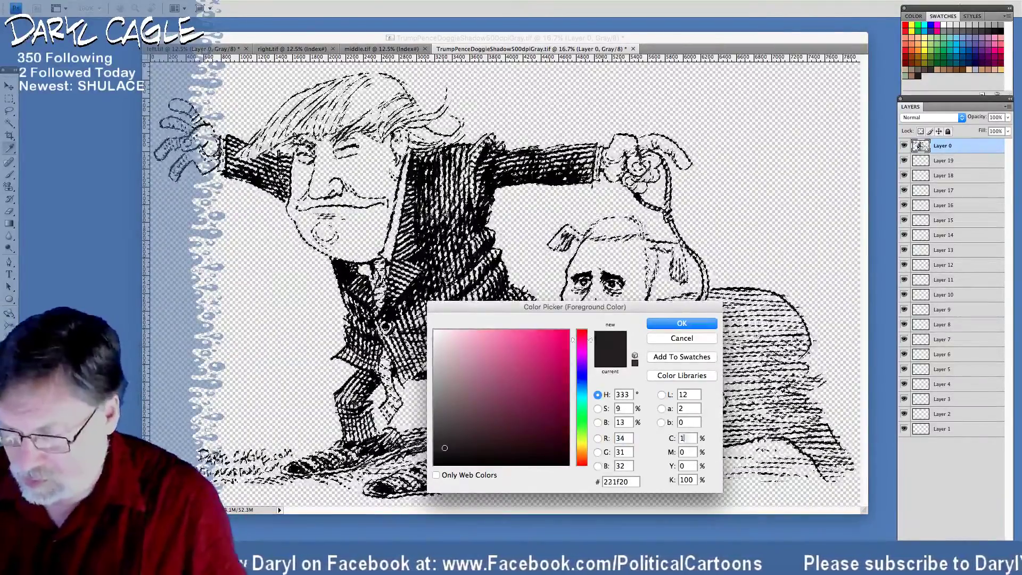
pyautogui.write('100')
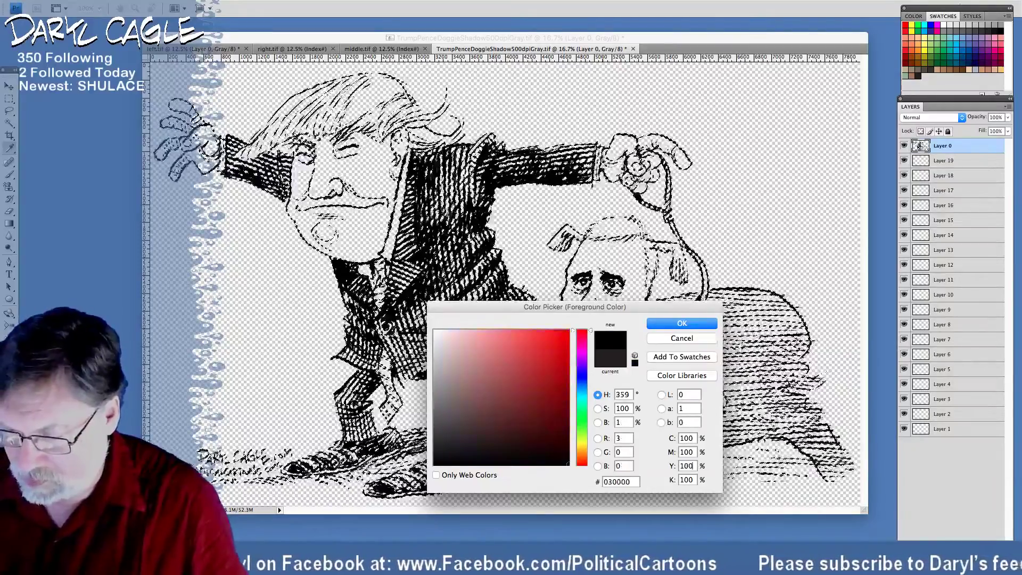
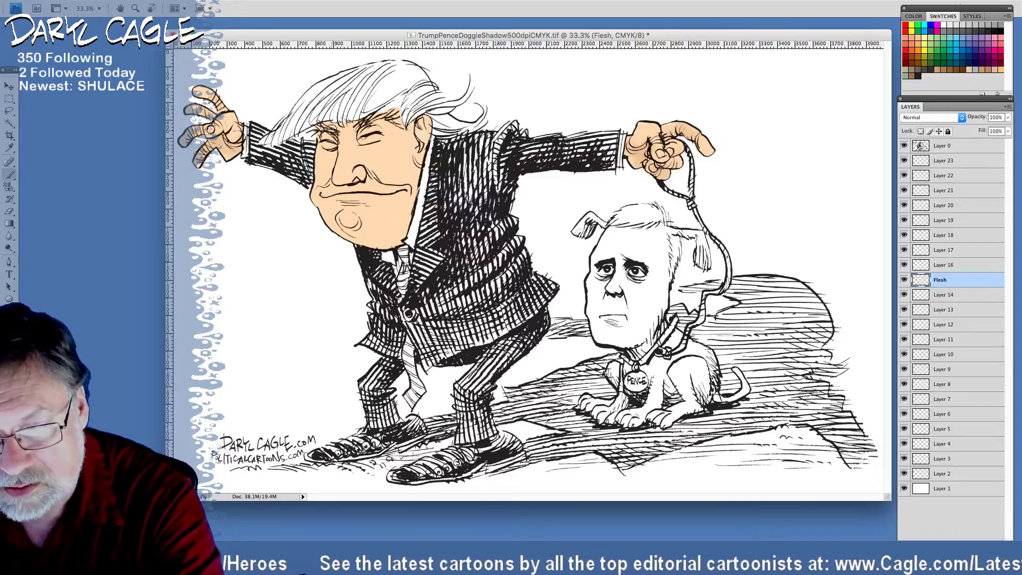
# Brush more flesh tone over the standing man's cheek and chin on the Flesh layer, and undo the last stroke
pyautogui.moveTo(420, 141); pyautogui.dragTo(420, 152)
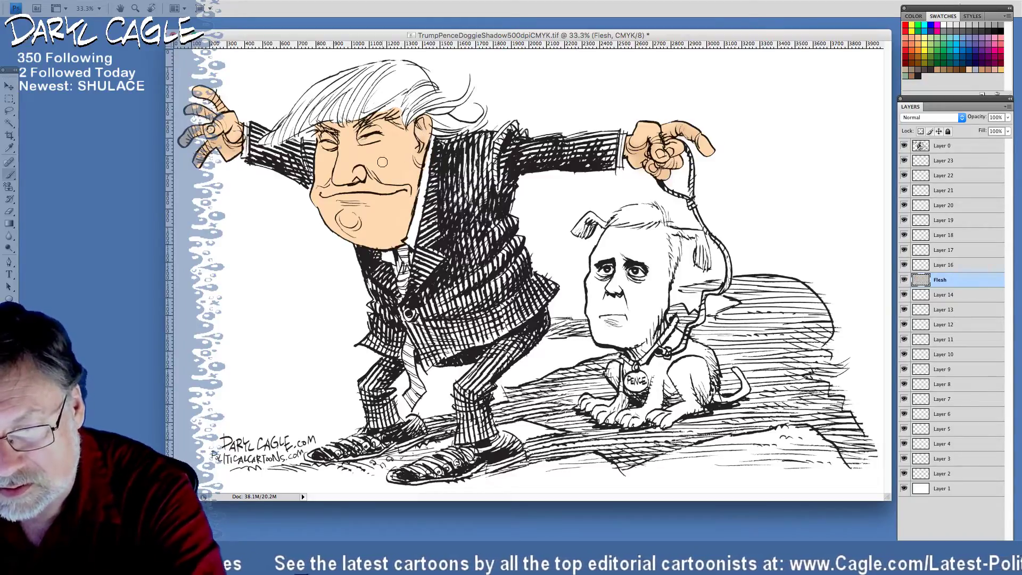
pyautogui.moveTo(345, 206)
pyautogui.mouseDown()
pyautogui.moveTo(370, 203)
pyautogui.moveTo(333, 205)
pyautogui.moveTo(335, 226)
pyautogui.moveTo(367, 242)
pyautogui.moveTo(364, 231)
pyautogui.moveTo(401, 239)
pyautogui.mouseUp()
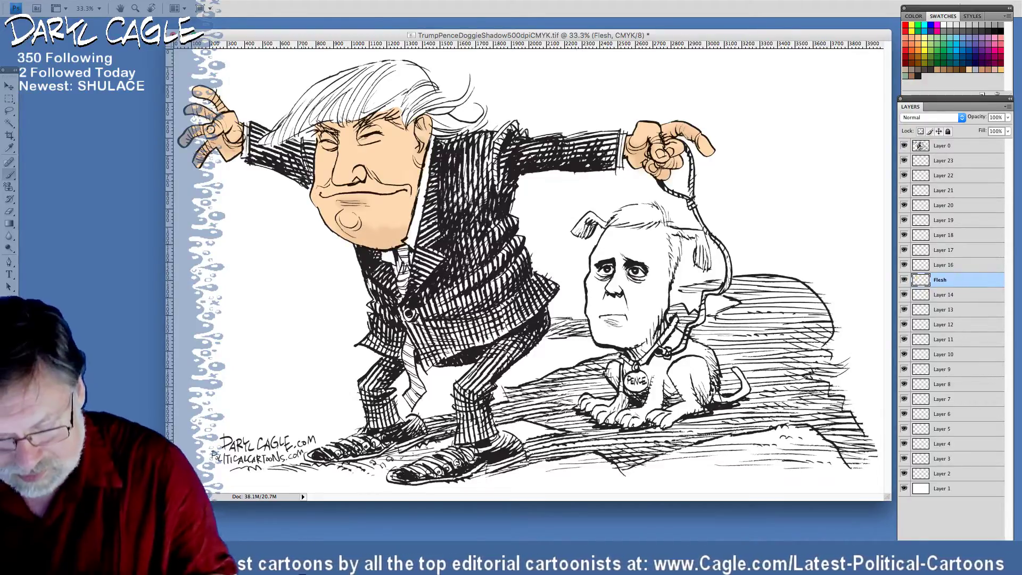
pyautogui.press('super+z')
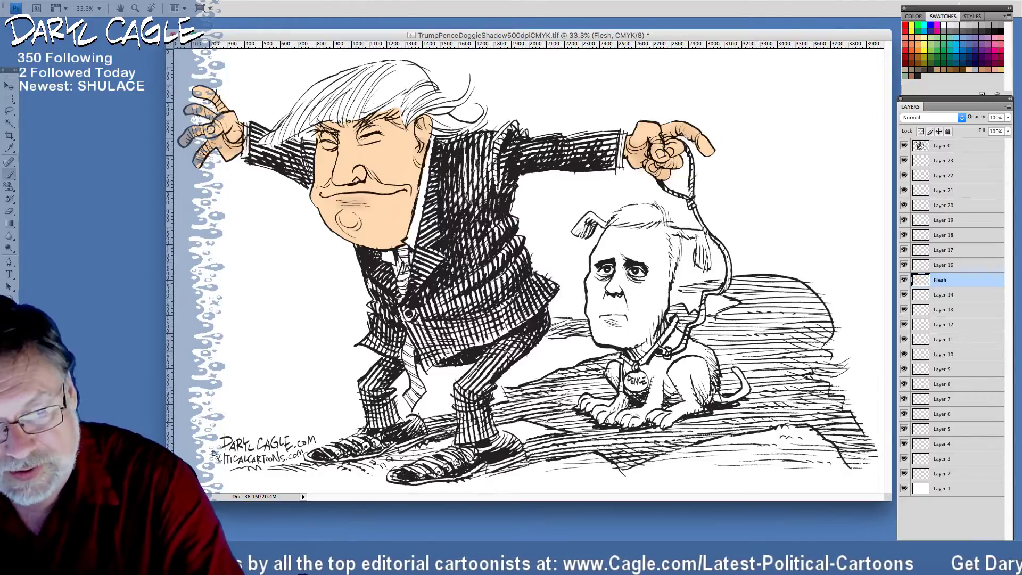
# Set the foreground color to white, with C, M, Y and K all at 0%
pyautogui.click(8, 371)
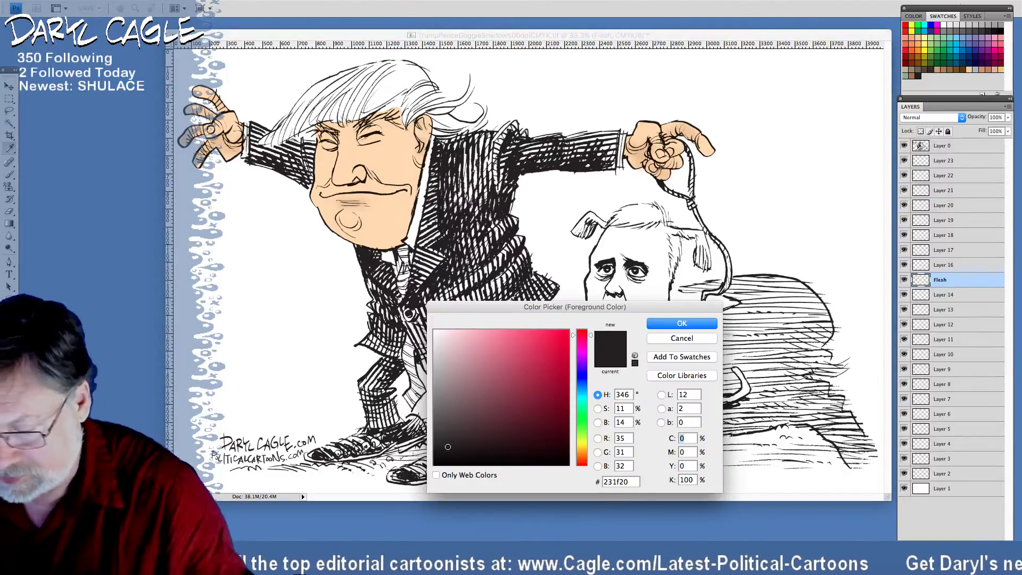
pyautogui.press('Tab')
pyautogui.press('Tab')
pyautogui.press('Tab')
pyautogui.press('Return')
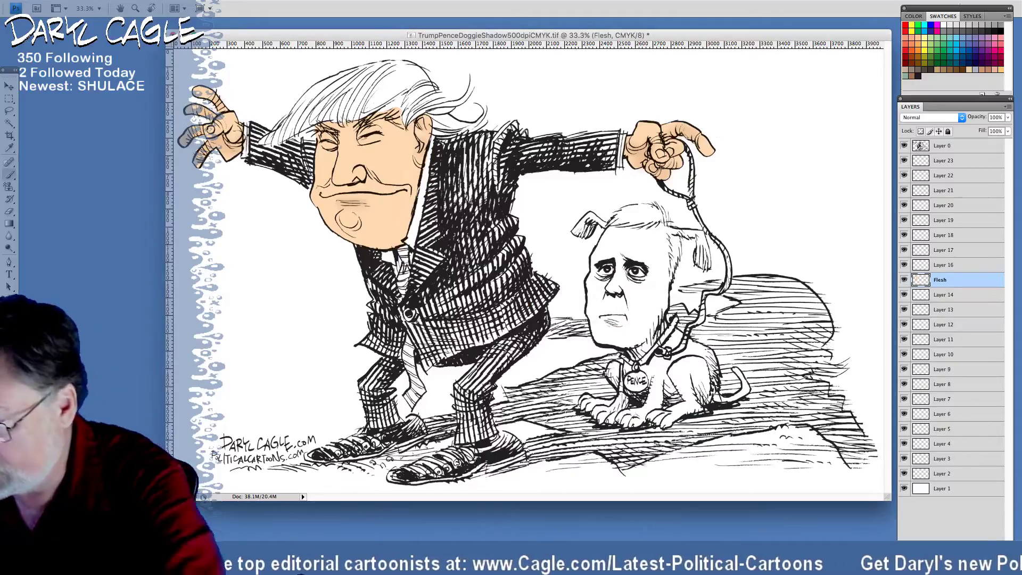
# Paint white accents on the standing man's eyes, face and raised hand on Layer 16, above the Flesh layer
pyautogui.hotkey('alt', ']')
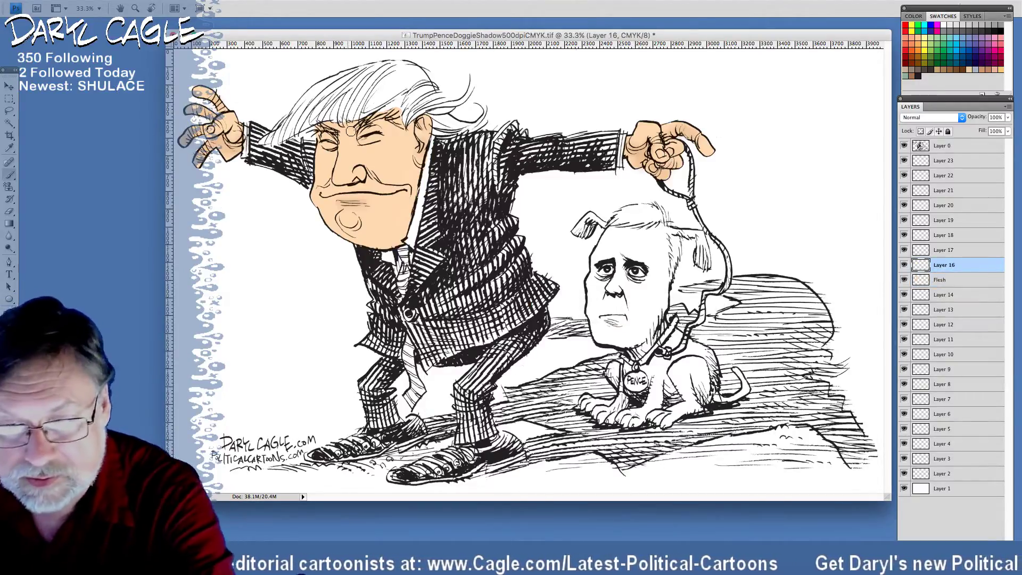
pyautogui.moveTo(366, 133)
pyautogui.mouseDown()
pyautogui.moveTo(388, 131)
pyautogui.moveTo(365, 141)
pyautogui.moveTo(321, 129)
pyautogui.moveTo(329, 144)
pyautogui.moveTo(319, 130)
pyautogui.moveTo(328, 143)
pyautogui.moveTo(318, 132)
pyautogui.moveTo(321, 141)
pyautogui.moveTo(377, 135)
pyautogui.moveTo(342, 166)
pyautogui.moveTo(345, 135)
pyautogui.moveTo(336, 179)
pyautogui.moveTo(360, 169)
pyautogui.moveTo(337, 174)
pyautogui.moveTo(340, 122)
pyautogui.moveTo(335, 183)
pyautogui.moveTo(323, 116)
pyautogui.mouseUp()
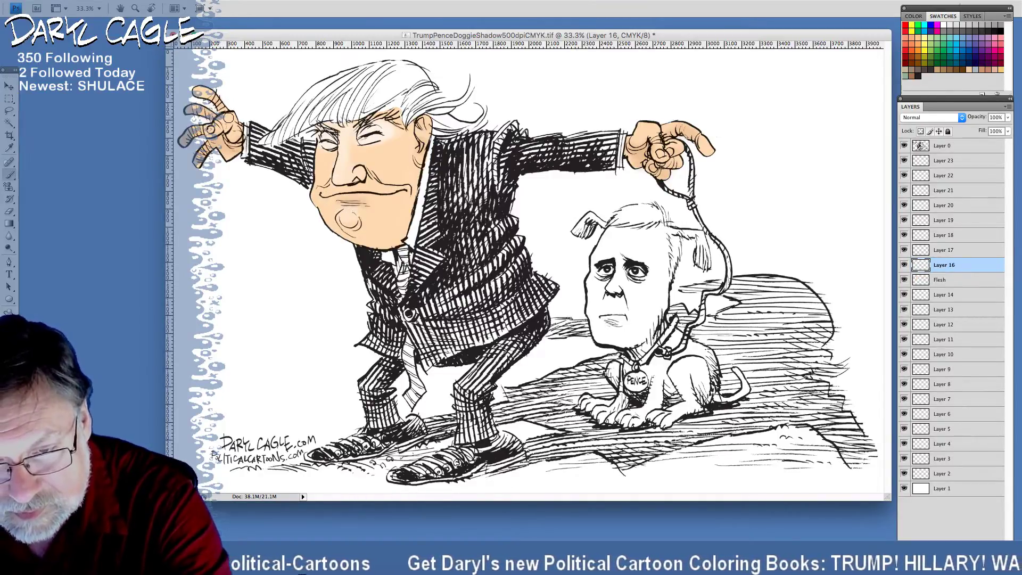
pyautogui.moveTo(211, 129)
pyautogui.mouseDown()
pyautogui.moveTo(214, 101)
pyautogui.moveTo(238, 144)
pyautogui.mouseUp()
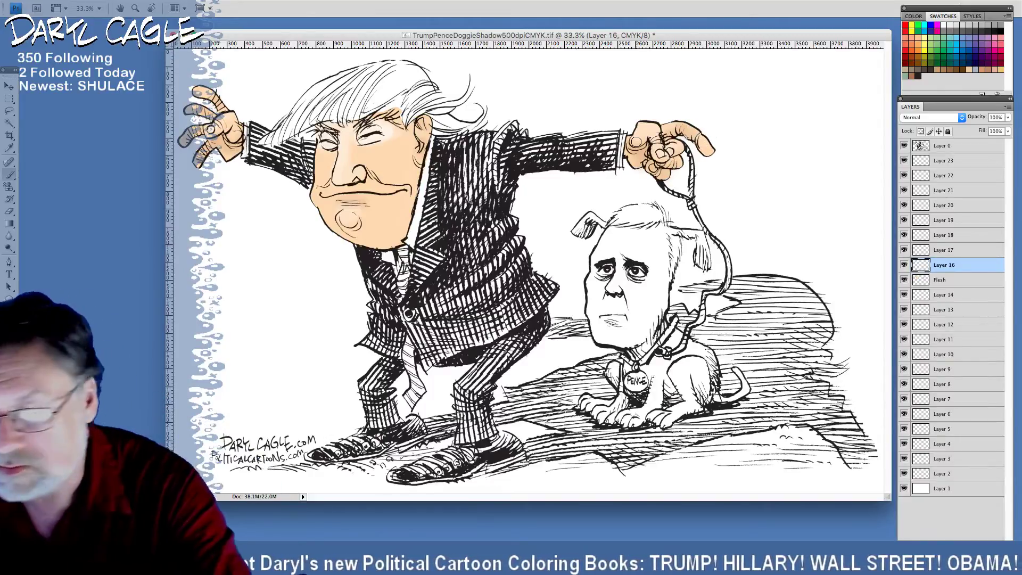
# Fill the standing man's hair with a light yellow pattern on Layer 17 using the Pattern Stamp tool
pyautogui.click(952, 252)
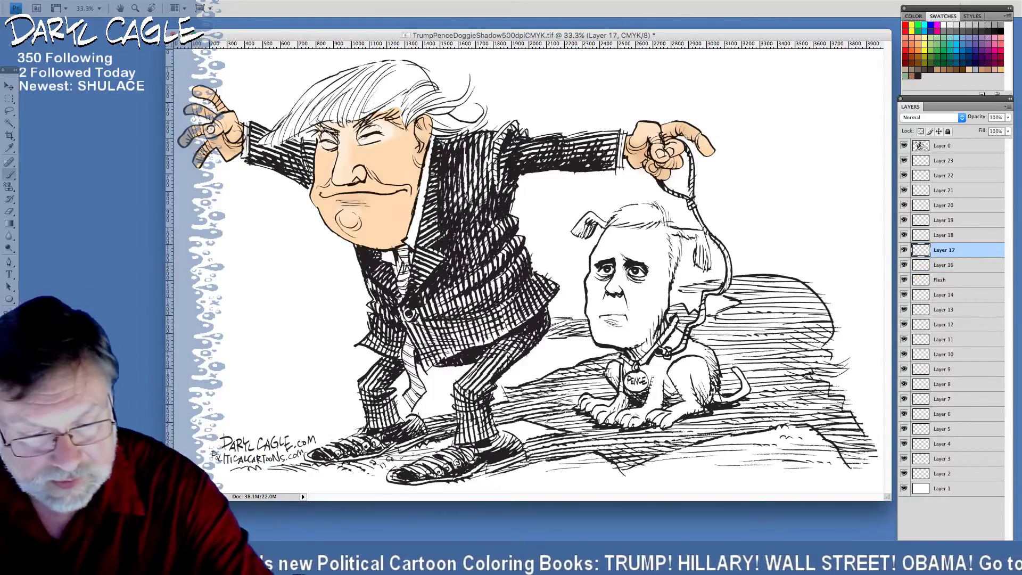
pyautogui.click(10, 188)
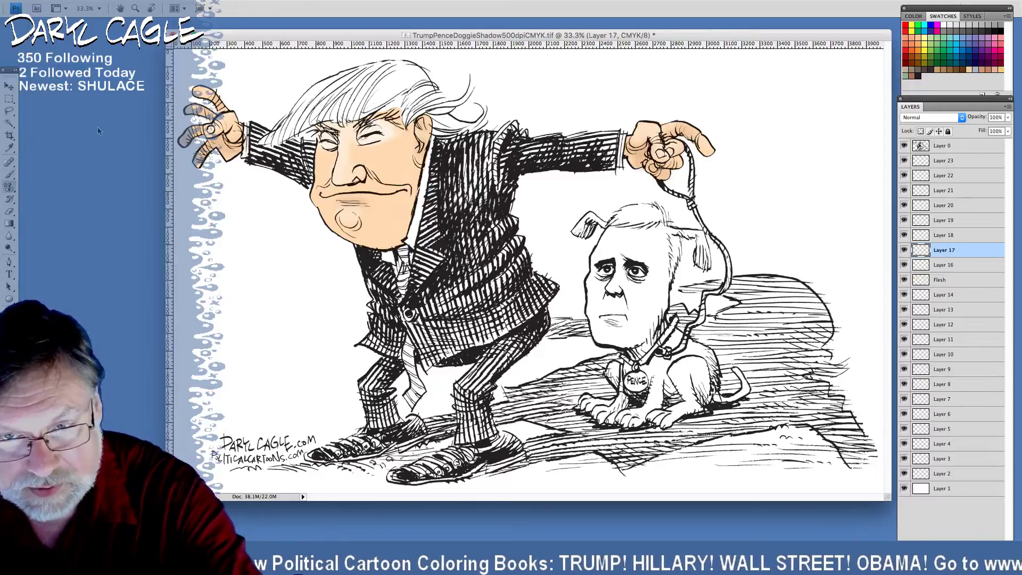
pyautogui.click(261, 1)
pyautogui.doubleClick(260, 30)
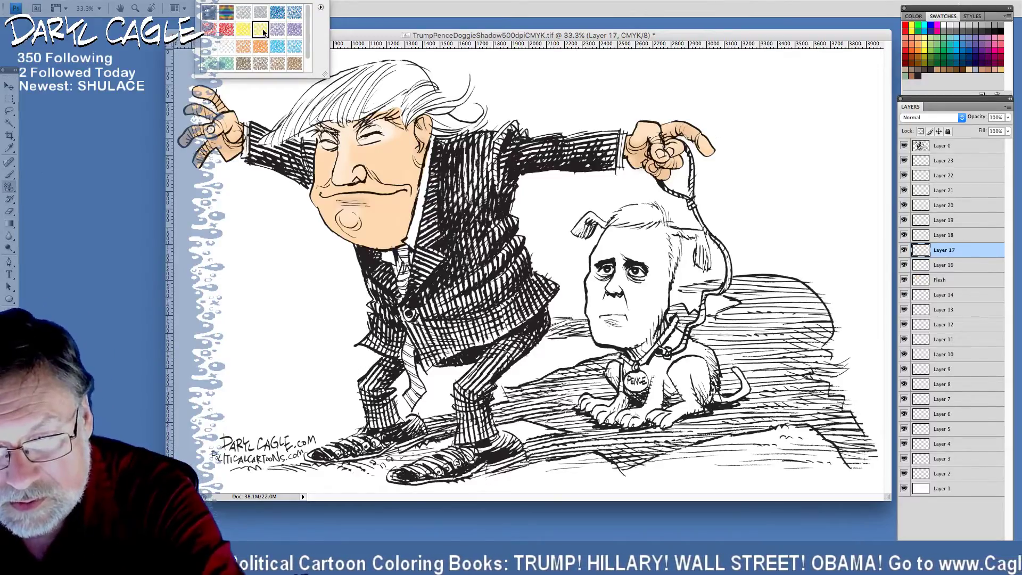
pyautogui.moveTo(423, 76)
pyautogui.mouseDown()
pyautogui.moveTo(355, 111)
pyautogui.moveTo(363, 82)
pyautogui.moveTo(393, 65)
pyautogui.moveTo(316, 119)
pyautogui.moveTo(357, 76)
pyautogui.moveTo(331, 118)
pyautogui.moveTo(319, 105)
pyautogui.moveTo(341, 80)
pyautogui.moveTo(270, 137)
pyautogui.moveTo(341, 94)
pyautogui.moveTo(401, 76)
pyautogui.moveTo(371, 84)
pyautogui.moveTo(412, 81)
pyautogui.moveTo(408, 92)
pyautogui.moveTo(426, 94)
pyautogui.moveTo(430, 110)
pyautogui.moveTo(460, 125)
pyautogui.moveTo(445, 96)
pyautogui.moveTo(405, 86)
pyautogui.moveTo(419, 93)
pyautogui.moveTo(386, 102)
pyautogui.moveTo(388, 63)
pyautogui.moveTo(407, 65)
pyautogui.moveTo(329, 92)
pyautogui.moveTo(280, 139)
pyautogui.mouseUp()
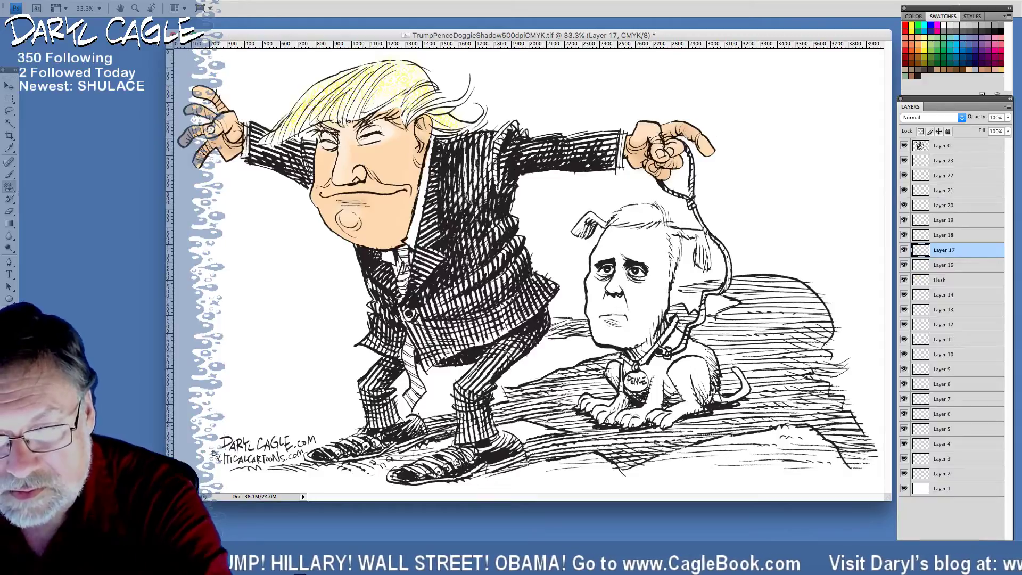
# Shade the hair on Layer 17 with the light orange pattern, using a smaller stamp brush
pyautogui.click(213, 1)
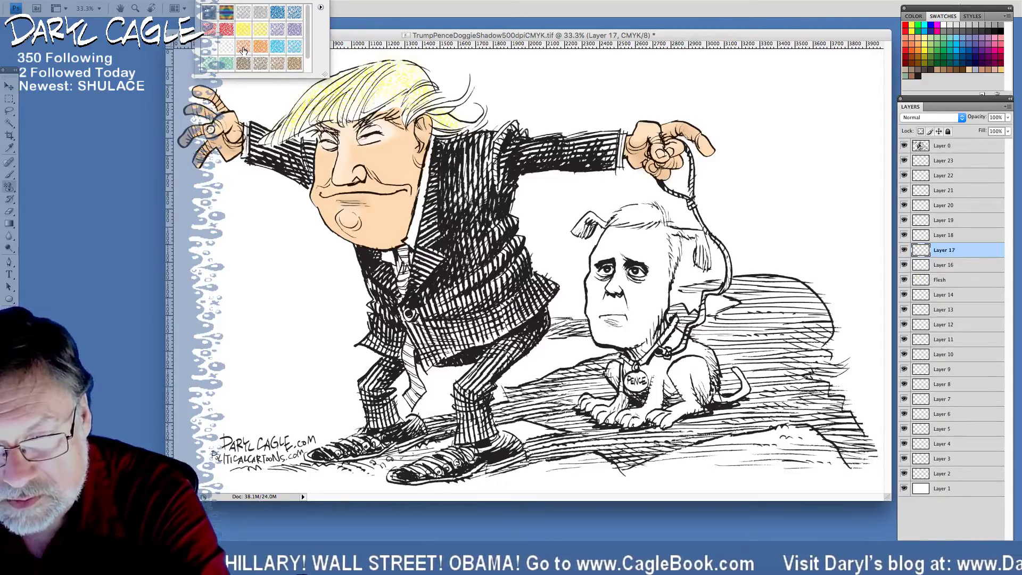
pyautogui.click(240, 48)
pyautogui.click(193, 2)
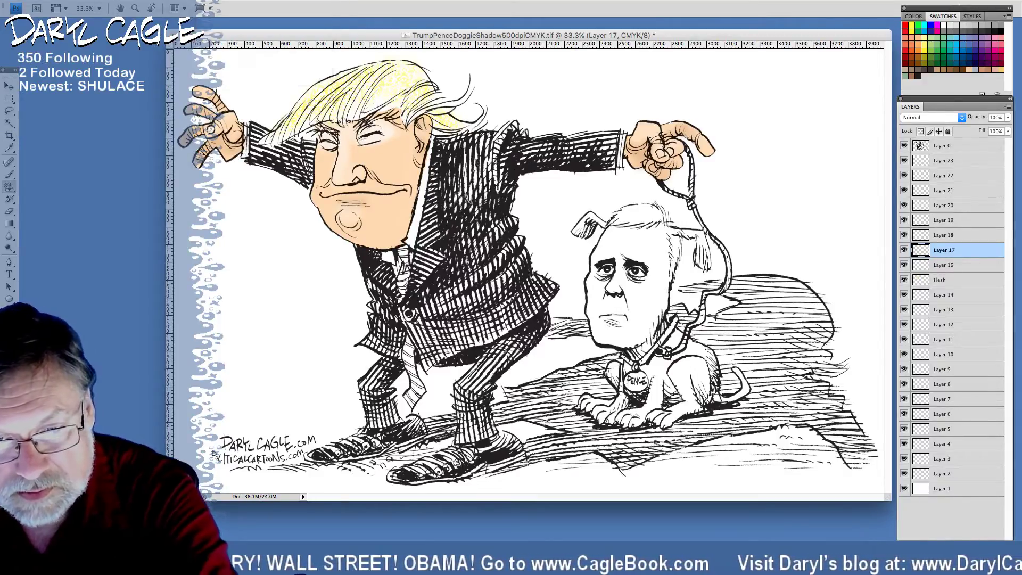
pyautogui.click(39, 1)
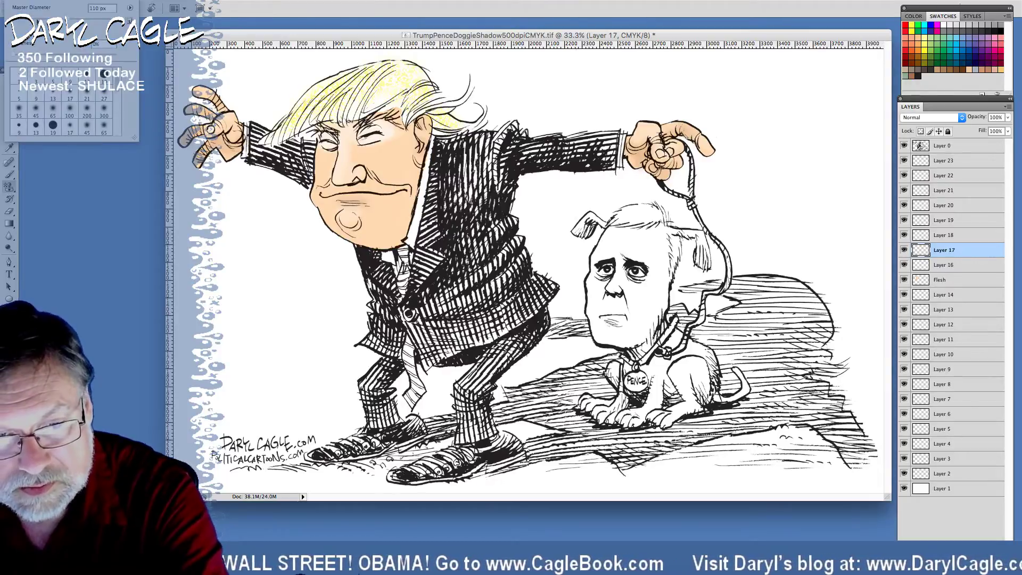
pyautogui.moveTo(26, 25); pyautogui.dragTo(24, 25)
pyautogui.click(435, 92)
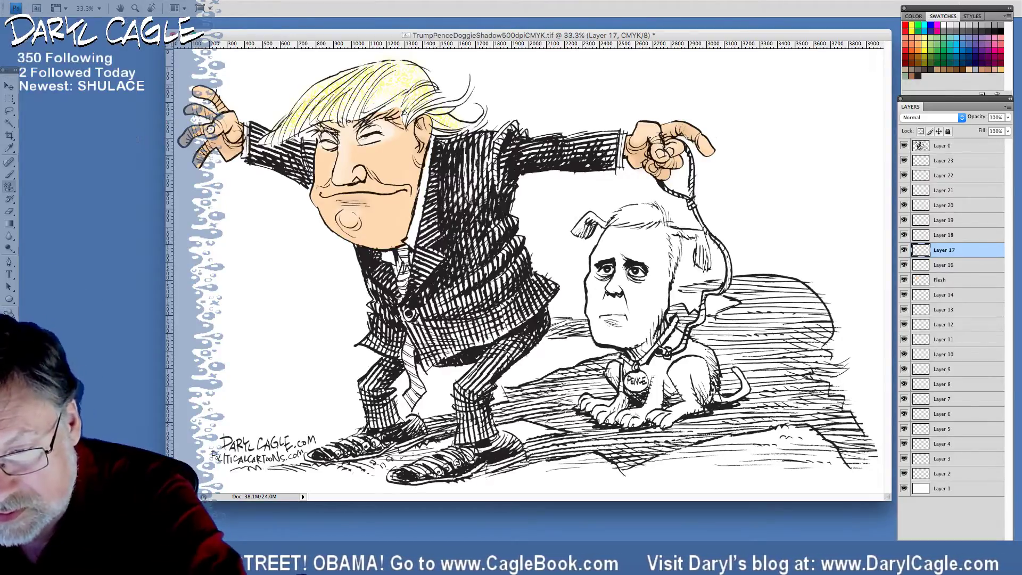
pyautogui.moveTo(422, 82)
pyautogui.mouseDown()
pyautogui.moveTo(382, 108)
pyautogui.moveTo(379, 71)
pyautogui.moveTo(408, 61)
pyautogui.mouseUp()
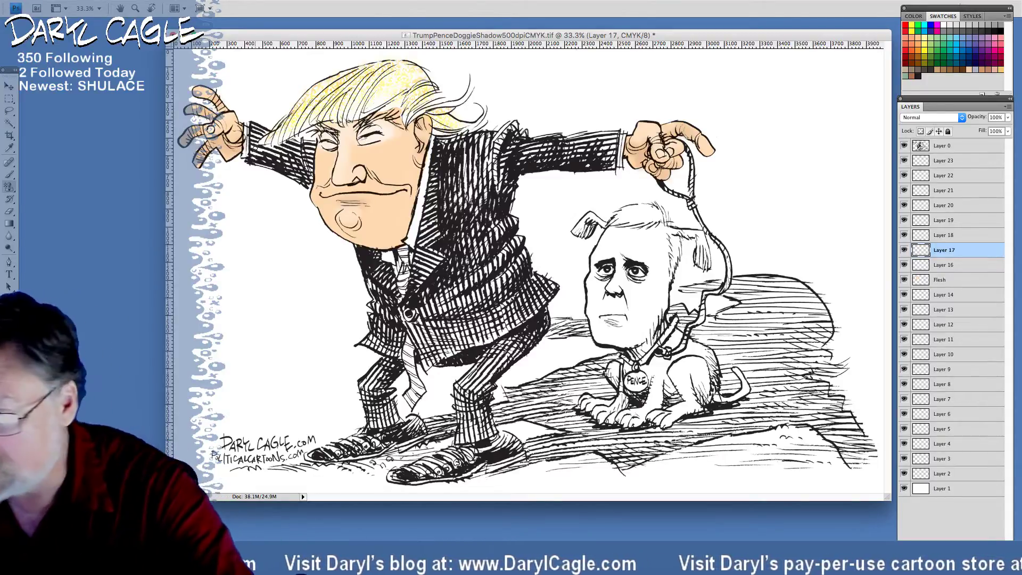
# Rename Layer 9 as Suit
pyautogui.doubleClick(939, 370)
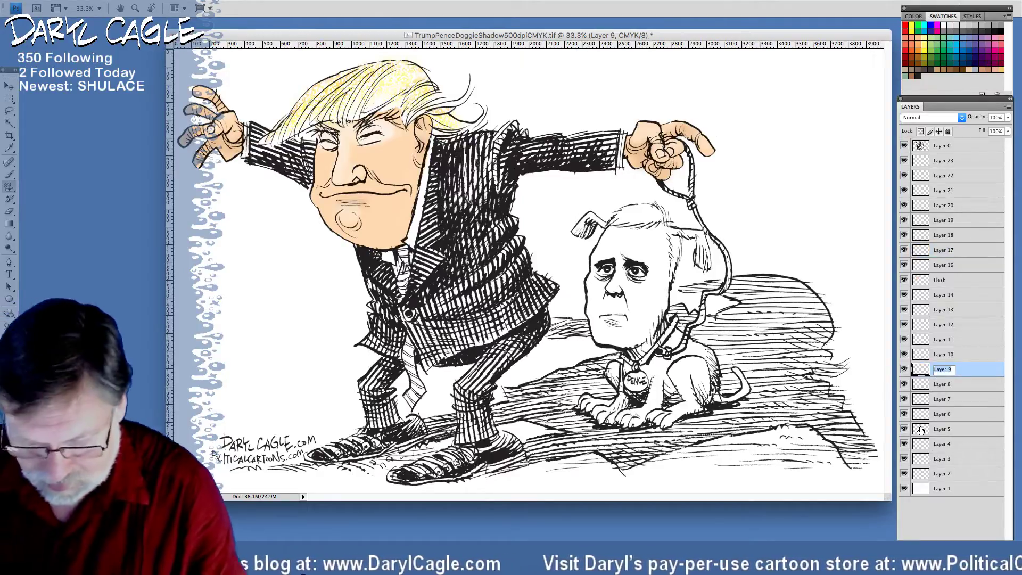
pyautogui.write('Suit')
pyautogui.press('Return')
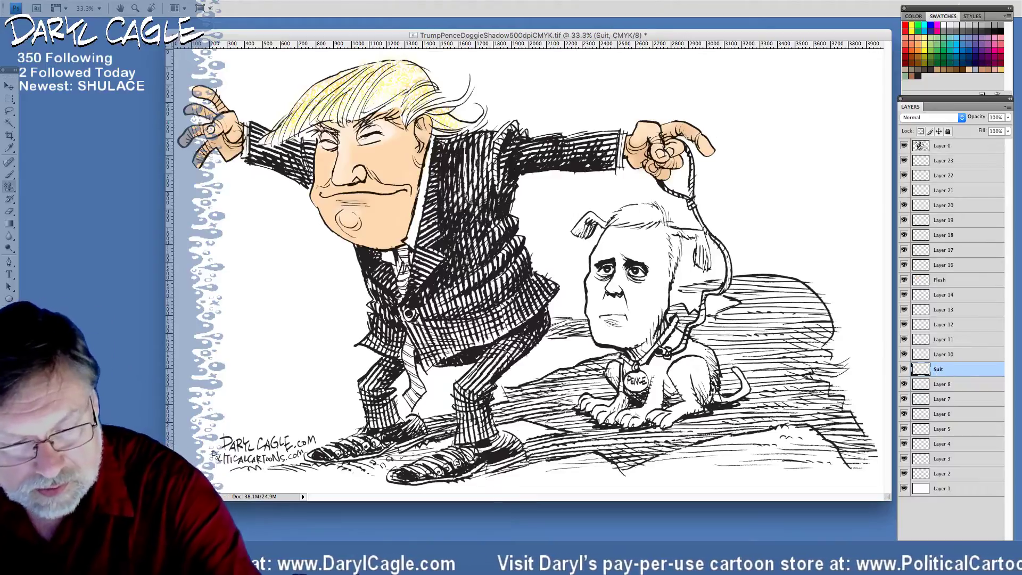
# Set the foreground color to a muted blue with C 60%, M 30%, Y 20% and K 0%
pyautogui.click(7, 370)
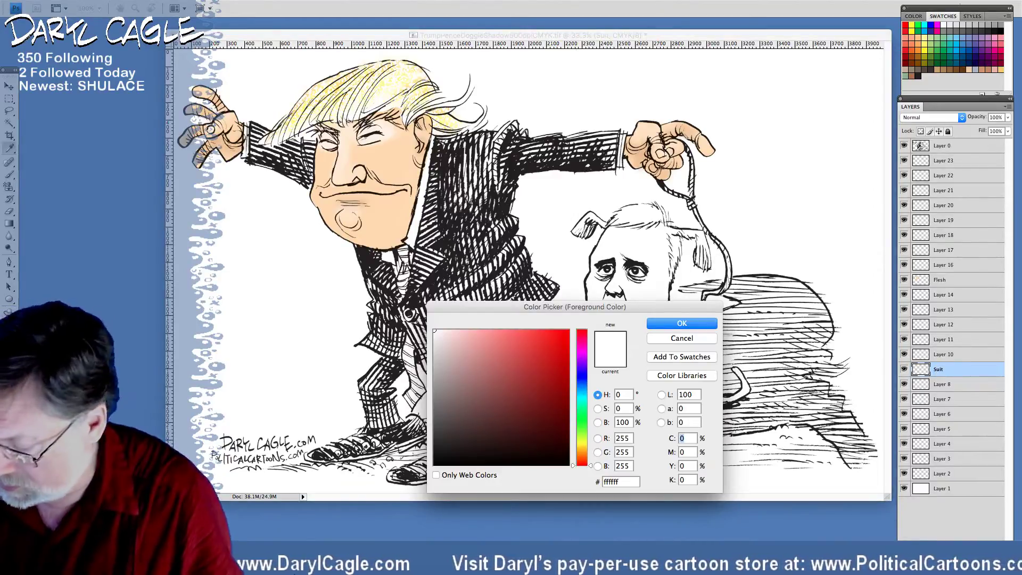
pyautogui.write('60')
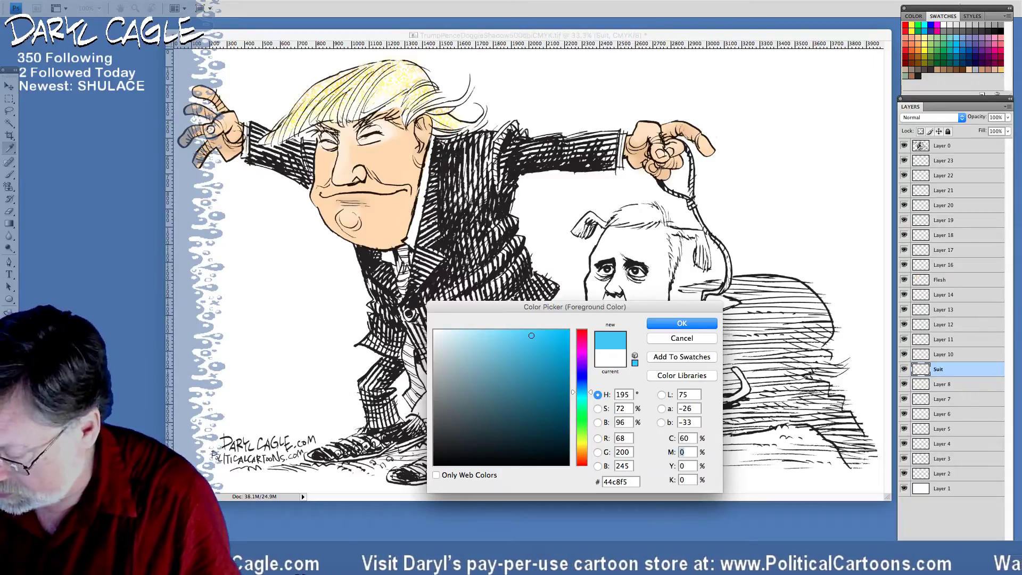
pyautogui.write('20')
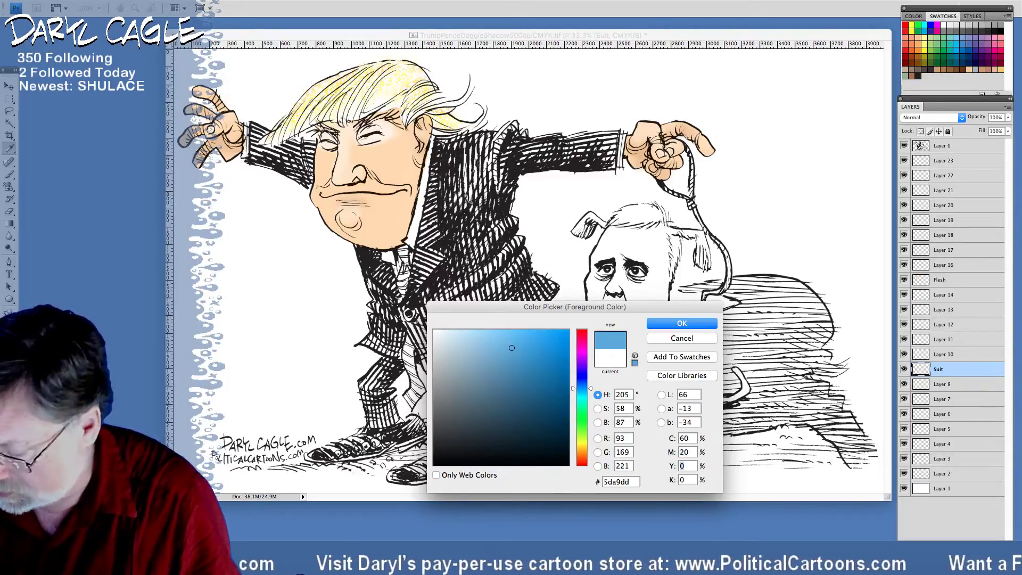
pyautogui.write('10')
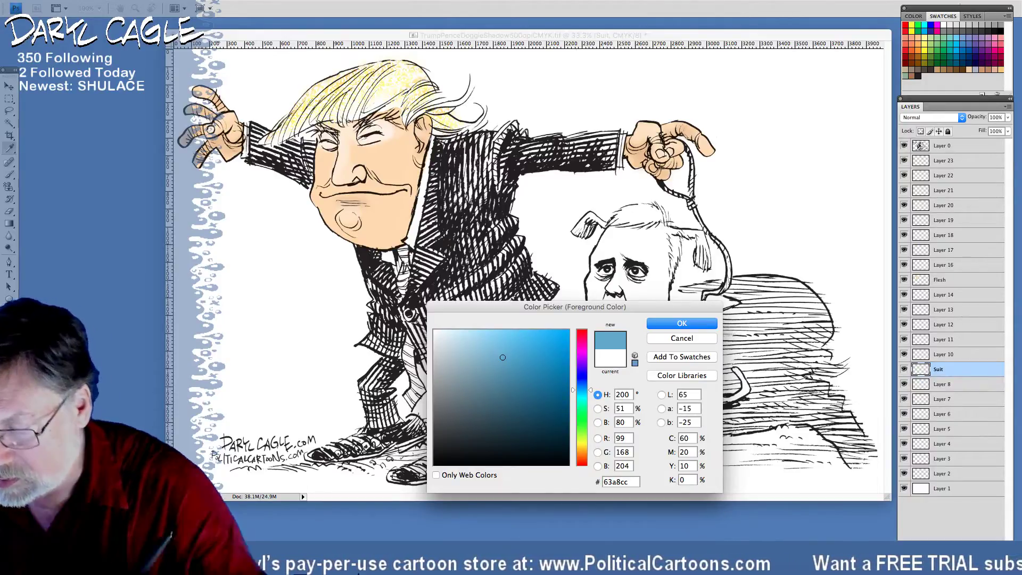
pyautogui.write('30')
pyautogui.doubleClick(685, 466)
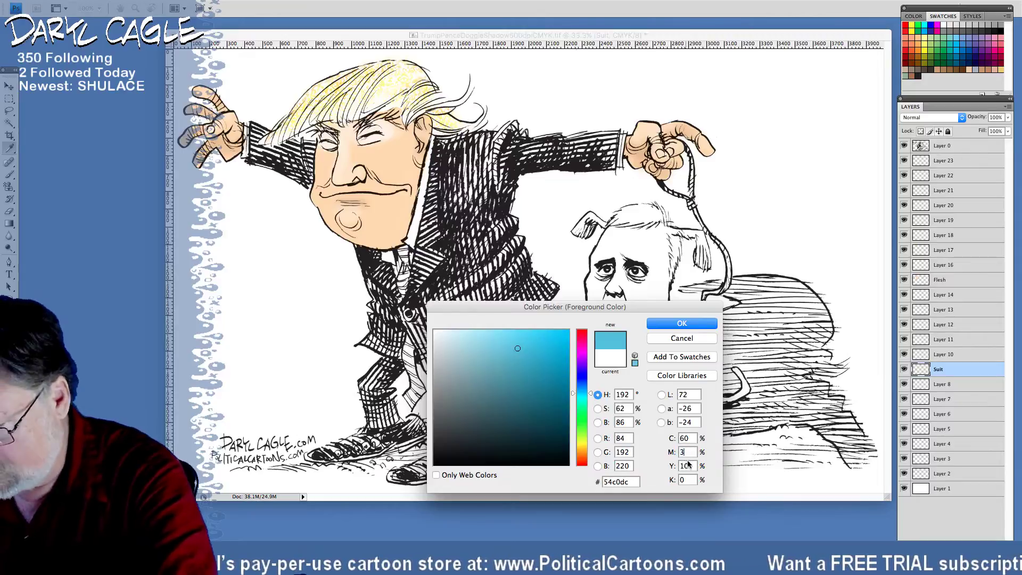
pyautogui.write('20')
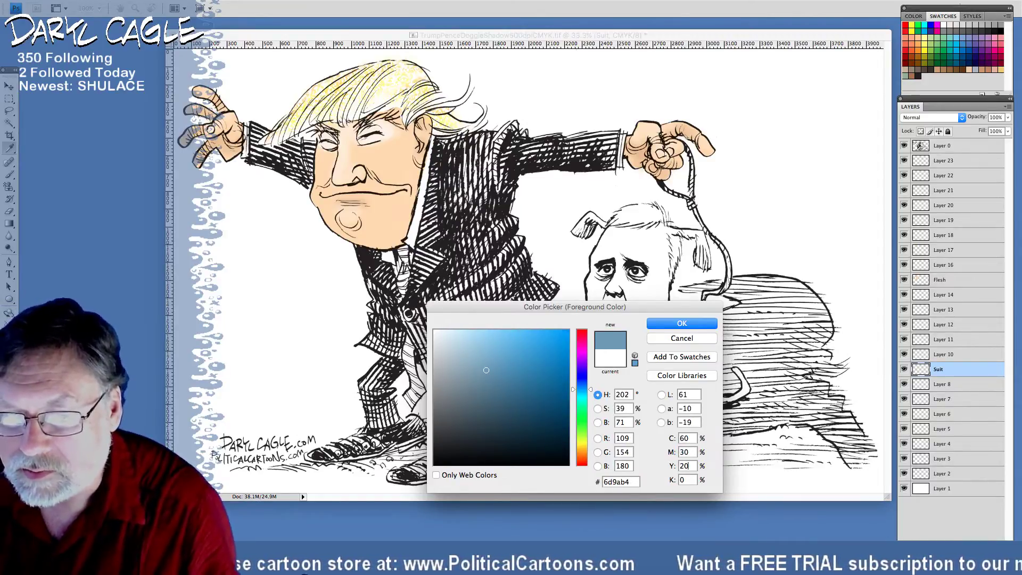
pyautogui.press('Return')
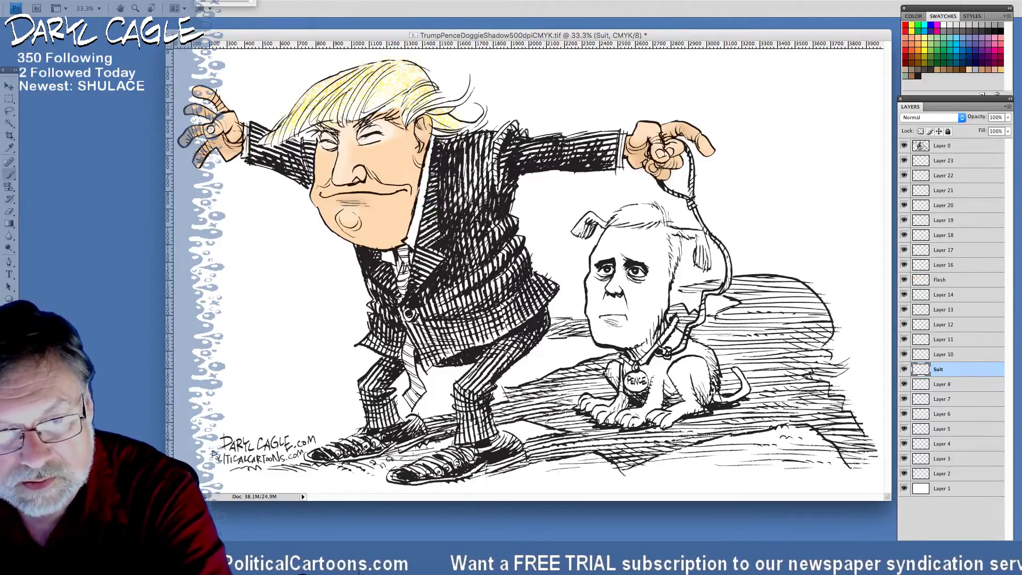
# Reduce the brush diameter, try a blue stroke on the raised arm's sleeve on the Suit layer, and undo it
pyautogui.click(35, 0)
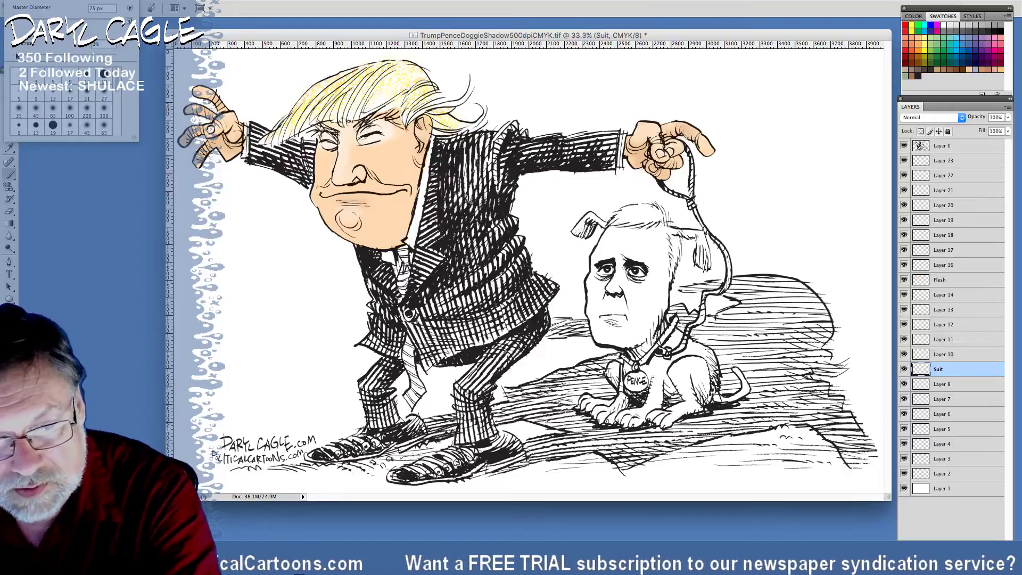
pyautogui.moveTo(16, 55); pyautogui.dragTo(184, 77)
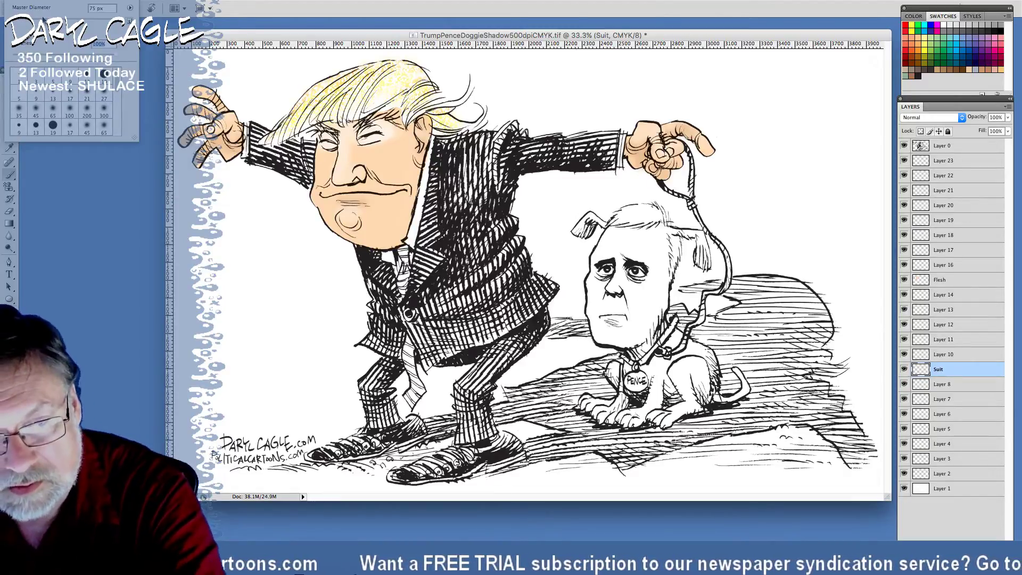
pyautogui.moveTo(44, 20); pyautogui.dragTo(38, 20)
pyautogui.moveTo(255, 125)
pyautogui.mouseDown()
pyautogui.moveTo(251, 158)
pyautogui.moveTo(256, 145)
pyautogui.moveTo(288, 142)
pyautogui.mouseUp()
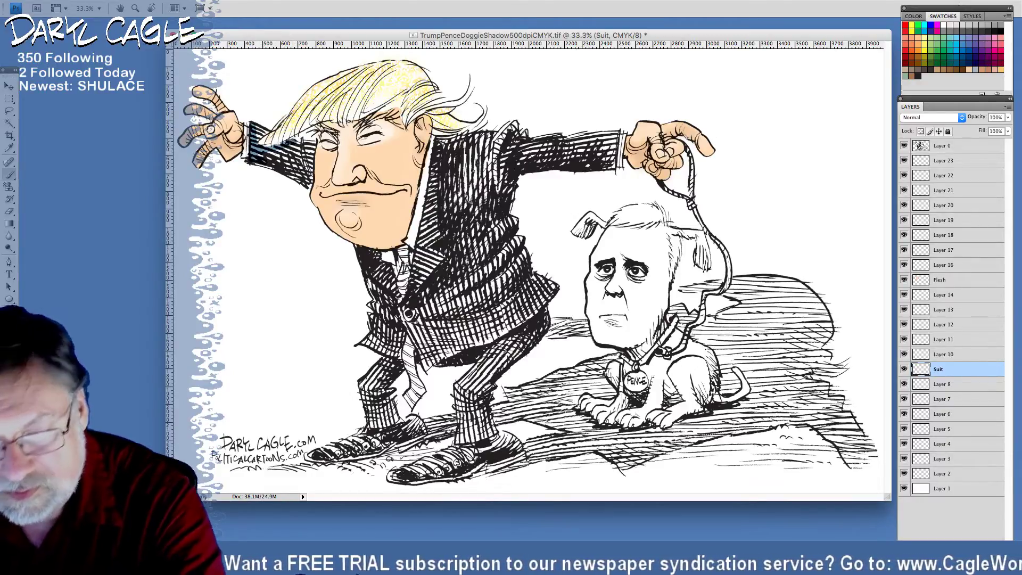
pyautogui.press('super+z')
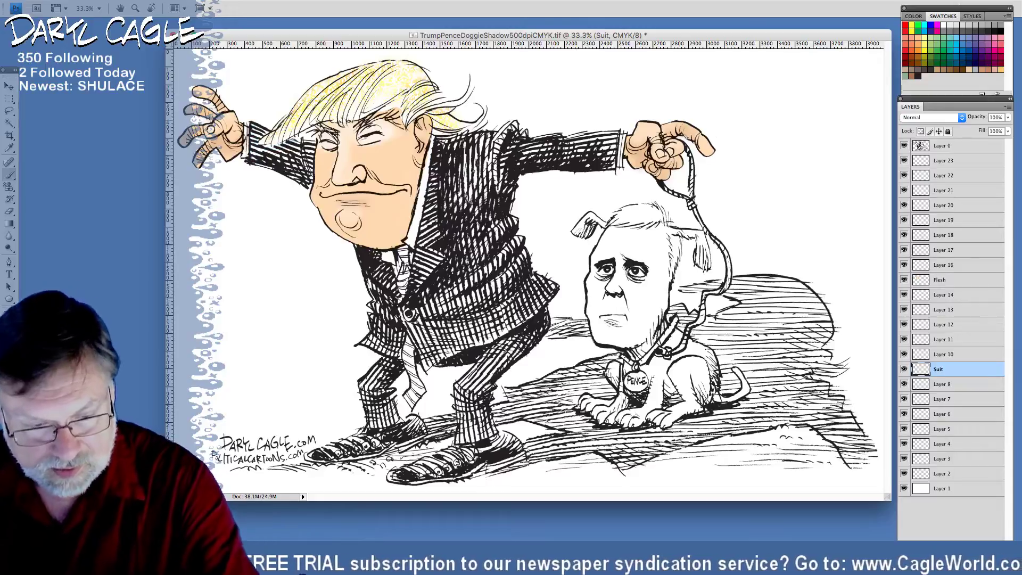
# Lighten the foreground blue to C 50%, M 24%, Y 17% and K 0%
pyautogui.click(7, 367)
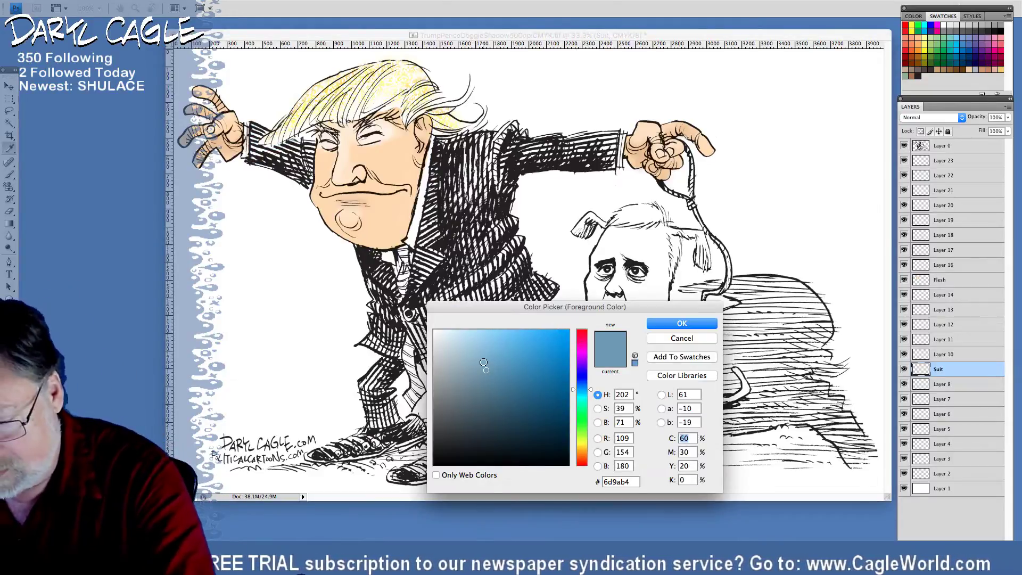
pyautogui.click(475, 355)
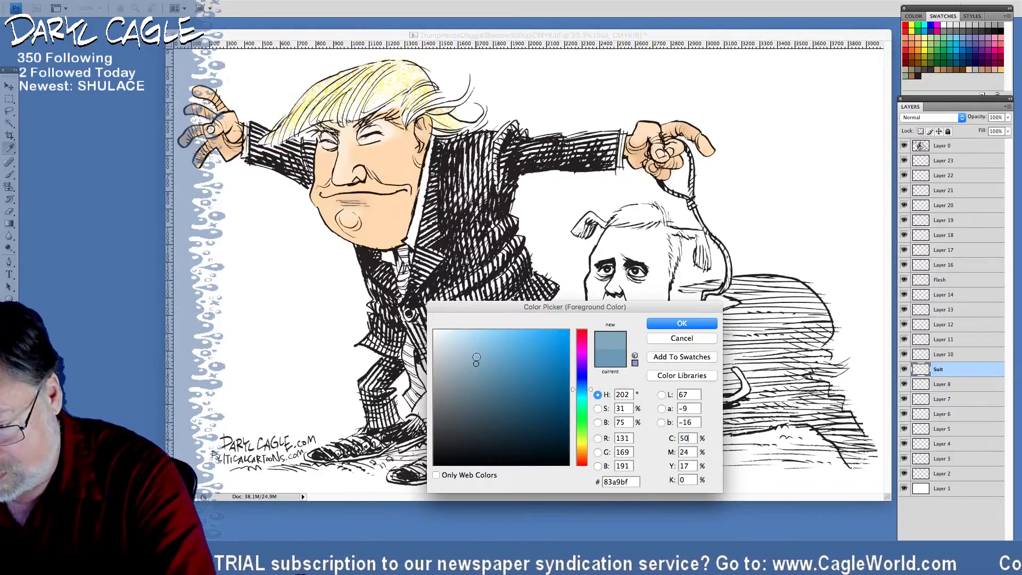
pyautogui.click(660, 323)
# Paint muted blue along the inside edges of the extended sleeve, lapels, jacket and both trouser legs on the Suit layer
pyautogui.moveTo(618, 133)
pyautogui.mouseDown()
pyautogui.moveTo(612, 166)
pyautogui.moveTo(616, 133)
pyautogui.moveTo(514, 143)
pyautogui.moveTo(526, 133)
pyautogui.moveTo(511, 124)
pyautogui.moveTo(470, 139)
pyautogui.mouseUp()
pyautogui.moveTo(479, 130)
pyautogui.mouseDown()
pyautogui.moveTo(438, 140)
pyautogui.moveTo(432, 191)
pyautogui.mouseUp()
pyautogui.moveTo(436, 154); pyautogui.dragTo(406, 300)
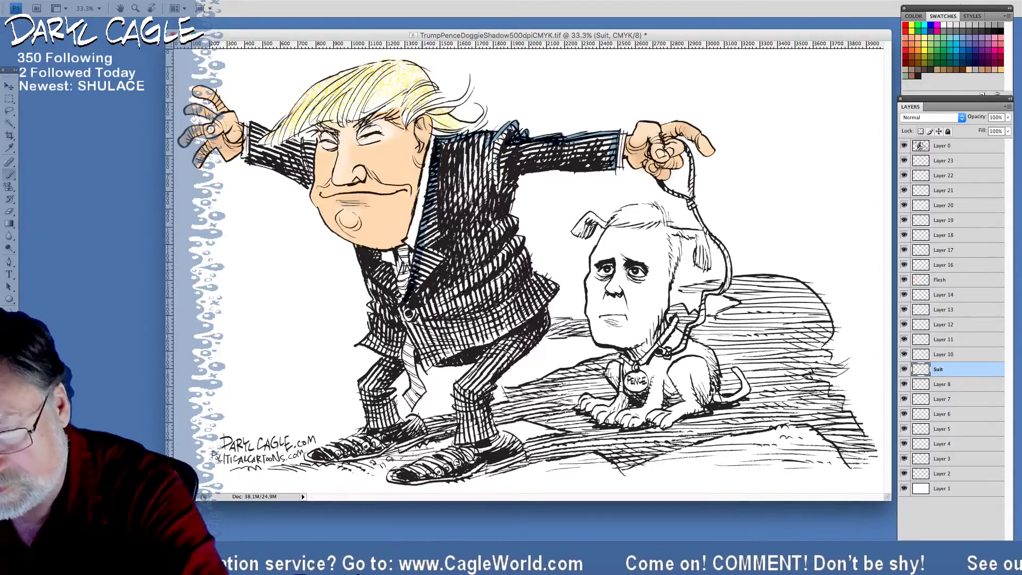
pyautogui.moveTo(513, 161)
pyautogui.mouseDown()
pyautogui.moveTo(514, 255)
pyautogui.moveTo(525, 252)
pyautogui.moveTo(533, 278)
pyautogui.moveTo(557, 288)
pyautogui.moveTo(532, 316)
pyautogui.moveTo(538, 336)
pyautogui.moveTo(488, 382)
pyautogui.moveTo(473, 440)
pyautogui.moveTo(458, 440)
pyautogui.moveTo(457, 386)
pyautogui.moveTo(476, 357)
pyautogui.mouseUp()
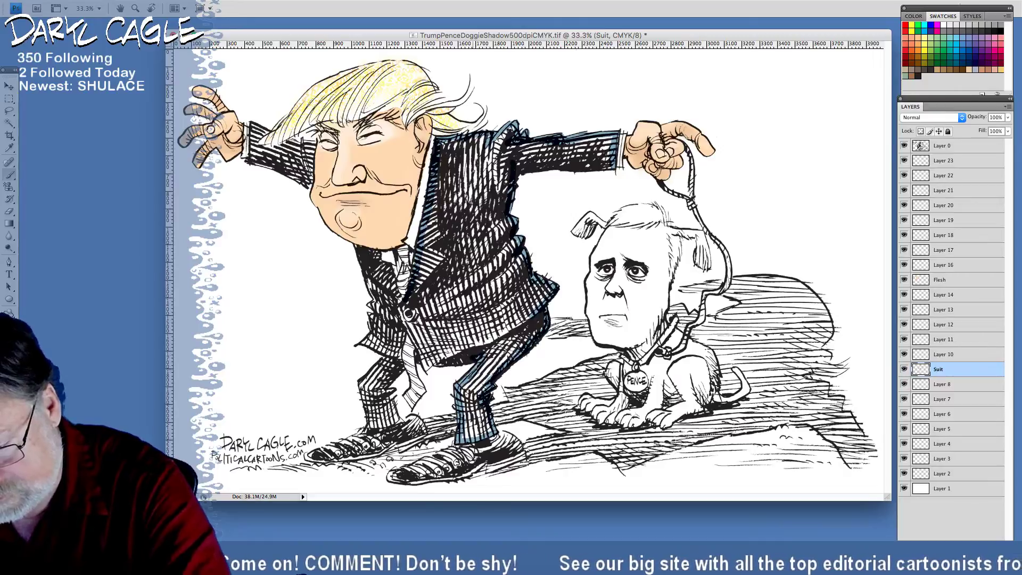
pyautogui.moveTo(357, 247)
pyautogui.mouseDown()
pyautogui.moveTo(378, 299)
pyautogui.moveTo(375, 338)
pyautogui.moveTo(362, 343)
pyautogui.moveTo(399, 360)
pyautogui.mouseUp()
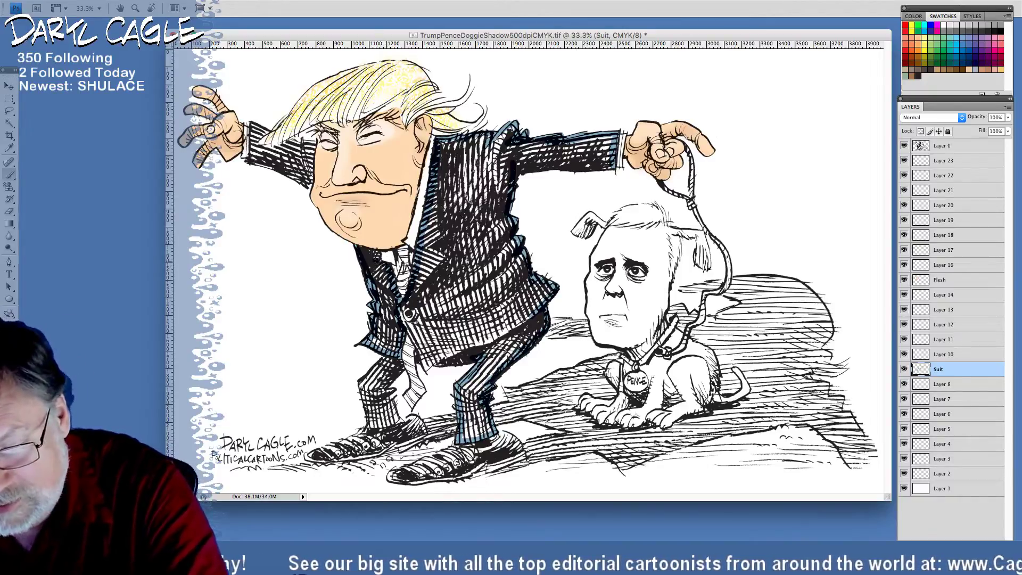
pyautogui.moveTo(364, 254)
pyautogui.mouseDown()
pyautogui.moveTo(376, 286)
pyautogui.moveTo(376, 264)
pyautogui.mouseUp()
pyautogui.moveTo(399, 365)
pyautogui.mouseDown()
pyautogui.moveTo(390, 380)
pyautogui.moveTo(379, 372)
pyautogui.mouseUp()
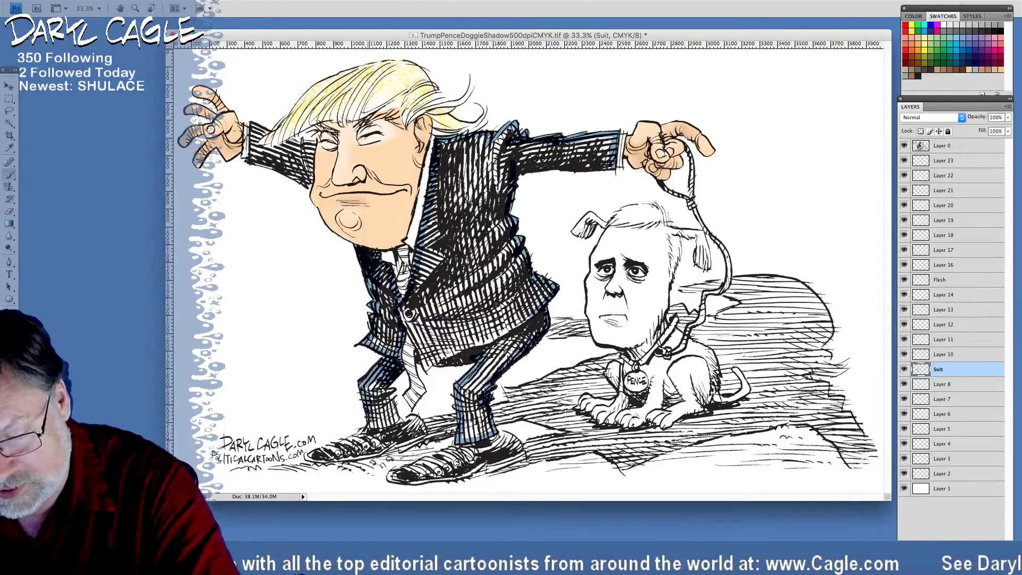
pyautogui.moveTo(399, 421); pyautogui.dragTo(383, 379)
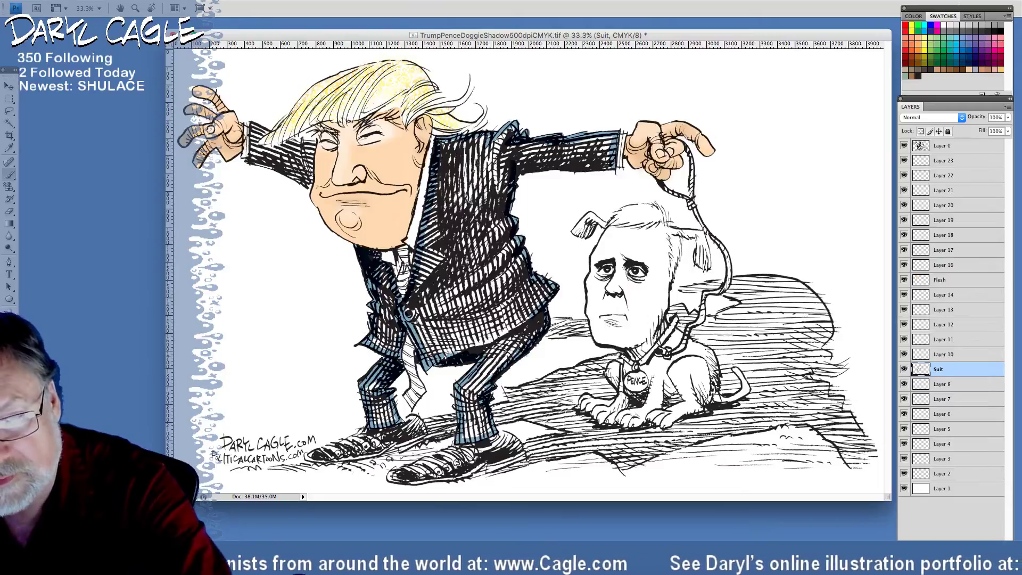
# Fill the jacket, extended sleeve and trousers with blue using a 108 px brush, and color the raised arm's sleeve with a 35 px brush
pyautogui.click(43, 0)
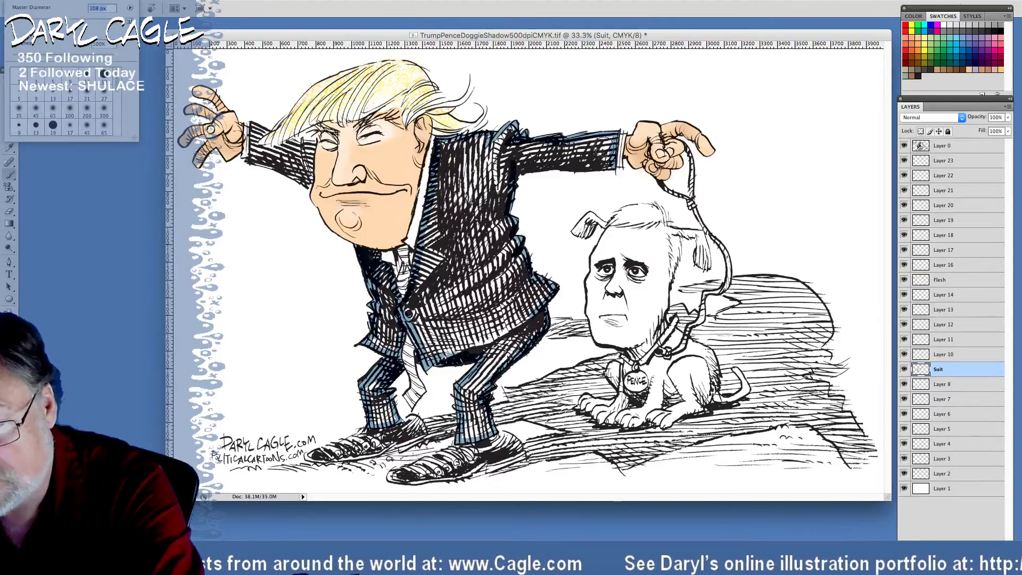
pyautogui.moveTo(605, 143)
pyautogui.mouseDown()
pyautogui.moveTo(512, 159)
pyautogui.moveTo(599, 146)
pyautogui.moveTo(571, 138)
pyautogui.moveTo(449, 149)
pyautogui.moveTo(431, 251)
pyautogui.moveTo(469, 151)
pyautogui.moveTo(453, 226)
pyautogui.moveTo(491, 154)
pyautogui.moveTo(511, 246)
pyautogui.moveTo(454, 221)
pyautogui.moveTo(426, 284)
pyautogui.moveTo(410, 262)
pyautogui.moveTo(421, 276)
pyautogui.moveTo(407, 313)
pyautogui.moveTo(433, 289)
pyautogui.moveTo(448, 292)
pyautogui.moveTo(456, 314)
pyautogui.moveTo(483, 292)
pyautogui.moveTo(494, 299)
pyautogui.moveTo(528, 287)
pyautogui.moveTo(518, 314)
pyautogui.moveTo(488, 286)
pyautogui.moveTo(526, 321)
pyautogui.moveTo(473, 386)
pyautogui.moveTo(484, 391)
pyautogui.moveTo(484, 434)
pyautogui.moveTo(465, 386)
pyautogui.moveTo(501, 327)
pyautogui.moveTo(433, 352)
pyautogui.moveTo(379, 275)
pyautogui.moveTo(392, 335)
pyautogui.moveTo(381, 346)
pyautogui.moveTo(381, 282)
pyautogui.moveTo(377, 400)
pyautogui.mouseUp()
pyautogui.click(52, 1)
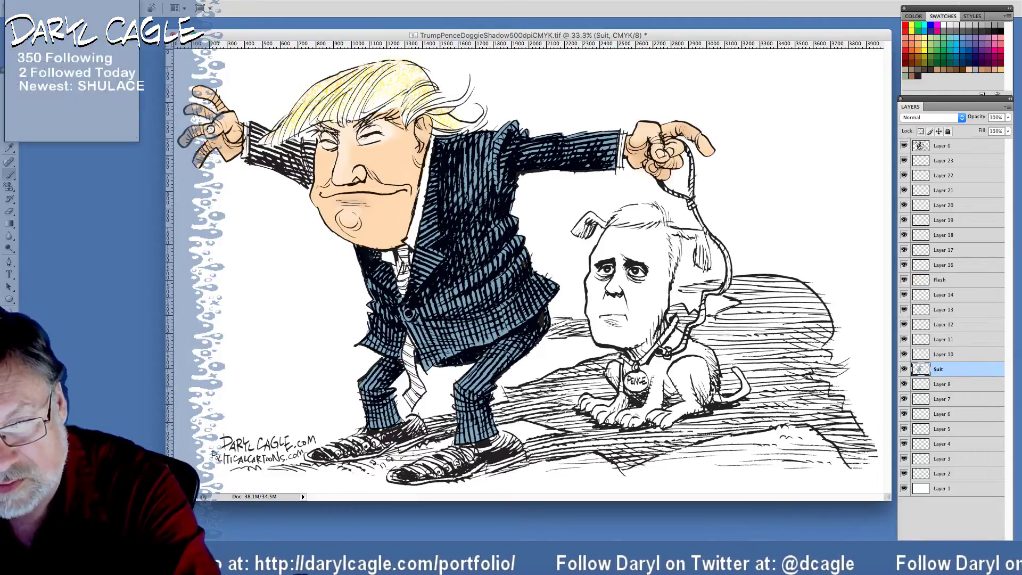
pyautogui.click(291, 143)
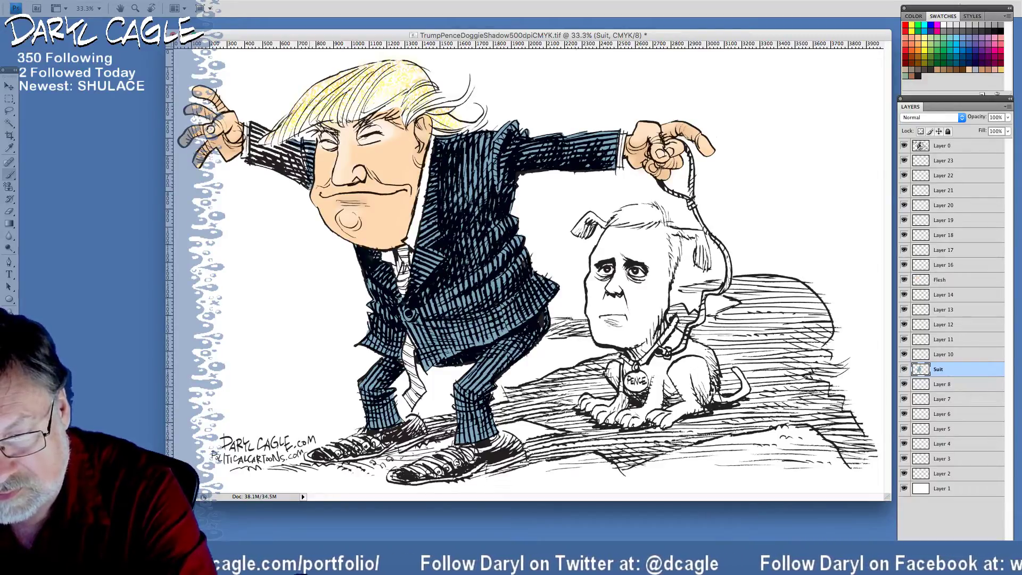
pyautogui.moveTo(289, 171)
pyautogui.mouseDown()
pyautogui.moveTo(278, 167)
pyautogui.moveTo(298, 180)
pyautogui.mouseUp()
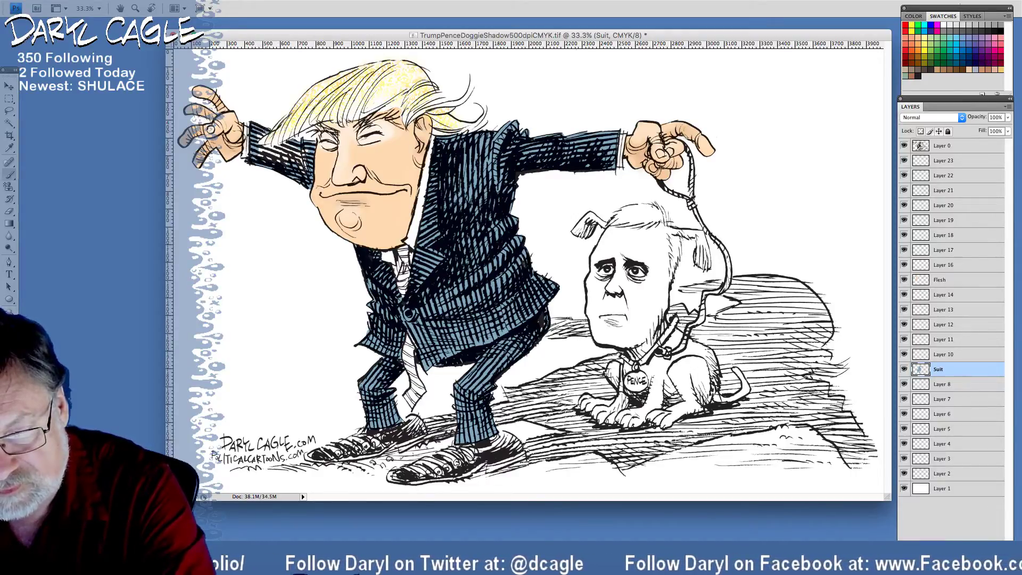
pyautogui.moveTo(256, 145)
pyautogui.mouseDown()
pyautogui.moveTo(302, 149)
pyautogui.moveTo(296, 173)
pyautogui.mouseUp()
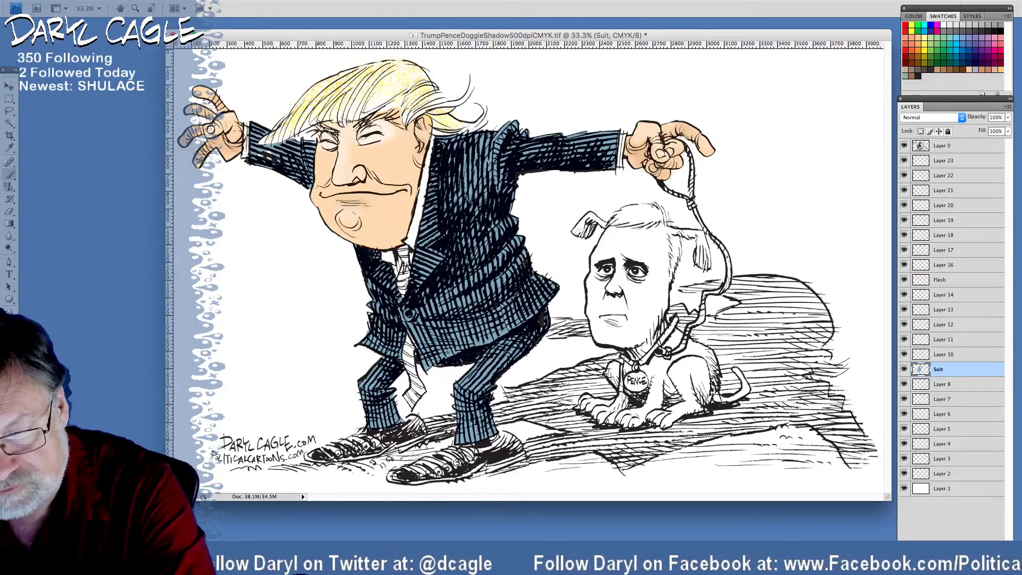
pyautogui.rightClick(260, 151)
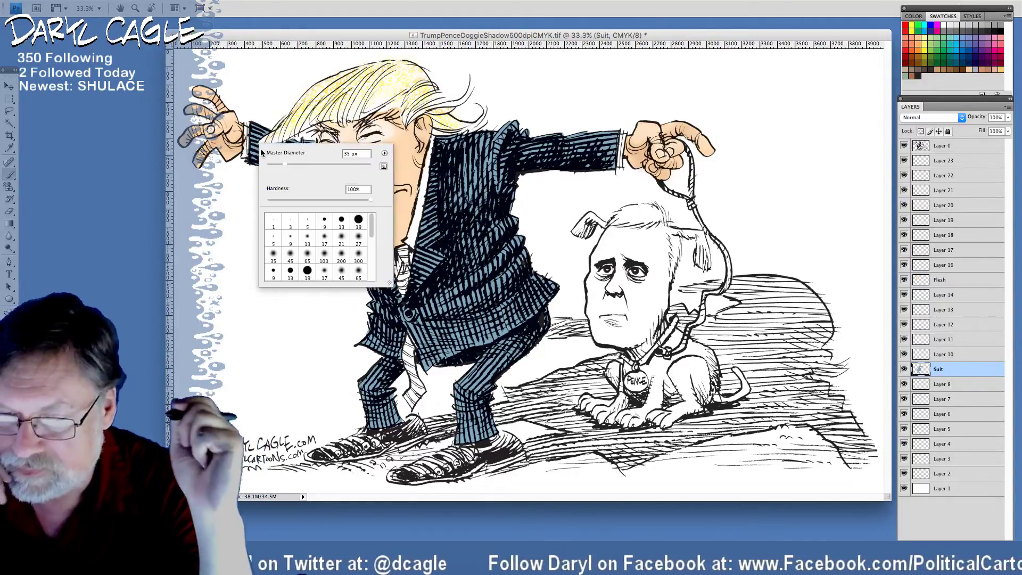
pyautogui.click(256, 134)
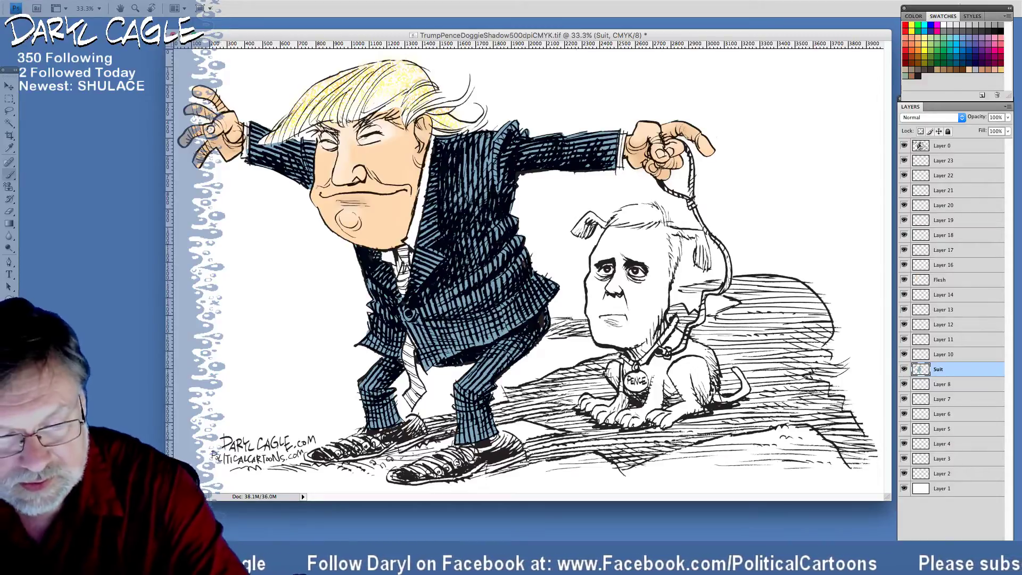
# Set the foreground color to a light red with C 0%, M 81%, Y 62% and K 0%
pyautogui.click(7, 372)
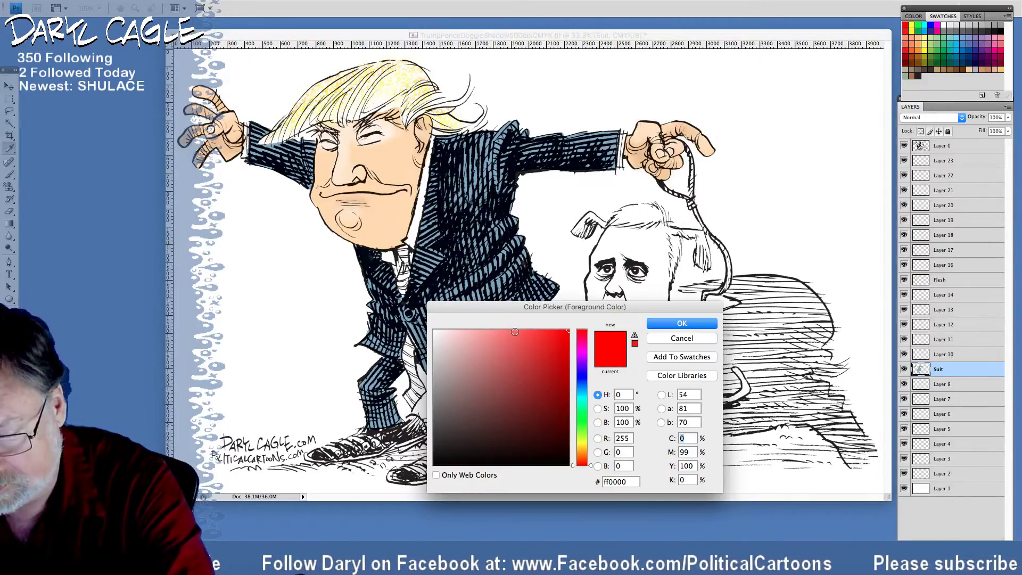
pyautogui.click(523, 330)
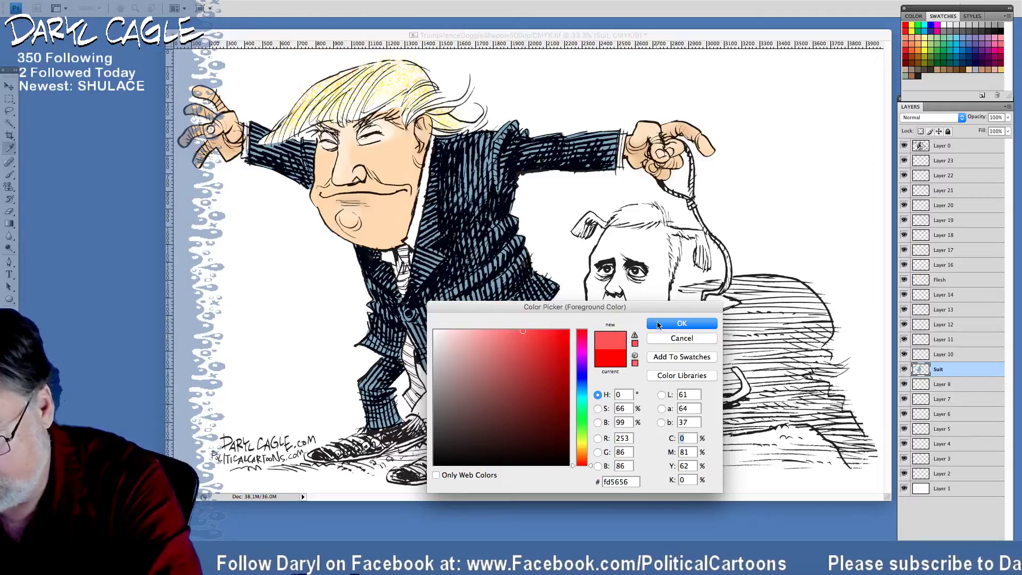
pyautogui.click(658, 324)
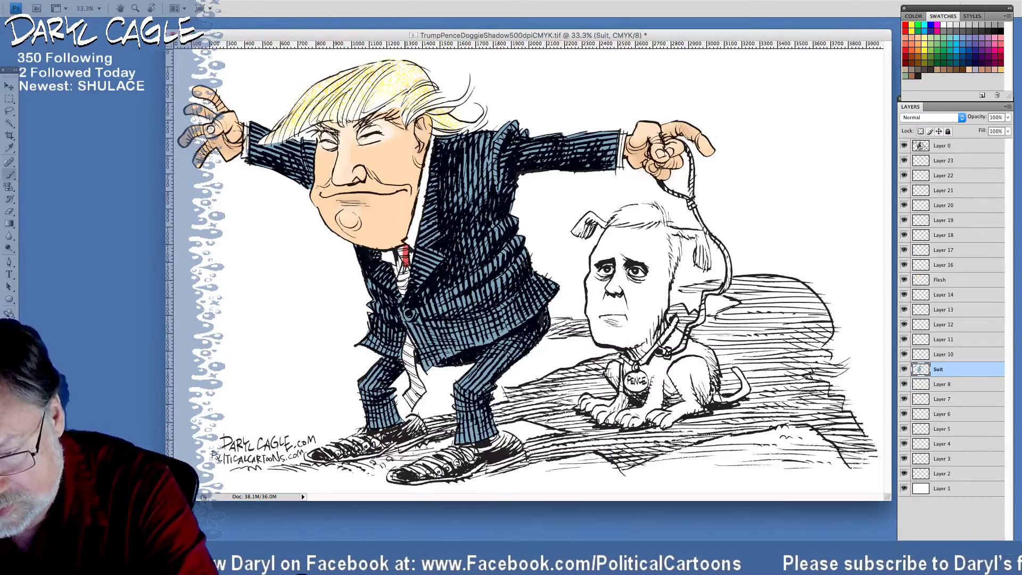
# Paint the man's necktie red on the Suit layer, from the knot down to the tip hanging below the jacket
pyautogui.moveTo(408, 269); pyautogui.dragTo(405, 288)
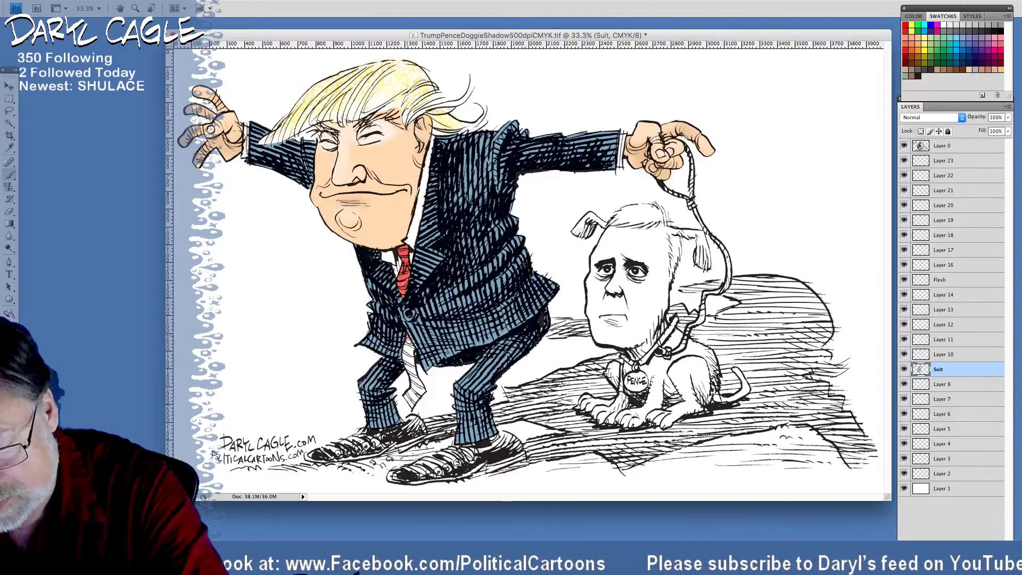
pyautogui.moveTo(413, 348)
pyautogui.mouseDown()
pyautogui.moveTo(412, 372)
pyautogui.moveTo(408, 340)
pyautogui.moveTo(413, 365)
pyautogui.mouseUp()
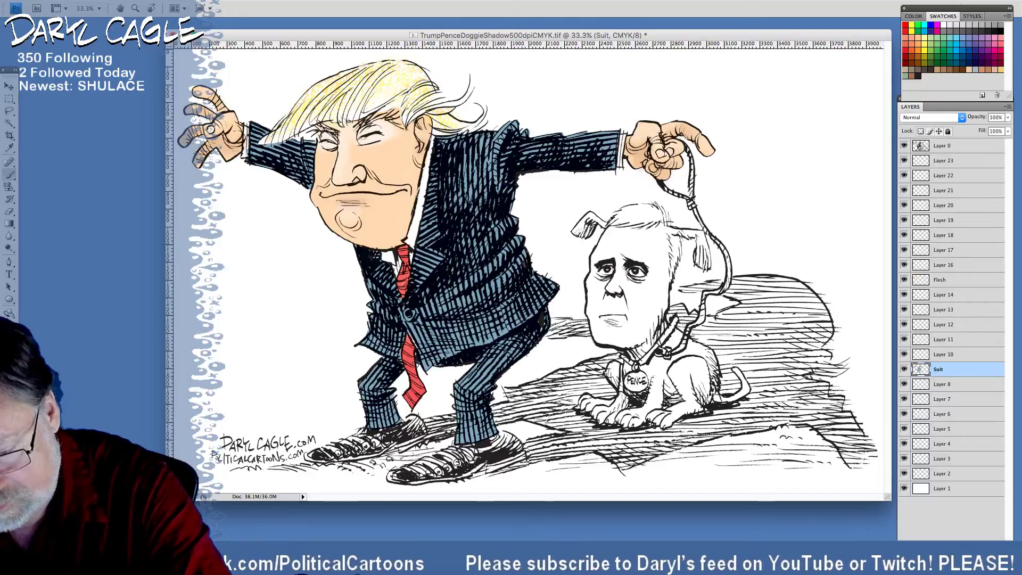
pyautogui.rightClick(415, 345)
pyautogui.click(9, 149)
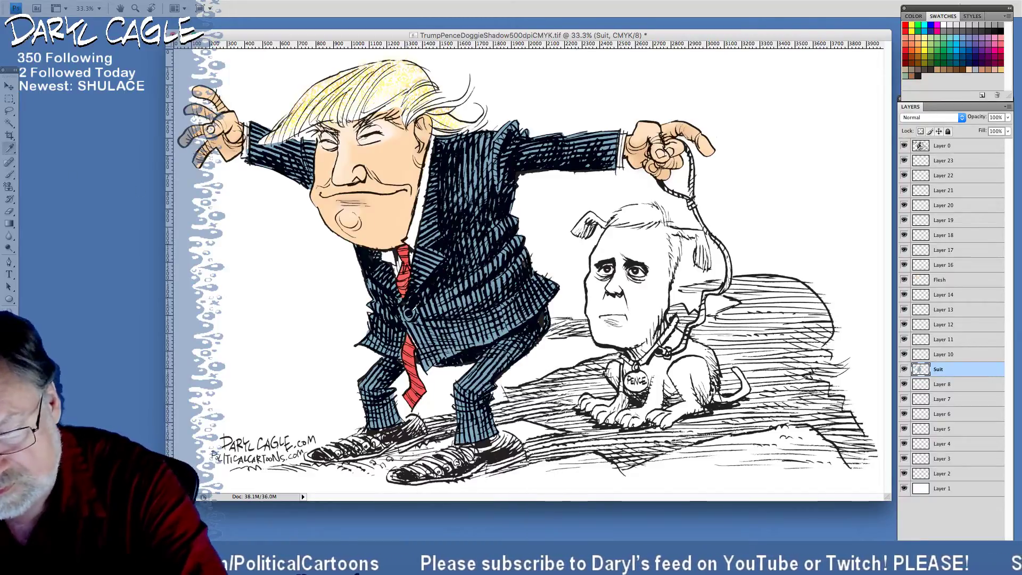
pyautogui.click(9, 176)
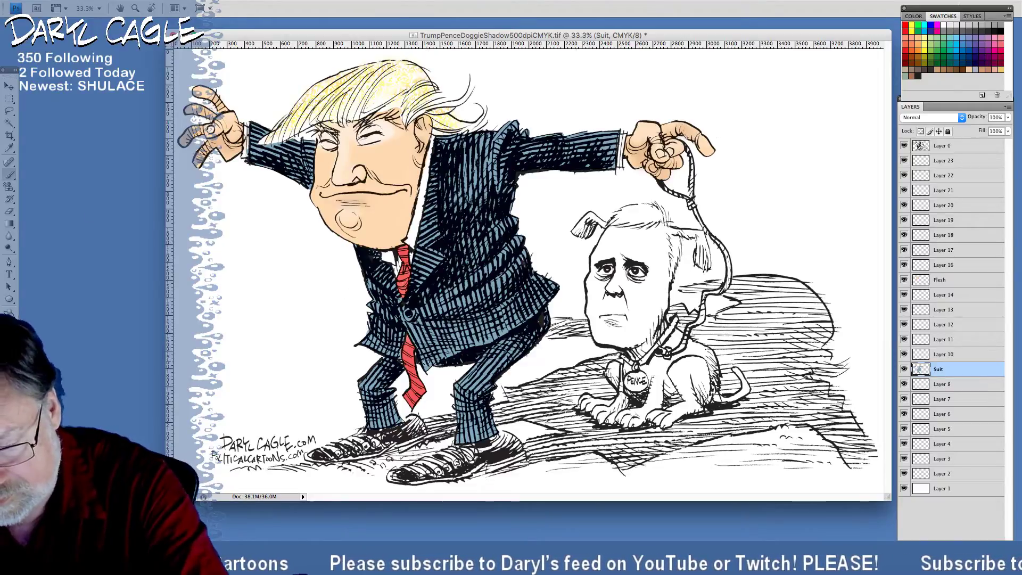
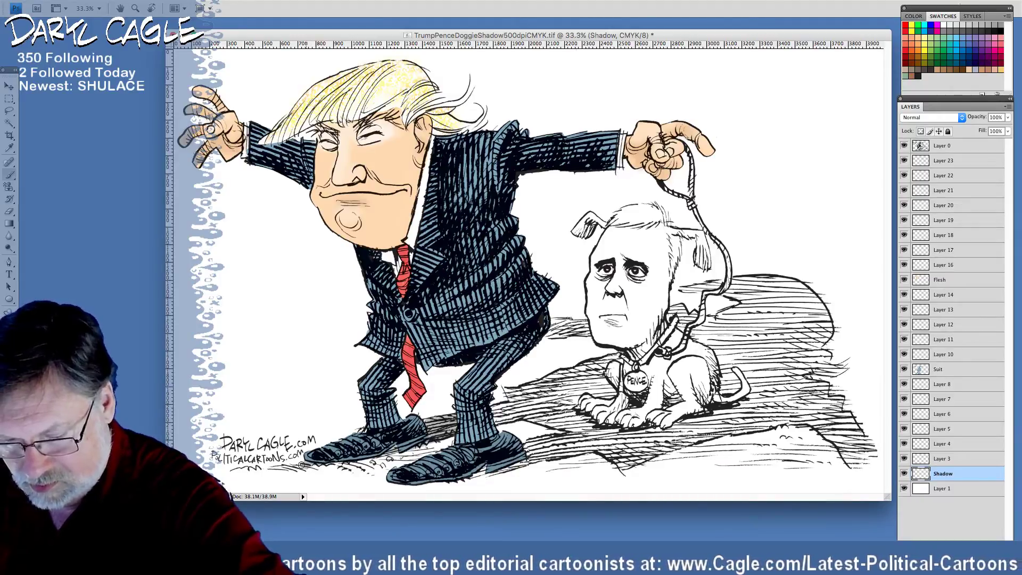
# Paint gray on the Shadow layer along the cast shadow's edges near the man's legs and around the dog's face, head and ears
pyautogui.moveTo(525, 414)
pyautogui.mouseDown()
pyautogui.moveTo(500, 420)
pyautogui.moveTo(526, 411)
pyautogui.moveTo(499, 422)
pyautogui.moveTo(522, 399)
pyautogui.moveTo(504, 417)
pyautogui.moveTo(540, 412)
pyautogui.moveTo(525, 417)
pyautogui.moveTo(577, 429)
pyautogui.moveTo(526, 443)
pyautogui.moveTo(581, 437)
pyautogui.moveTo(528, 451)
pyautogui.moveTo(574, 452)
pyautogui.moveTo(484, 474)
pyautogui.mouseUp()
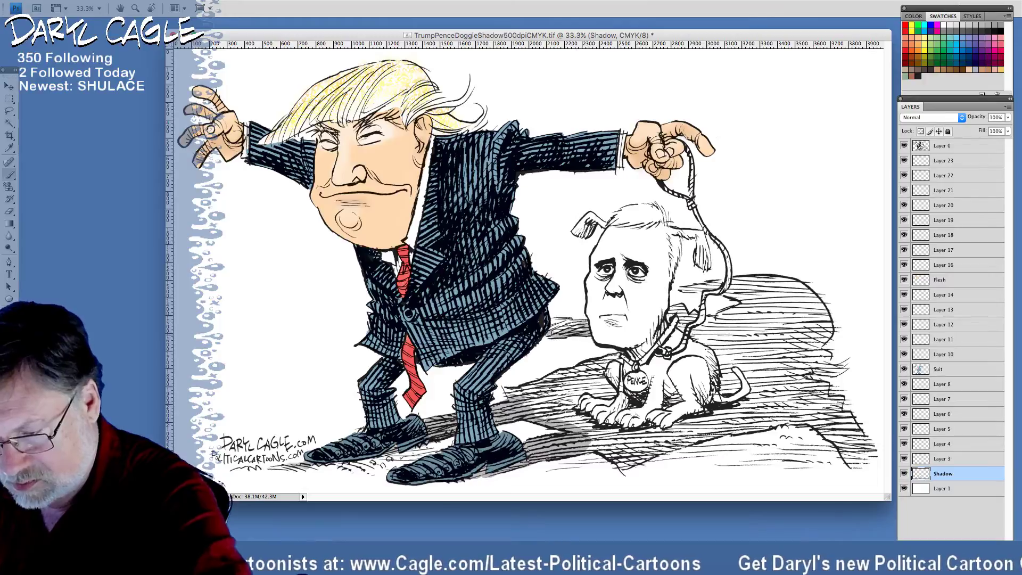
pyautogui.moveTo(546, 331)
pyautogui.mouseDown()
pyautogui.moveTo(586, 324)
pyautogui.moveTo(548, 328)
pyautogui.moveTo(577, 328)
pyautogui.mouseUp()
pyautogui.moveTo(606, 224)
pyautogui.mouseDown()
pyautogui.moveTo(588, 215)
pyautogui.moveTo(573, 231)
pyautogui.moveTo(611, 226)
pyautogui.moveTo(593, 261)
pyautogui.moveTo(589, 312)
pyautogui.moveTo(595, 337)
pyautogui.moveTo(621, 354)
pyautogui.mouseUp()
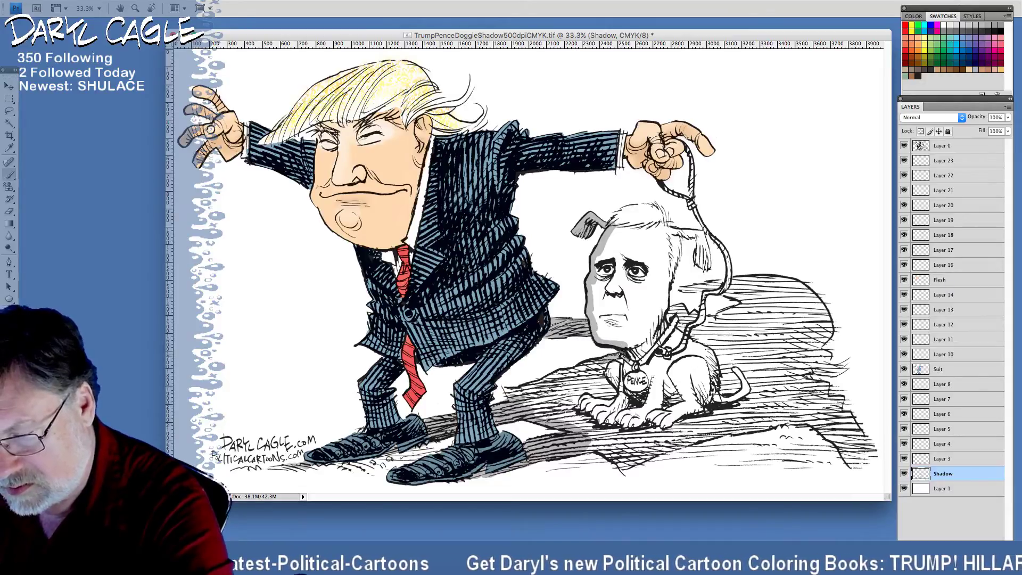
pyautogui.moveTo(558, 371)
pyautogui.mouseDown()
pyautogui.moveTo(548, 390)
pyautogui.moveTo(532, 387)
pyautogui.moveTo(546, 379)
pyautogui.moveTo(506, 388)
pyautogui.mouseUp()
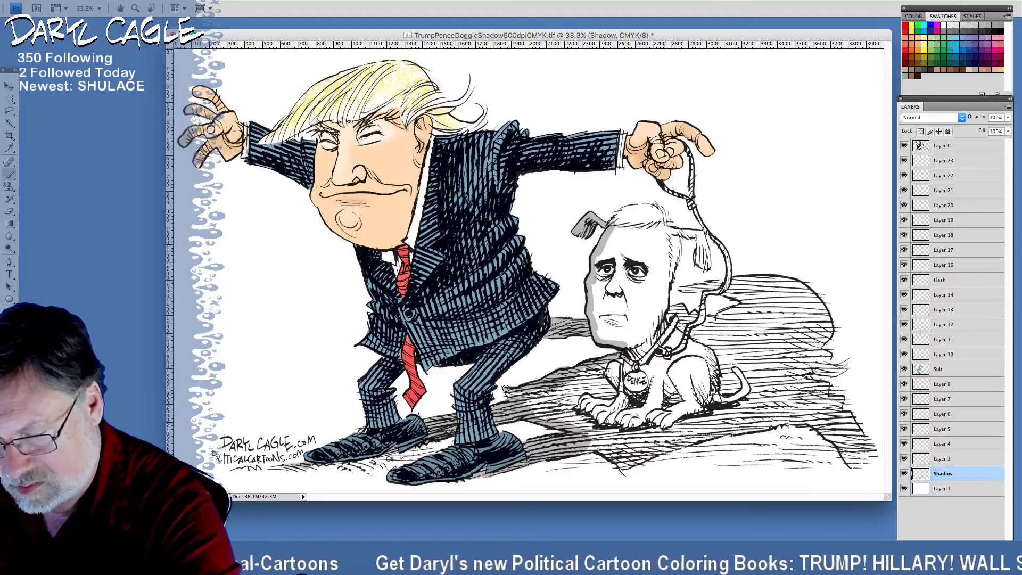
pyautogui.moveTo(621, 221)
pyautogui.mouseDown()
pyautogui.moveTo(649, 207)
pyautogui.moveTo(706, 244)
pyautogui.moveTo(707, 264)
pyautogui.moveTo(701, 233)
pyautogui.moveTo(702, 261)
pyautogui.moveTo(692, 233)
pyautogui.moveTo(675, 236)
pyautogui.moveTo(665, 324)
pyautogui.moveTo(669, 303)
pyautogui.moveTo(668, 312)
pyautogui.moveTo(703, 319)
pyautogui.moveTo(743, 297)
pyautogui.moveTo(679, 286)
pyautogui.moveTo(736, 283)
pyautogui.mouseUp()
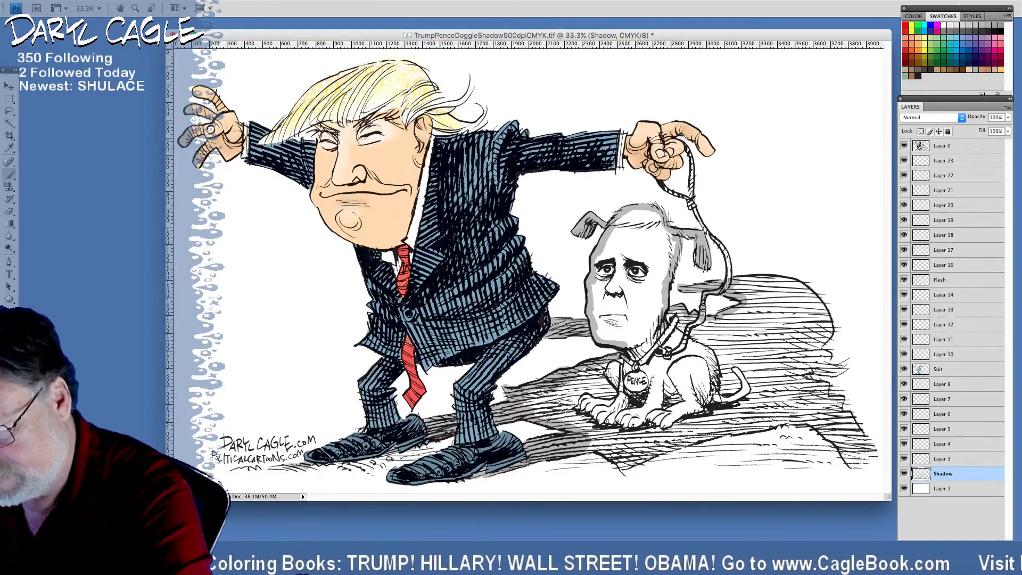
# Paint gray along the cast shadow's outer edge behind the dog, down to the far corner and back along its lower boundary
pyautogui.moveTo(734, 284)
pyautogui.mouseDown()
pyautogui.moveTo(800, 286)
pyautogui.moveTo(828, 322)
pyautogui.moveTo(815, 349)
pyautogui.moveTo(828, 355)
pyautogui.moveTo(823, 367)
pyautogui.moveTo(846, 359)
pyautogui.moveTo(826, 374)
pyautogui.moveTo(820, 364)
pyautogui.moveTo(801, 384)
pyautogui.mouseUp()
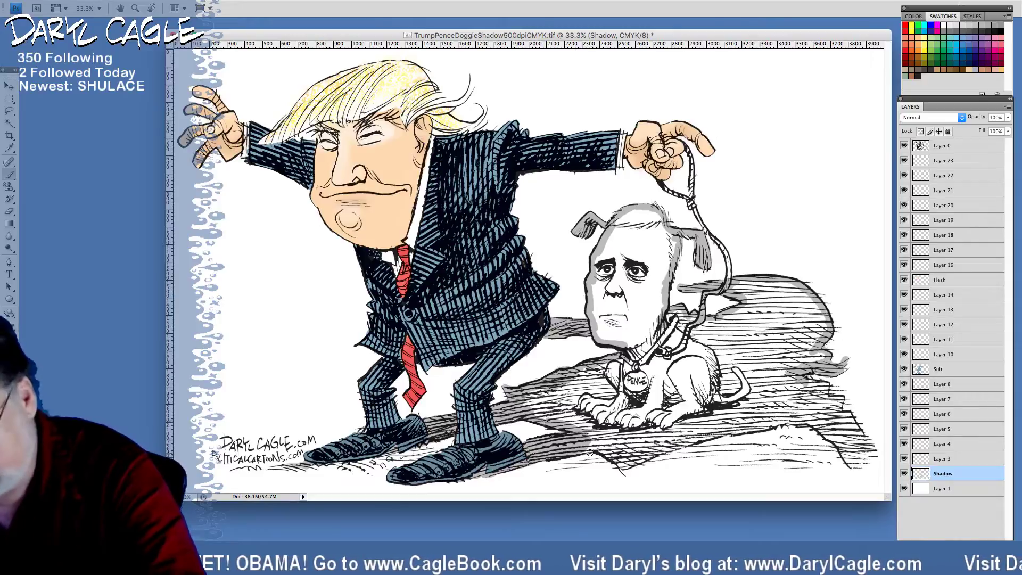
pyautogui.moveTo(612, 459)
pyautogui.mouseDown()
pyautogui.moveTo(621, 466)
pyautogui.moveTo(643, 455)
pyautogui.mouseUp()
pyautogui.moveTo(768, 411)
pyautogui.mouseDown()
pyautogui.moveTo(708, 430)
pyautogui.moveTo(687, 440)
pyautogui.moveTo(719, 431)
pyautogui.moveTo(638, 460)
pyautogui.mouseUp()
pyautogui.moveTo(783, 413)
pyautogui.mouseDown()
pyautogui.moveTo(814, 418)
pyautogui.moveTo(851, 463)
pyautogui.moveTo(818, 427)
pyautogui.moveTo(830, 437)
pyautogui.moveTo(849, 413)
pyautogui.moveTo(869, 440)
pyautogui.moveTo(833, 433)
pyautogui.moveTo(856, 425)
pyautogui.moveTo(832, 414)
pyautogui.moveTo(835, 439)
pyautogui.moveTo(878, 459)
pyautogui.moveTo(853, 455)
pyautogui.mouseUp()
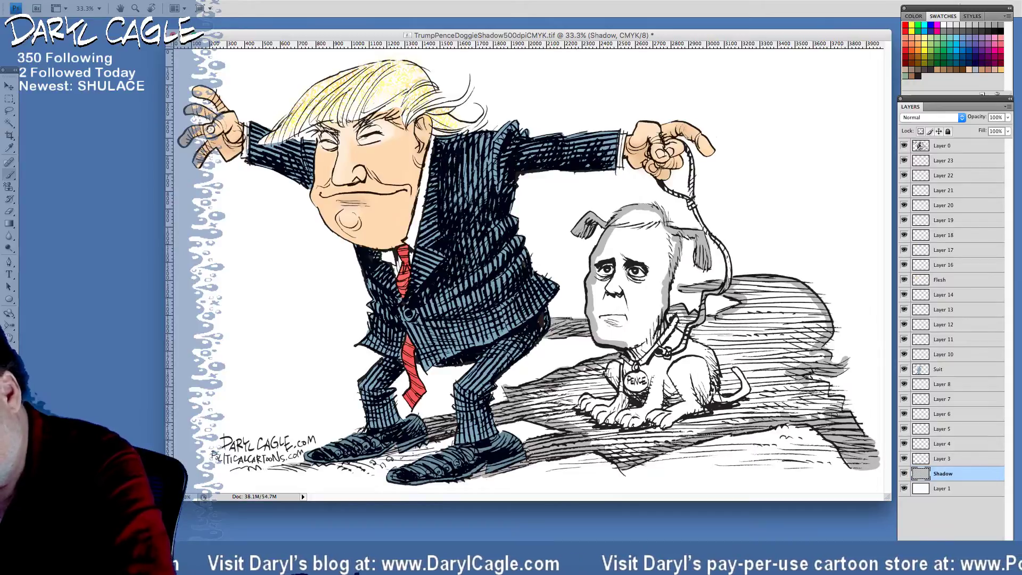
pyautogui.moveTo(841, 401)
pyautogui.mouseDown()
pyautogui.moveTo(812, 403)
pyautogui.moveTo(832, 415)
pyautogui.moveTo(790, 405)
pyautogui.moveTo(828, 387)
pyautogui.moveTo(796, 383)
pyautogui.moveTo(806, 375)
pyautogui.mouseUp()
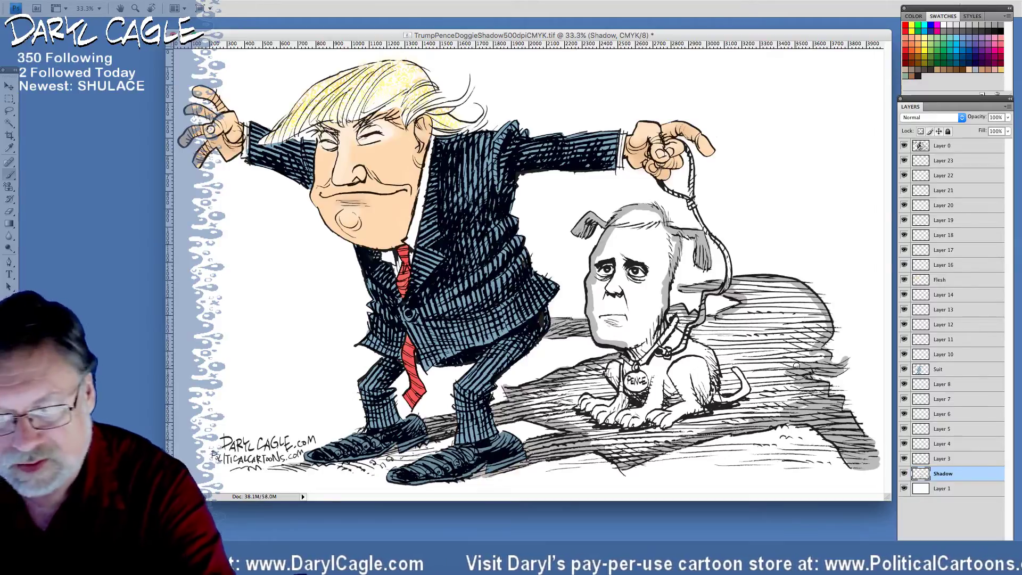
# Fill gray into the cast shadow around the seated dog, its front leg, and the hair on its head
pyautogui.click(64, 1)
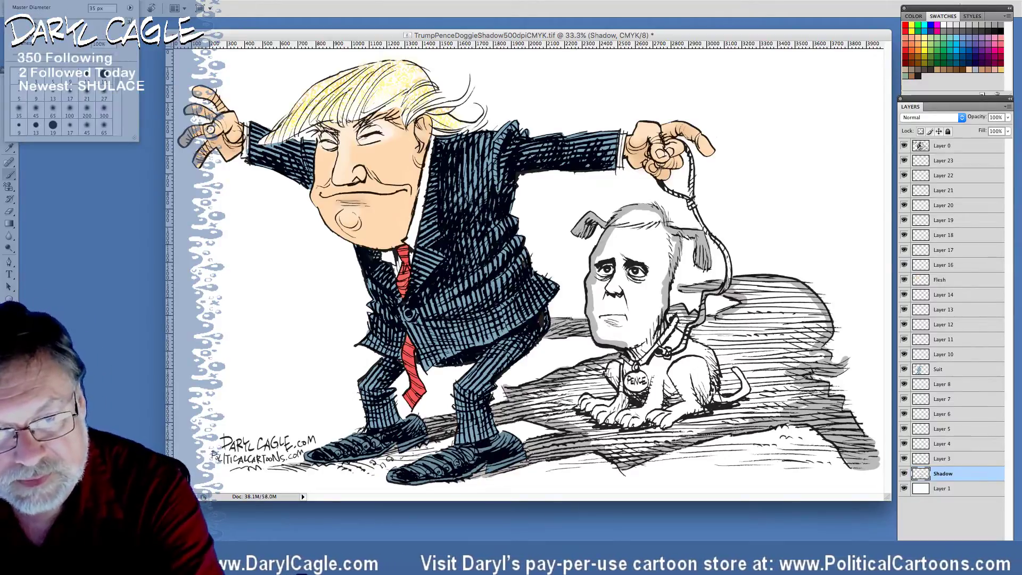
pyautogui.moveTo(793, 295)
pyautogui.mouseDown()
pyautogui.moveTo(817, 318)
pyautogui.moveTo(801, 361)
pyautogui.moveTo(821, 357)
pyautogui.moveTo(799, 370)
pyautogui.moveTo(816, 388)
pyautogui.moveTo(802, 405)
pyautogui.moveTo(624, 457)
pyautogui.moveTo(591, 419)
pyautogui.moveTo(529, 411)
pyautogui.moveTo(523, 399)
pyautogui.moveTo(612, 367)
pyautogui.moveTo(585, 396)
pyautogui.moveTo(585, 380)
pyautogui.moveTo(561, 392)
pyautogui.moveTo(562, 410)
pyautogui.moveTo(611, 417)
pyautogui.mouseUp()
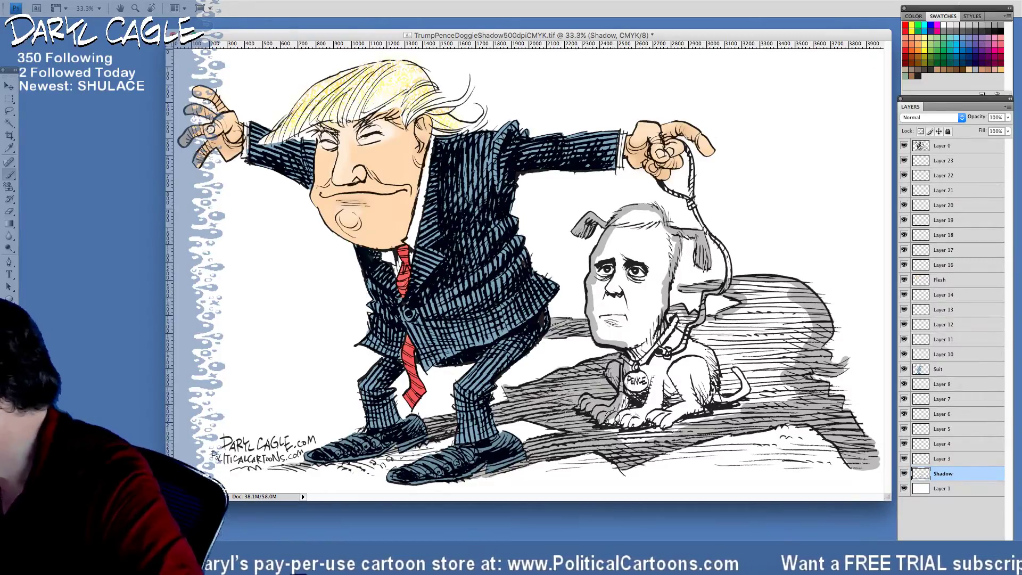
pyautogui.moveTo(607, 237)
pyautogui.mouseDown()
pyautogui.moveTo(637, 210)
pyautogui.moveTo(657, 215)
pyautogui.moveTo(672, 240)
pyautogui.moveTo(672, 287)
pyautogui.mouseUp()
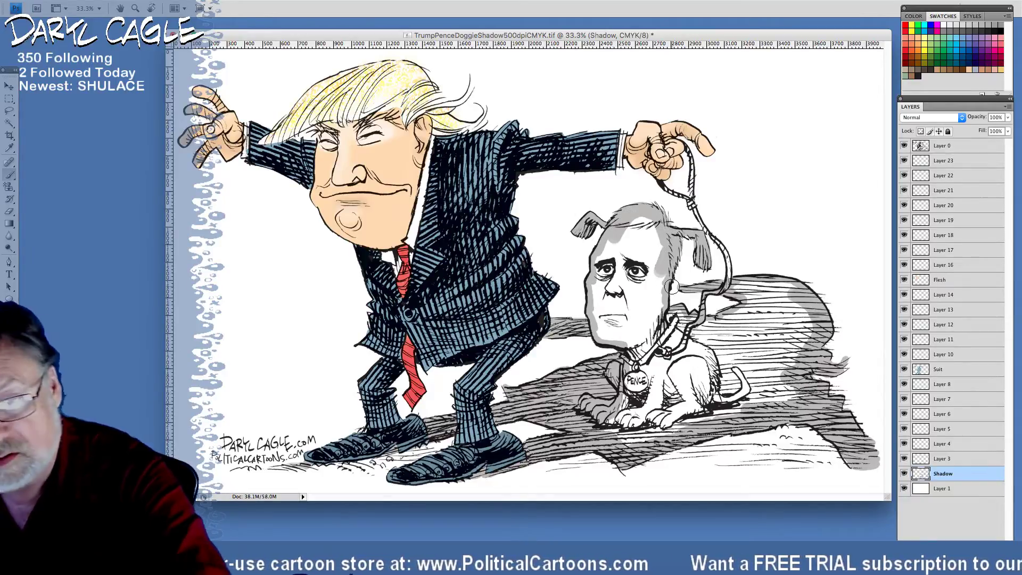
# Fill the dog's remaining face and body and the rest of the cast shadow with gray using a 185 px brush
pyautogui.click(52, 2)
pyautogui.moveTo(76, 20); pyautogui.dragTo(86, 20)
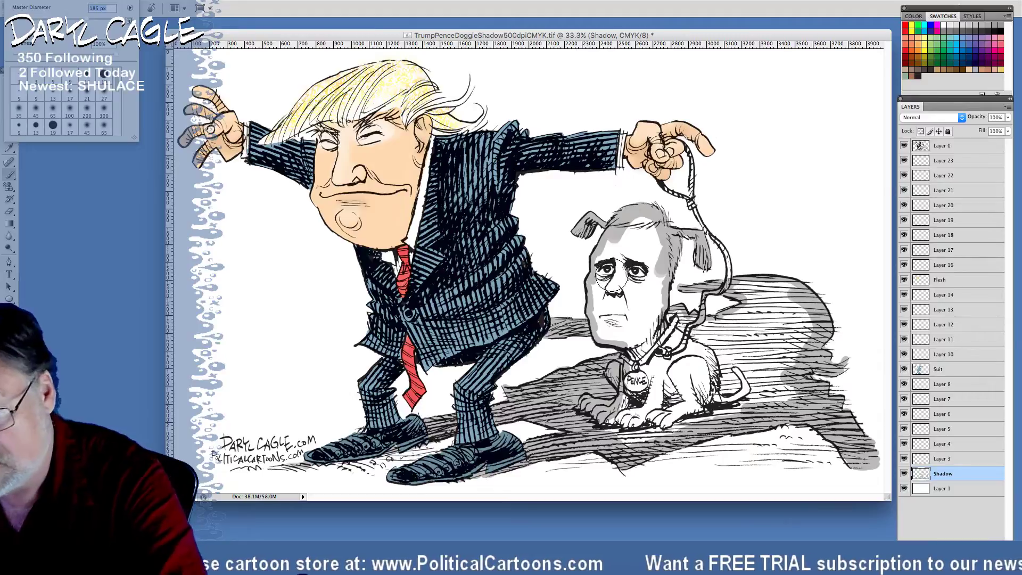
pyautogui.moveTo(642, 226)
pyautogui.mouseDown()
pyautogui.moveTo(608, 257)
pyautogui.moveTo(607, 329)
pyautogui.moveTo(646, 332)
pyautogui.moveTo(653, 244)
pyautogui.moveTo(644, 221)
pyautogui.moveTo(637, 272)
pyautogui.moveTo(615, 258)
pyautogui.moveTo(651, 337)
pyautogui.moveTo(671, 318)
pyautogui.moveTo(715, 363)
pyautogui.moveTo(691, 359)
pyautogui.moveTo(654, 422)
pyautogui.moveTo(659, 434)
pyautogui.moveTo(681, 375)
pyautogui.moveTo(659, 377)
pyautogui.moveTo(653, 350)
pyautogui.moveTo(636, 342)
pyautogui.moveTo(615, 387)
pyautogui.moveTo(642, 404)
pyautogui.moveTo(629, 417)
pyautogui.moveTo(763, 298)
pyautogui.moveTo(744, 290)
pyautogui.moveTo(789, 294)
pyautogui.moveTo(806, 344)
pyautogui.moveTo(785, 368)
pyautogui.moveTo(777, 338)
pyautogui.moveTo(721, 365)
pyautogui.moveTo(732, 394)
pyautogui.moveTo(786, 388)
pyautogui.moveTo(783, 400)
pyautogui.moveTo(616, 440)
pyautogui.mouseUp()
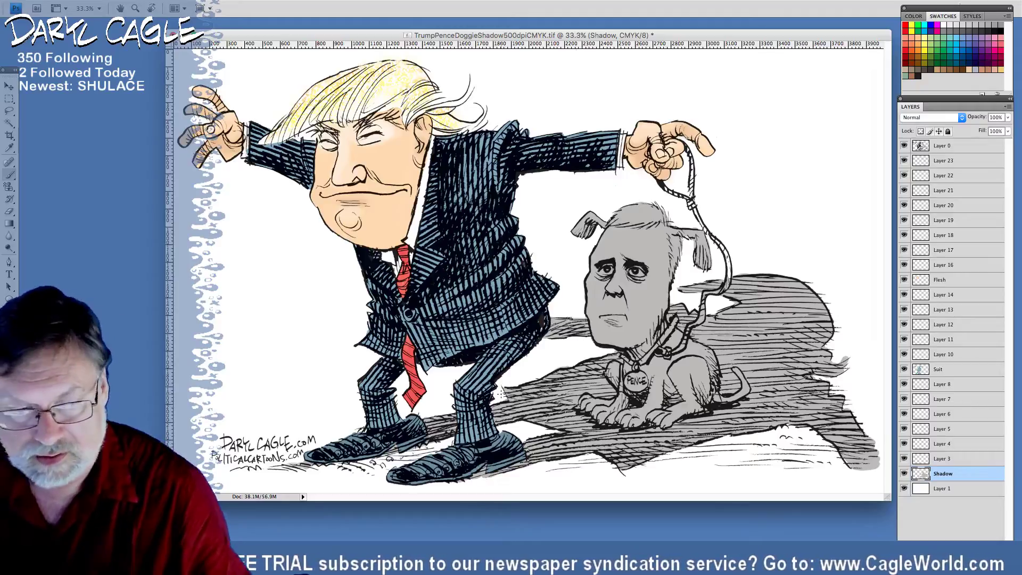
# Try a pattern from the pattern library with the Pattern Stamp tool on Layer 3, behind the man's trousers, and undo the stroke
pyautogui.click(941, 459)
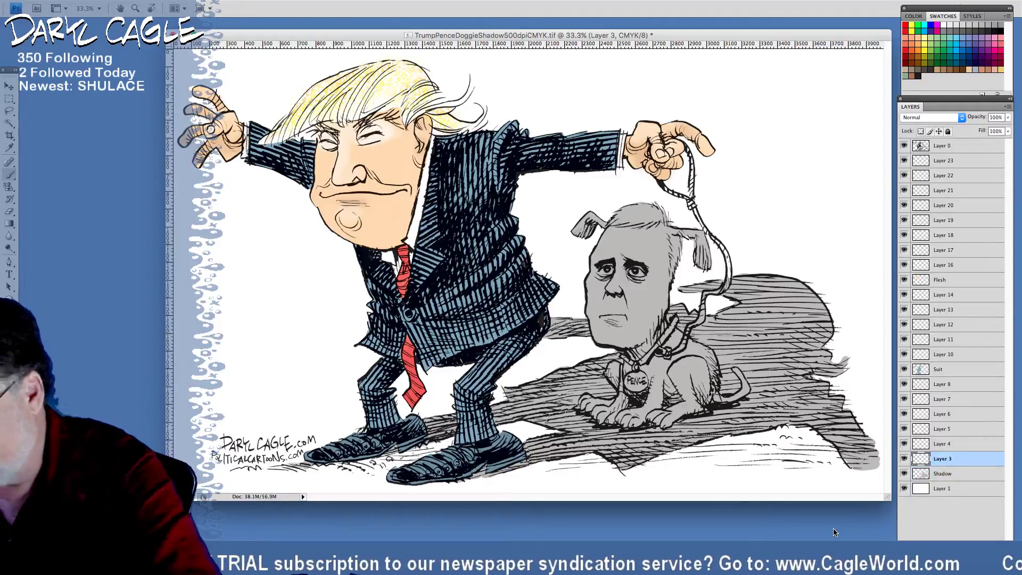
pyautogui.press('s')
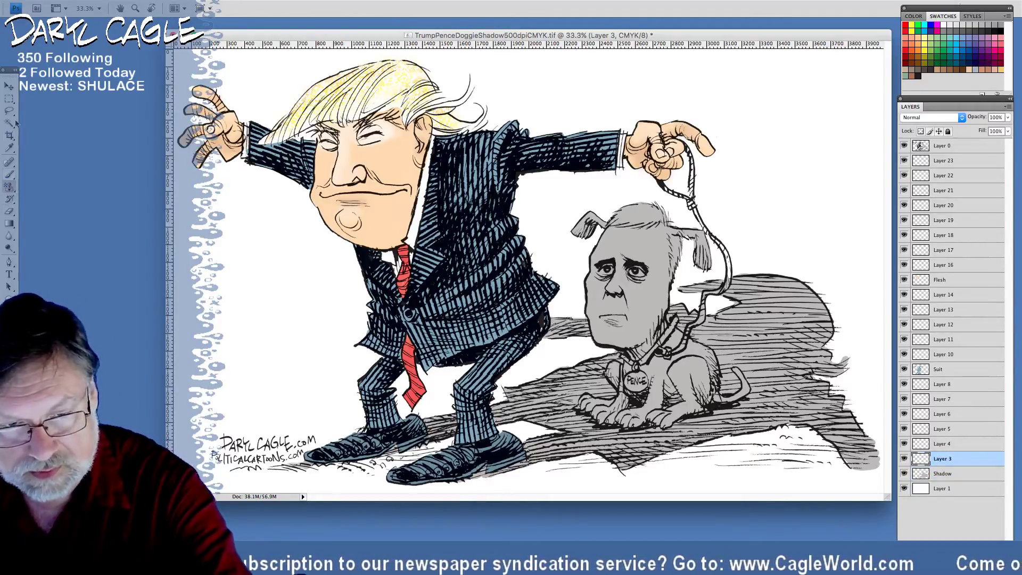
pyautogui.click(255, 1)
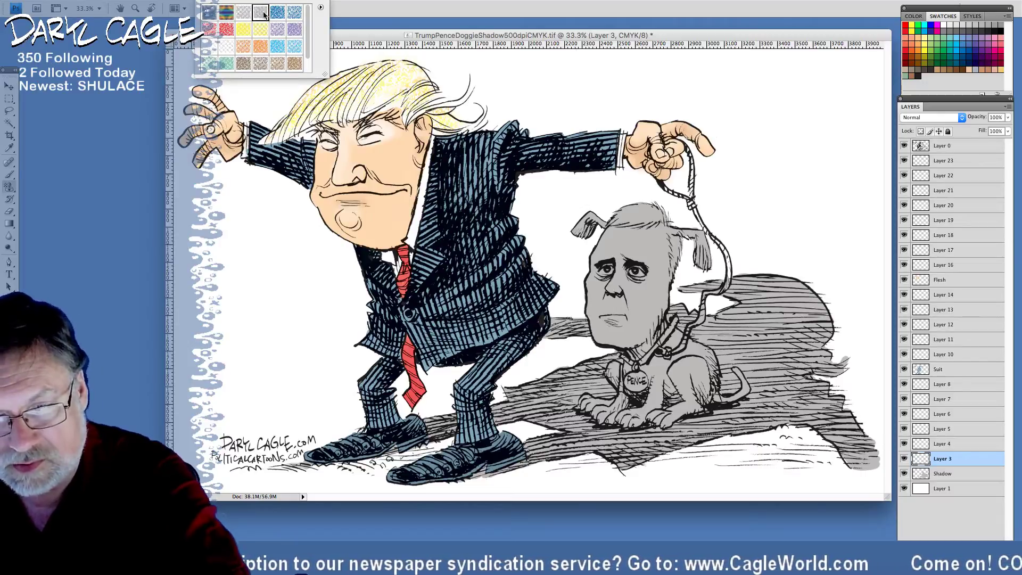
pyautogui.doubleClick(227, 49)
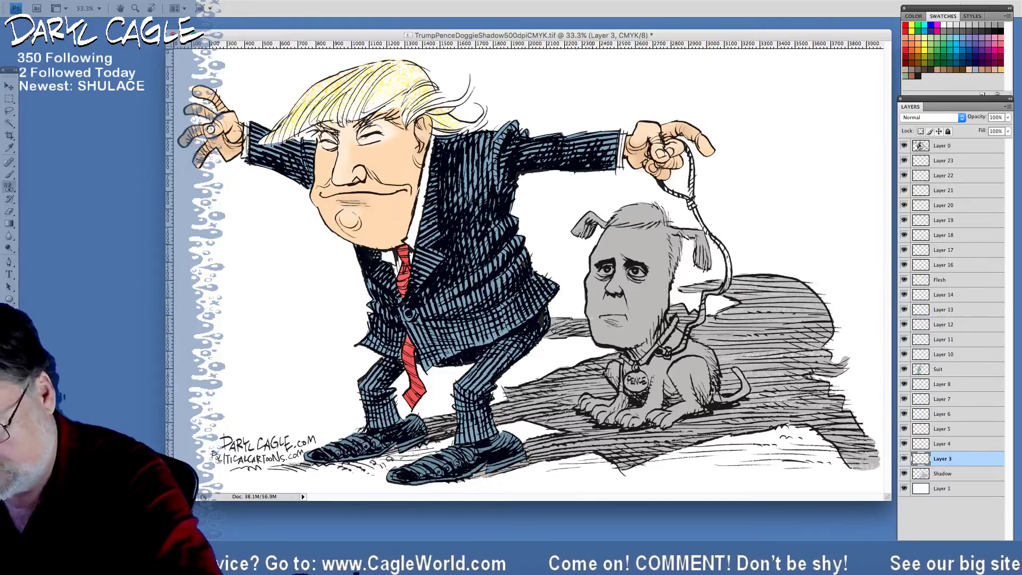
pyautogui.moveTo(553, 331); pyautogui.dragTo(553, 332)
pyautogui.hotkey('ctrl', 'z')
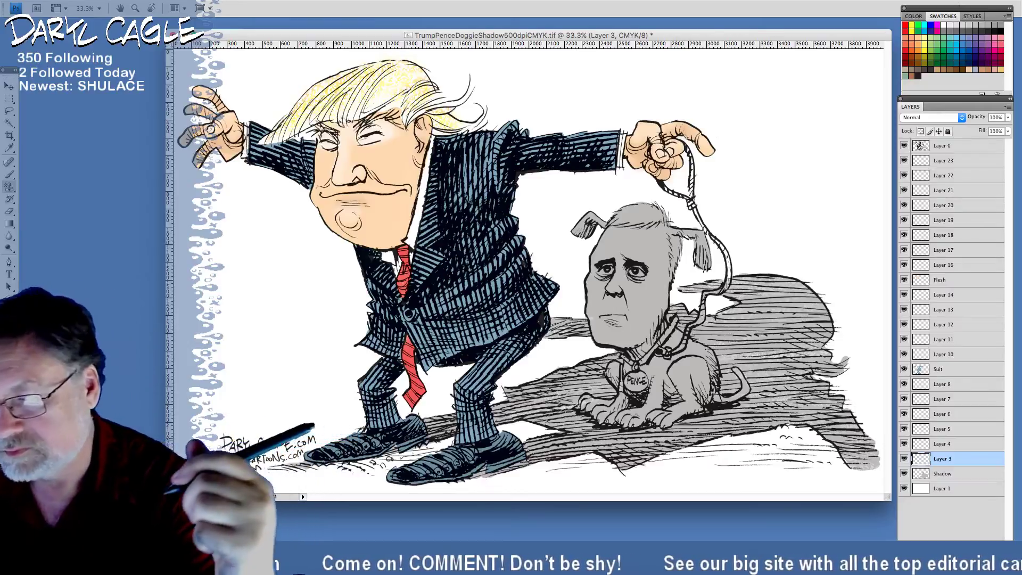
# Stamp a light gray dot pattern on Layer 3 along the ground below the shadow, near the signature and beside the shadow's edges
pyautogui.click(213, 1)
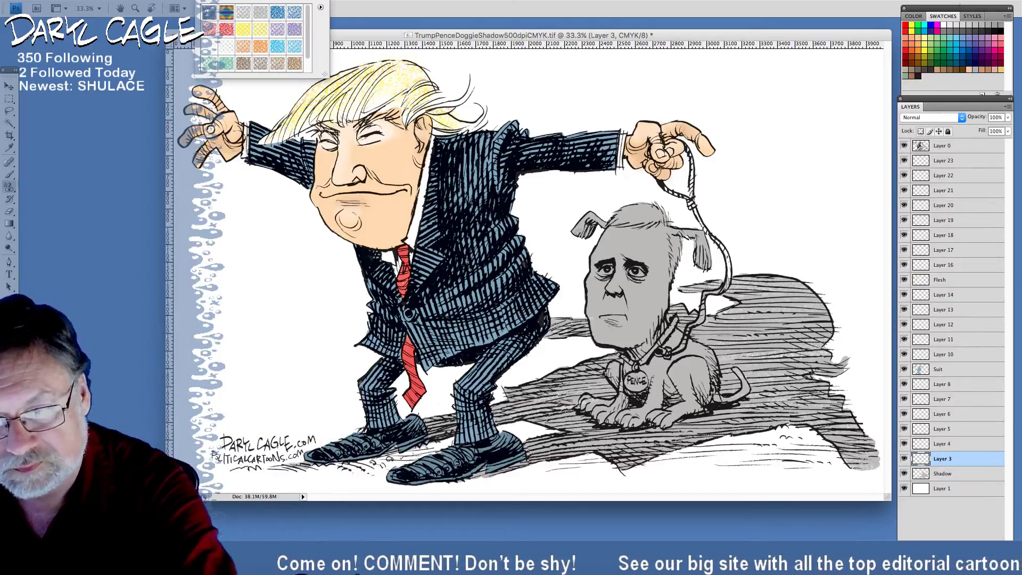
pyautogui.doubleClick(252, 15)
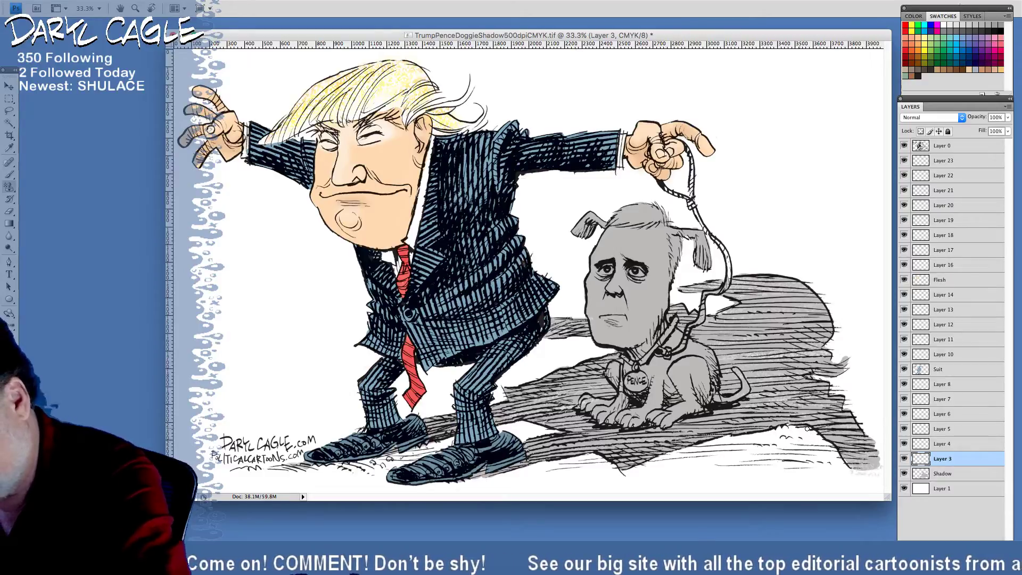
pyautogui.moveTo(807, 428)
pyautogui.mouseDown()
pyautogui.moveTo(856, 441)
pyautogui.moveTo(730, 442)
pyautogui.moveTo(854, 448)
pyautogui.mouseUp()
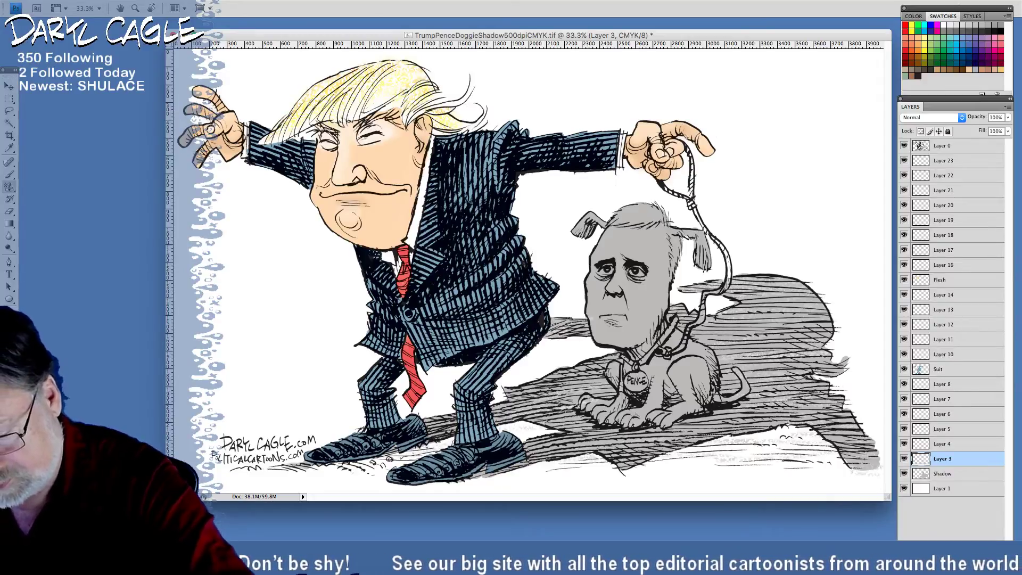
pyautogui.moveTo(258, 468); pyautogui.dragTo(298, 470)
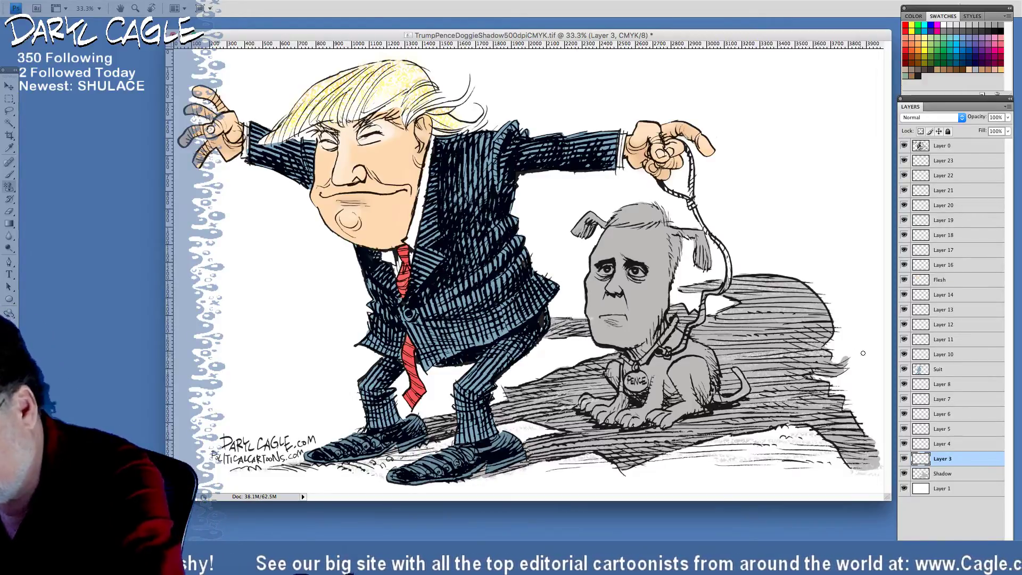
pyautogui.moveTo(829, 366)
pyautogui.mouseDown()
pyautogui.moveTo(863, 370)
pyautogui.moveTo(793, 384)
pyautogui.moveTo(871, 393)
pyautogui.mouseUp()
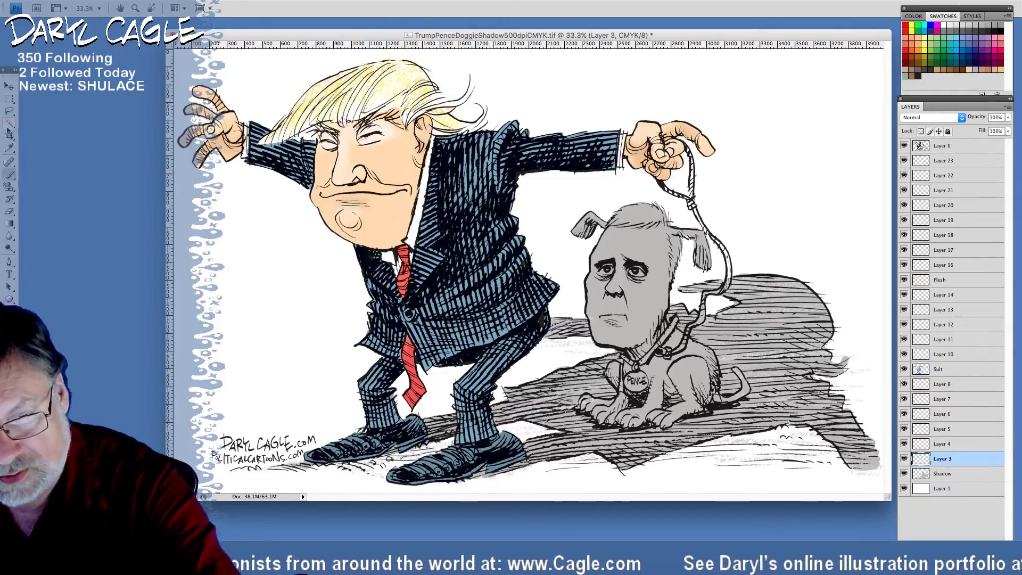
# Paint the rope leash gray on Layer 4 with a 23 px brush, from the man's hand down to the dog
pyautogui.click(9, 148)
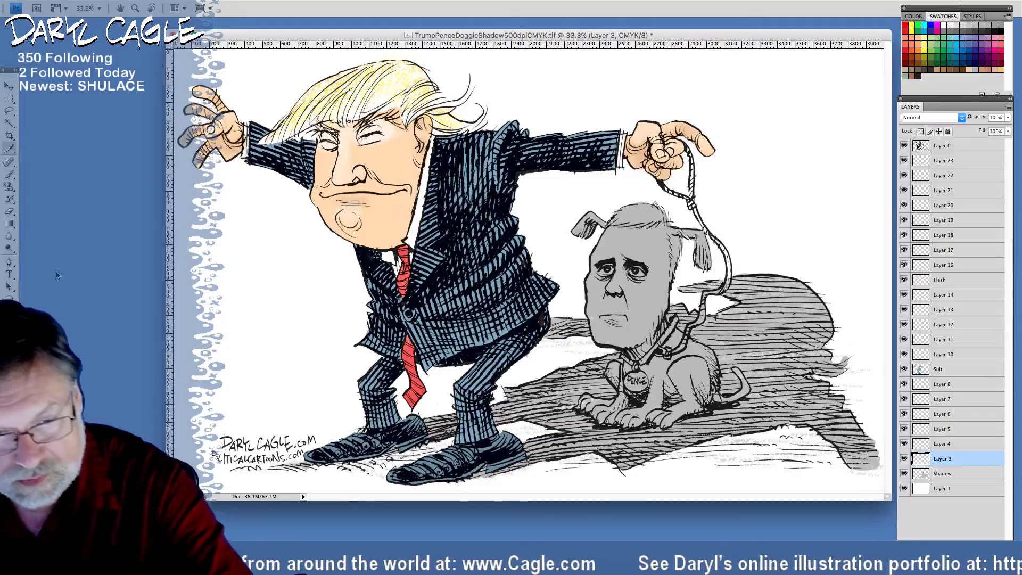
pyautogui.press('b')
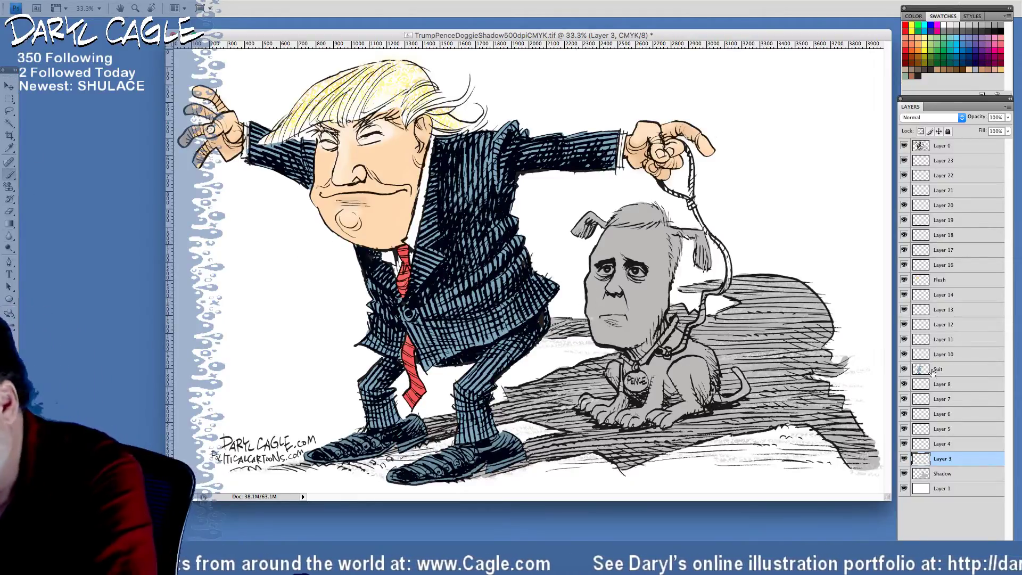
pyautogui.click(940, 444)
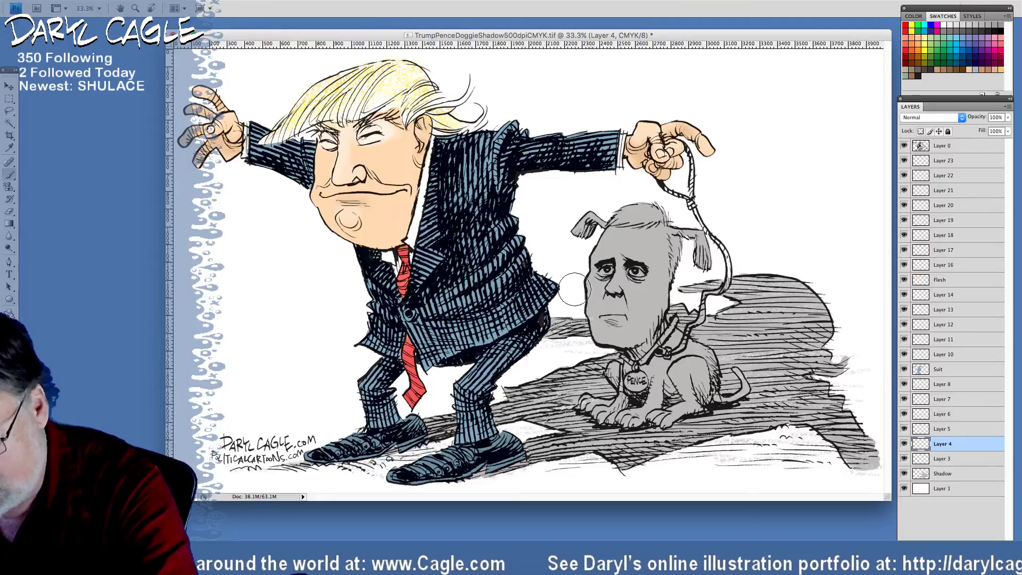
pyautogui.click(67, 1)
pyautogui.moveTo(83, 19); pyautogui.dragTo(25, 20)
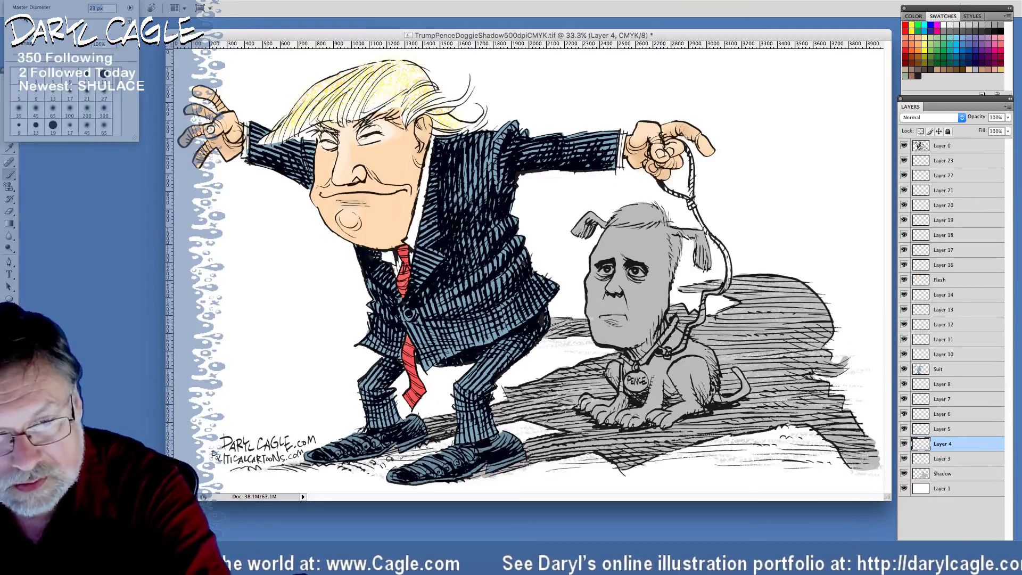
pyautogui.click(595, 320)
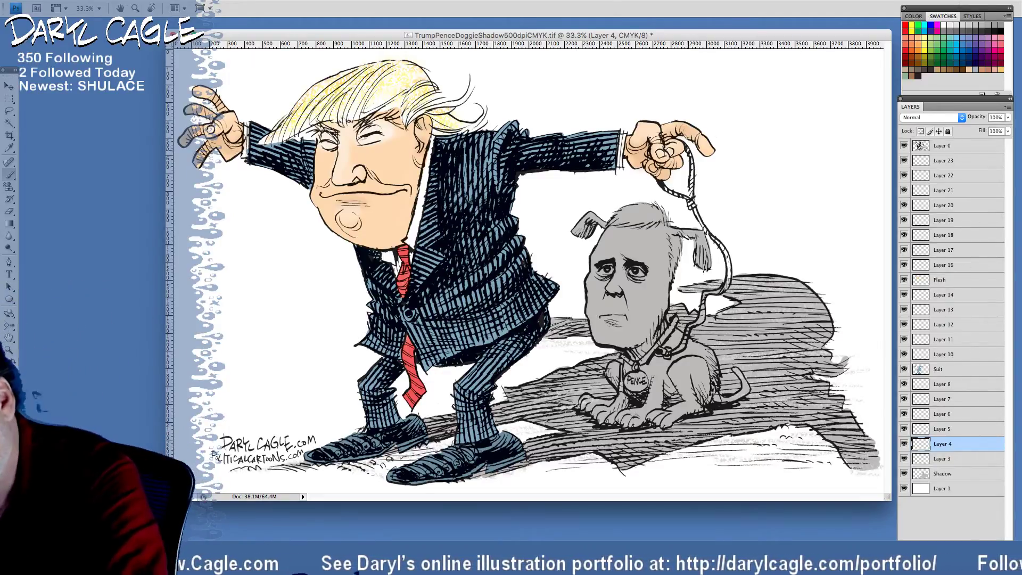
pyautogui.moveTo(688, 150); pyautogui.dragTo(692, 183)
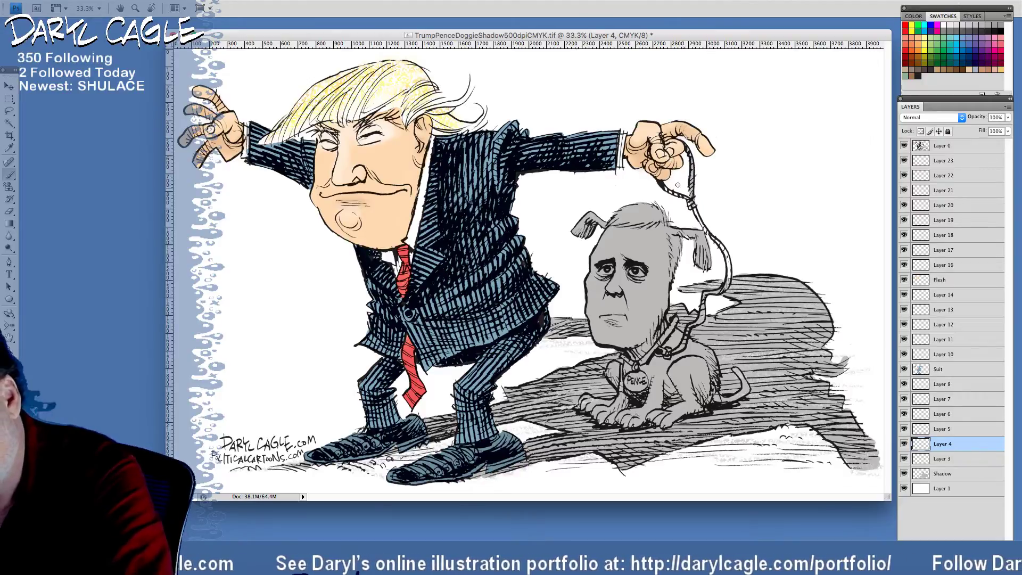
pyautogui.moveTo(688, 200)
pyautogui.mouseDown()
pyautogui.moveTo(728, 261)
pyautogui.moveTo(730, 282)
pyautogui.mouseUp()
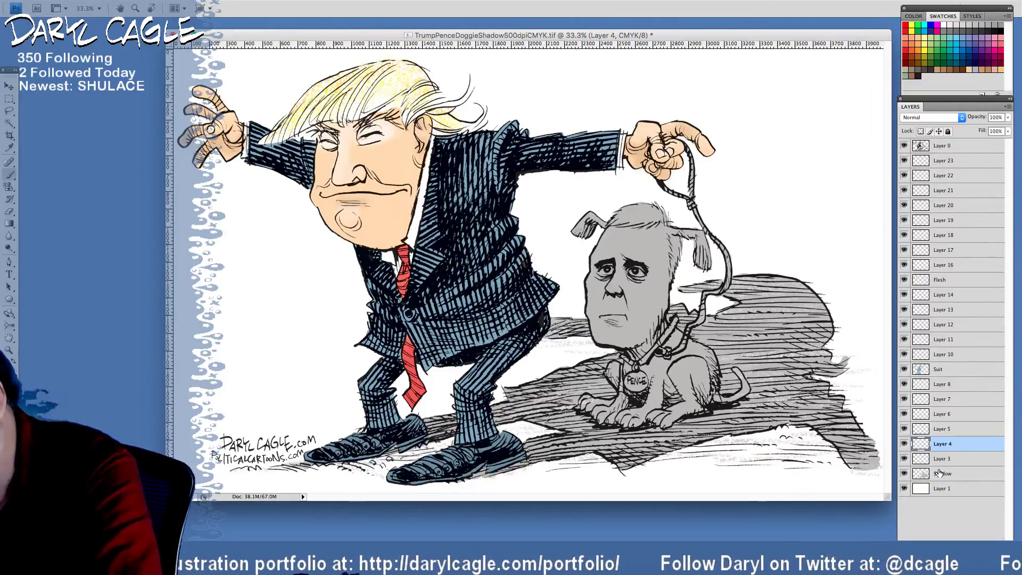
# Make Layer 6 the active layer for painting
pyautogui.click(941, 475)
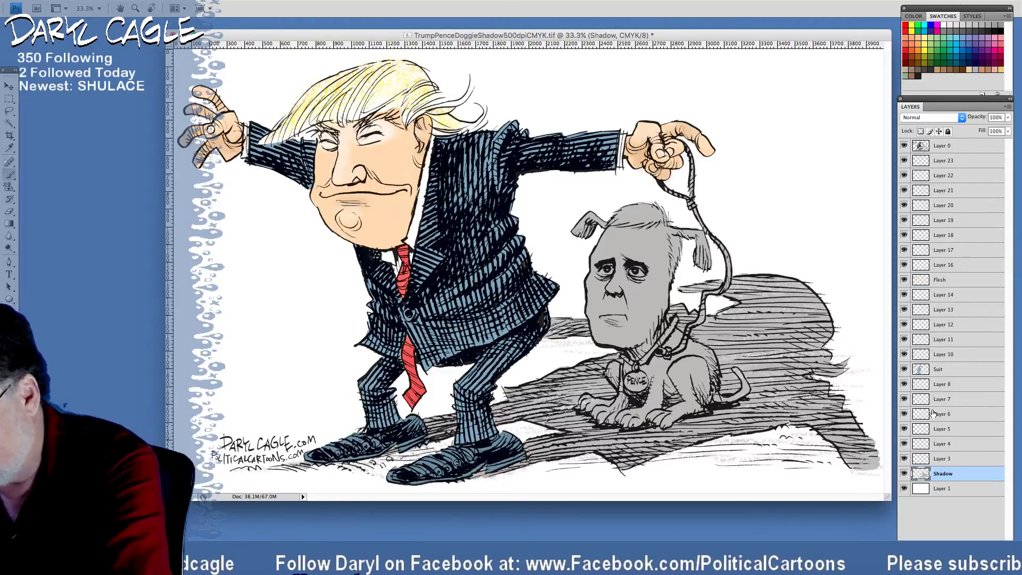
pyautogui.click(934, 417)
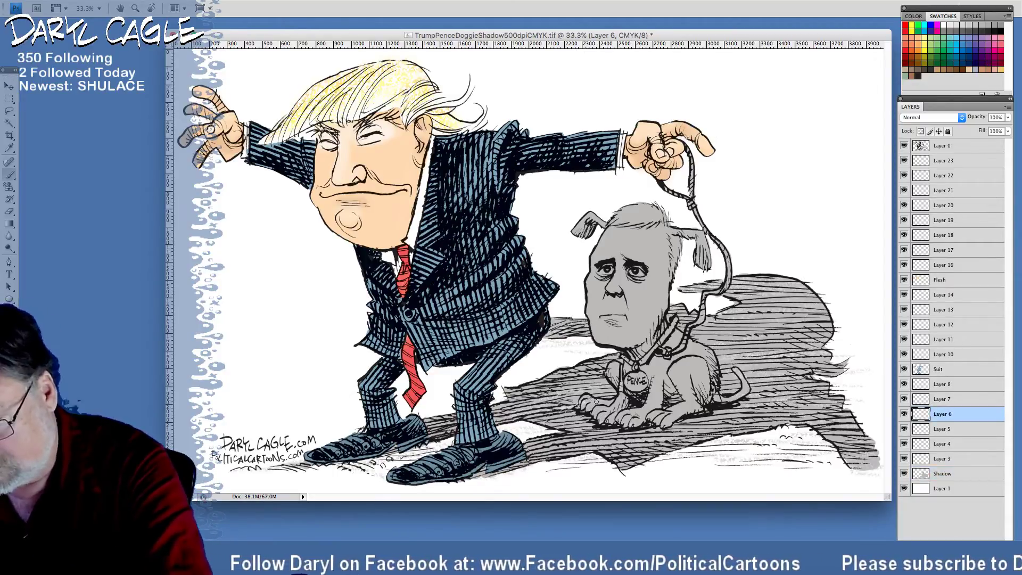